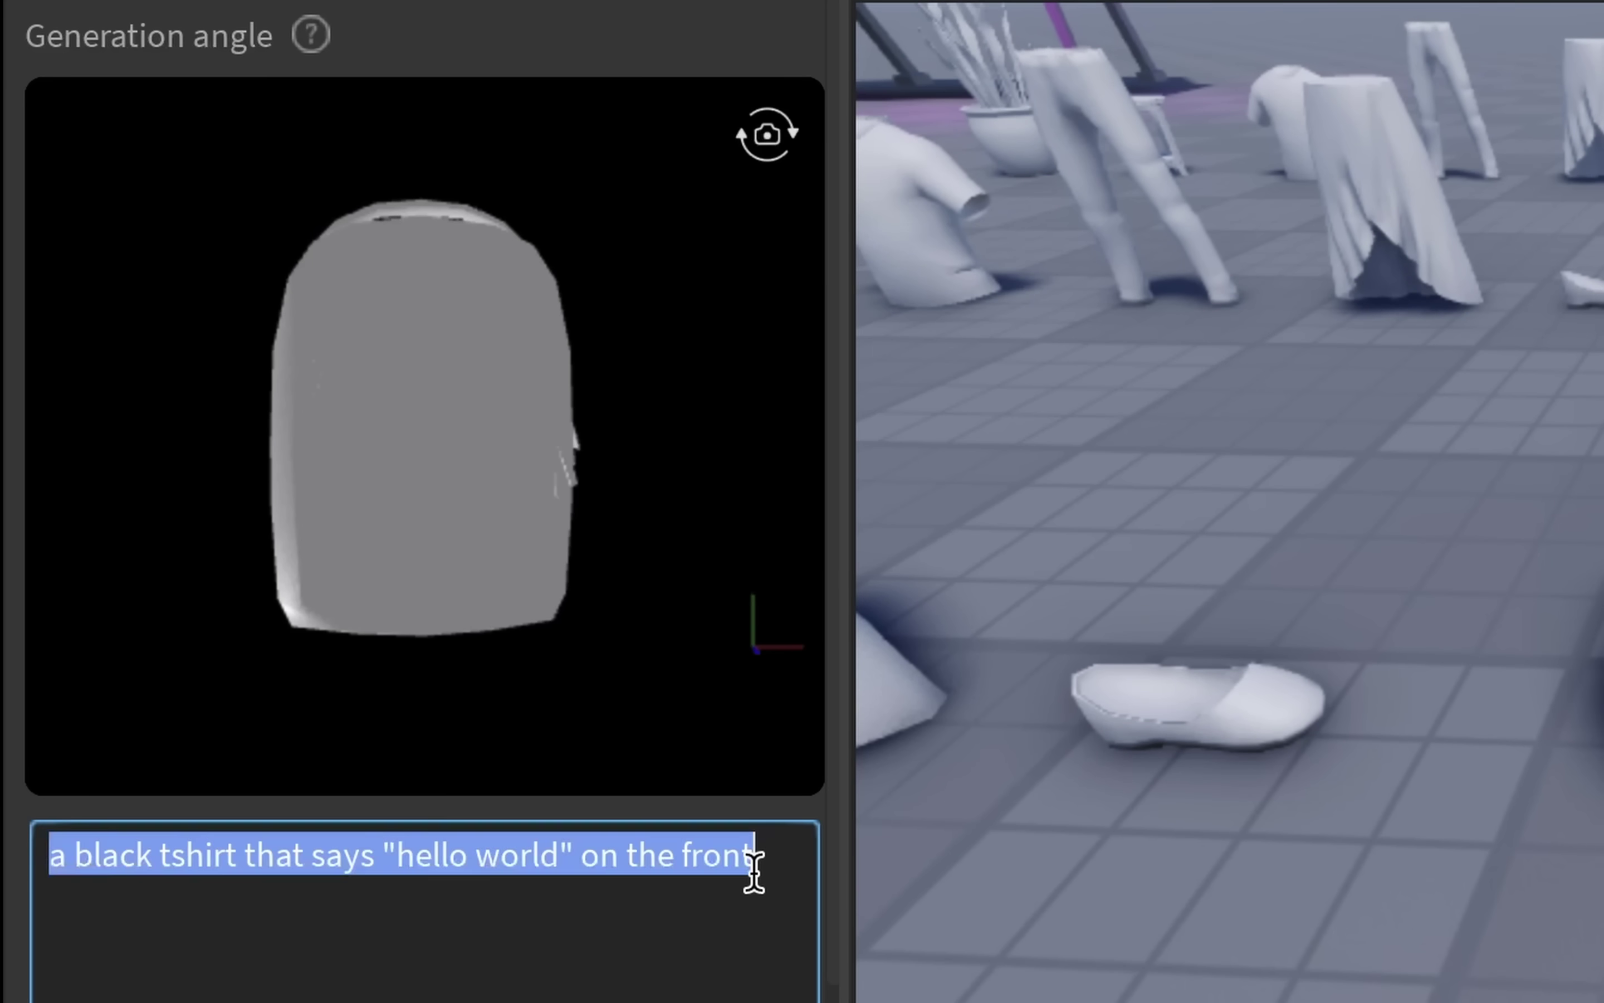
Replace the backpack's texture prompt with "a carbon fibre bla"
text(a carbon fibre bla)
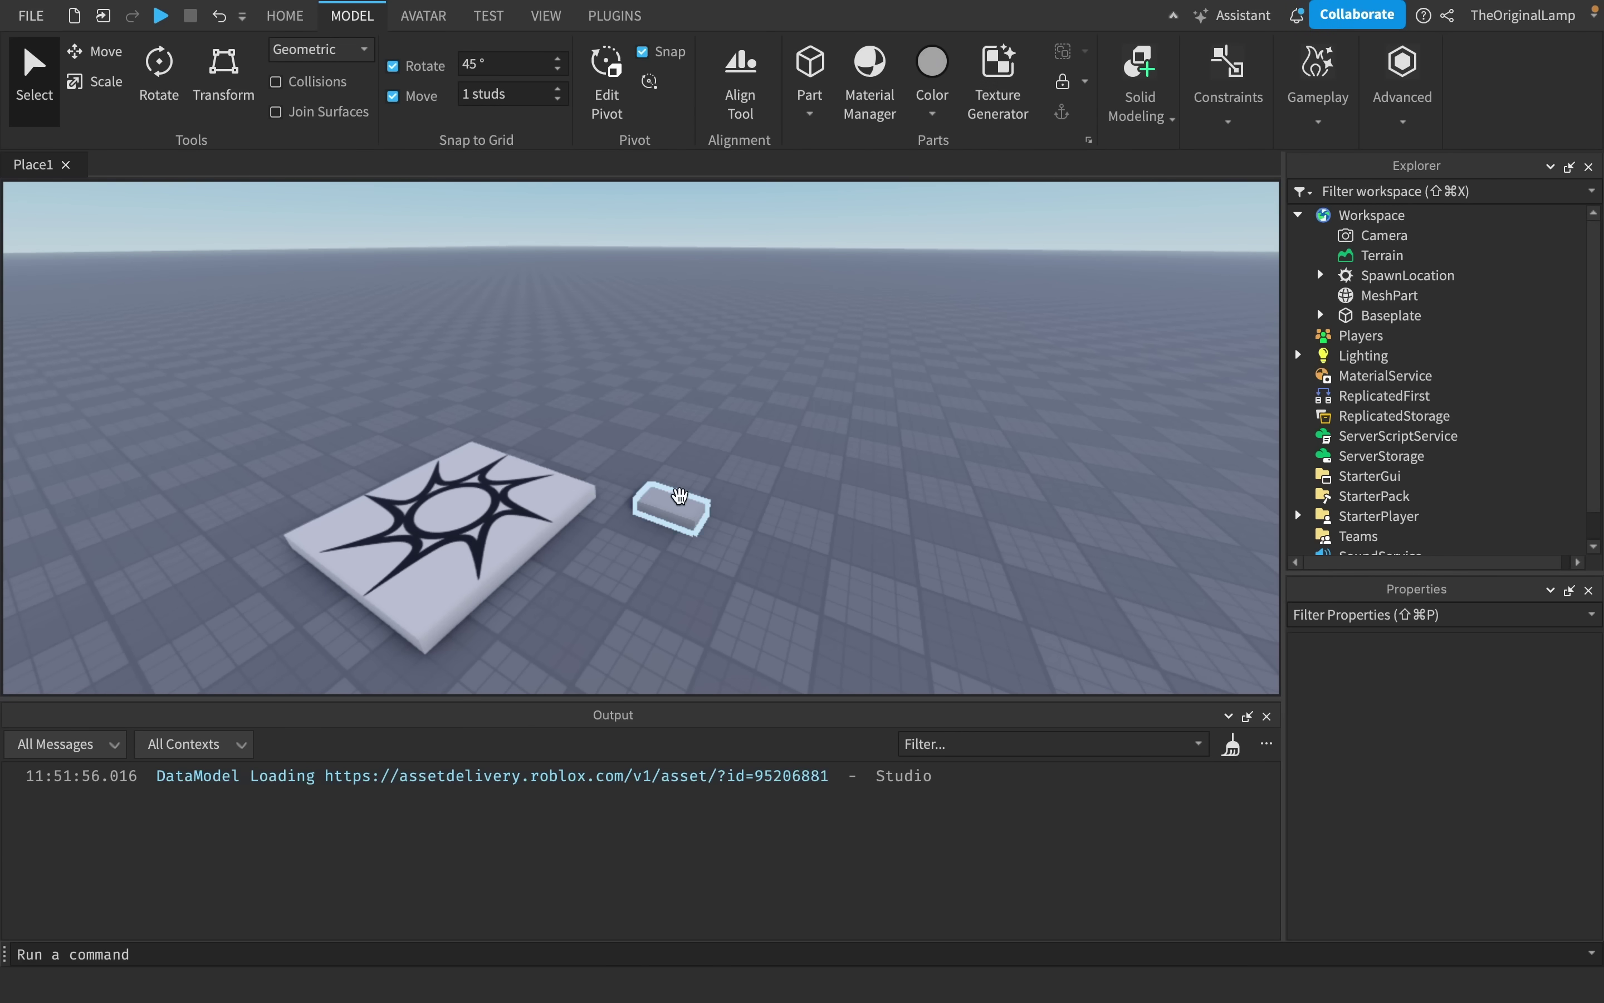
Enter "rocks" as the Texture Generator prompt for the small block mesh, and close the generator
click(676, 507)
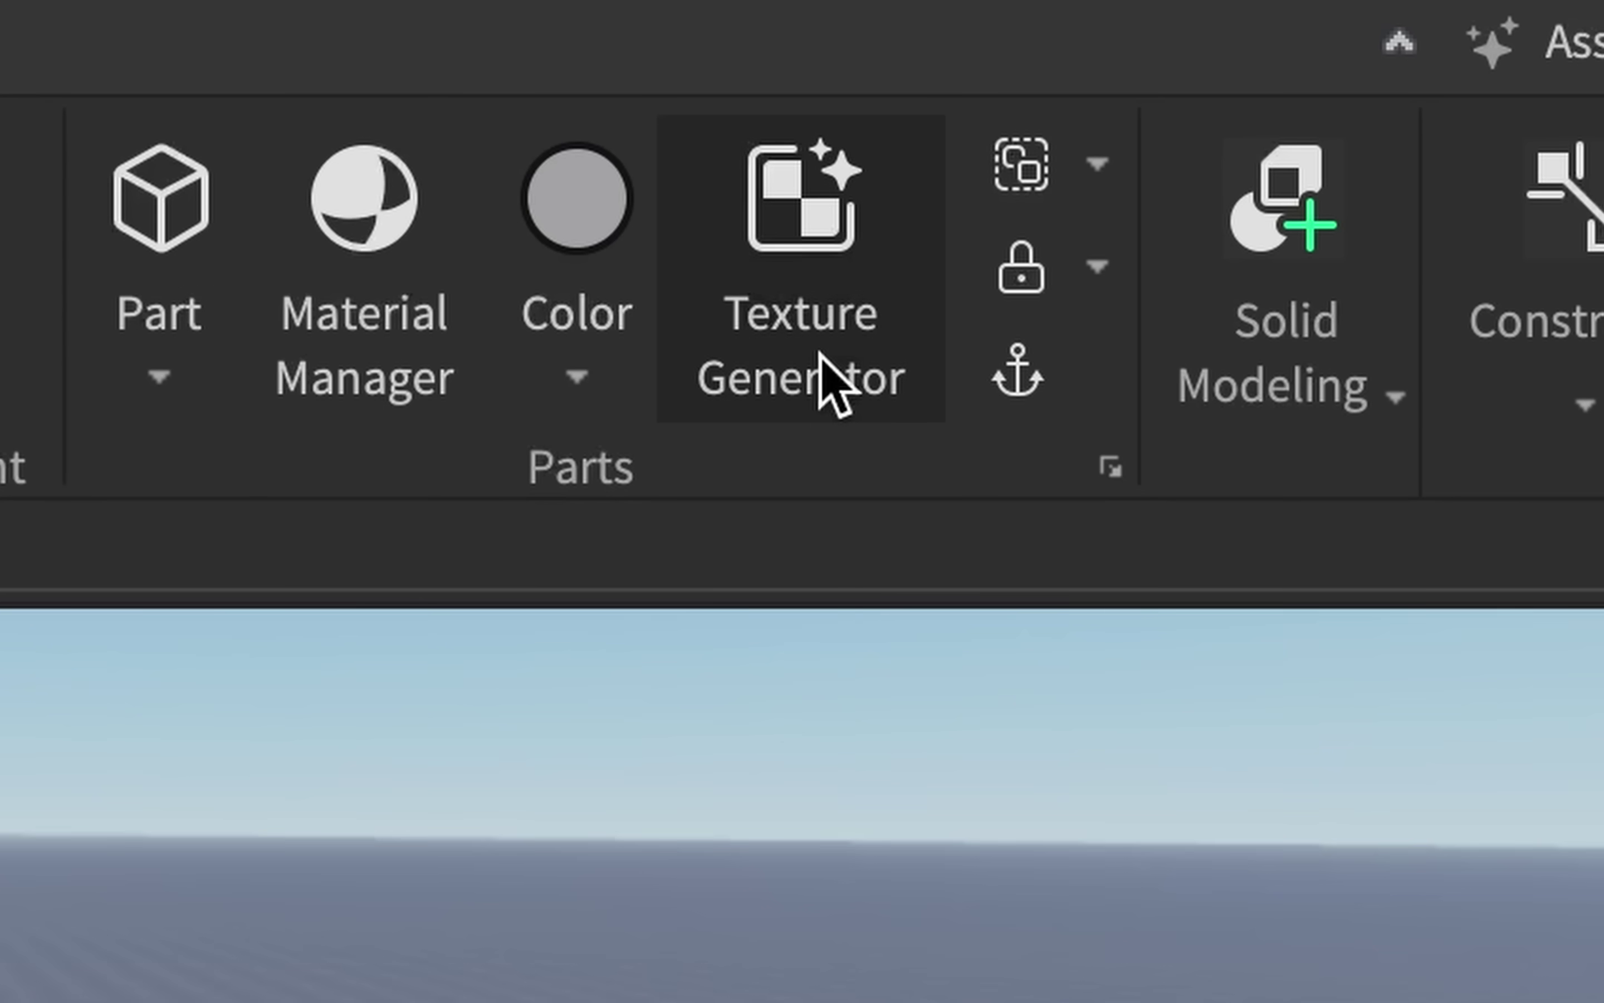
click(824, 382)
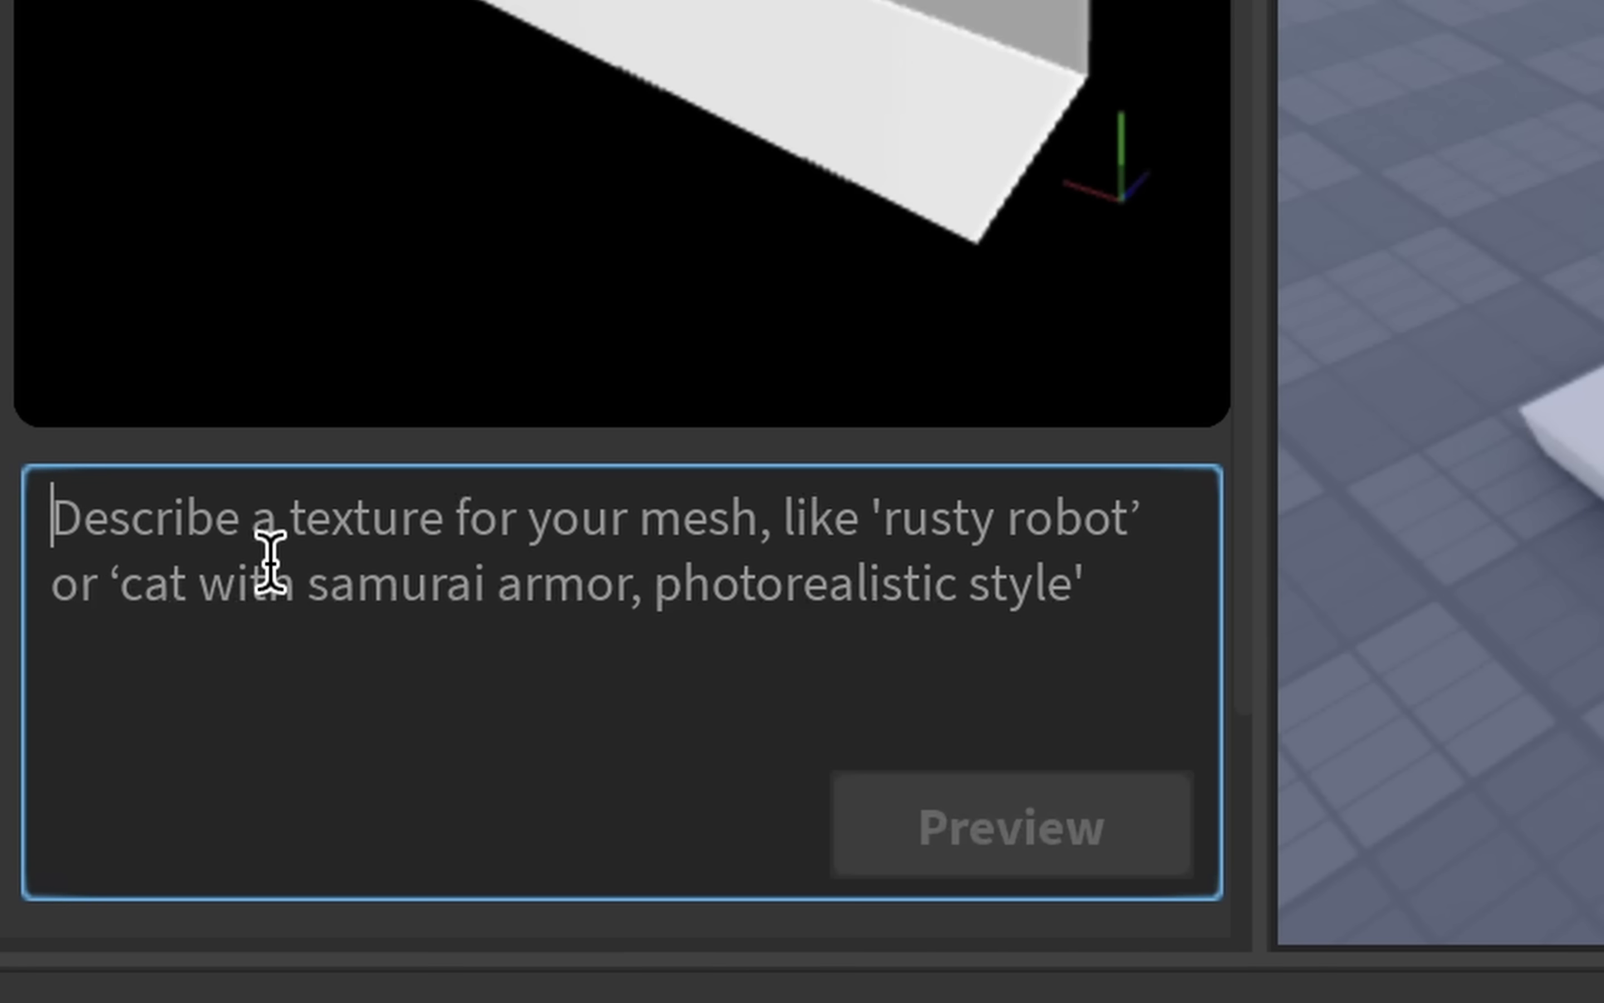
text(rocks)
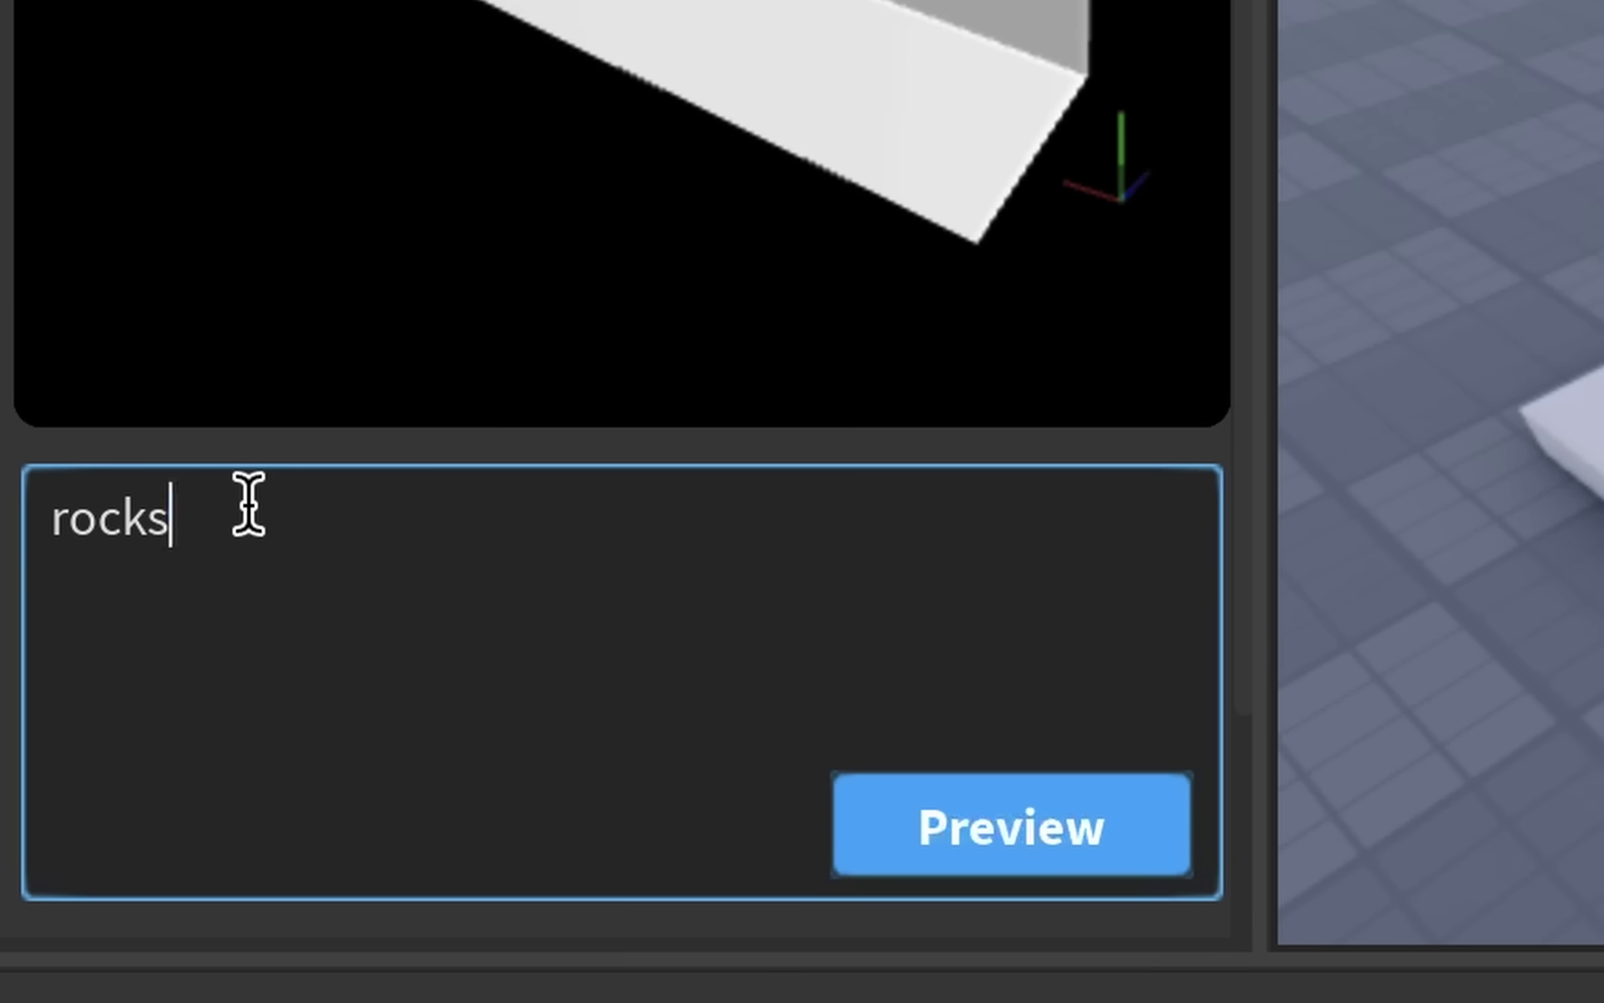
double_click(258, 505)
click(258, 504)
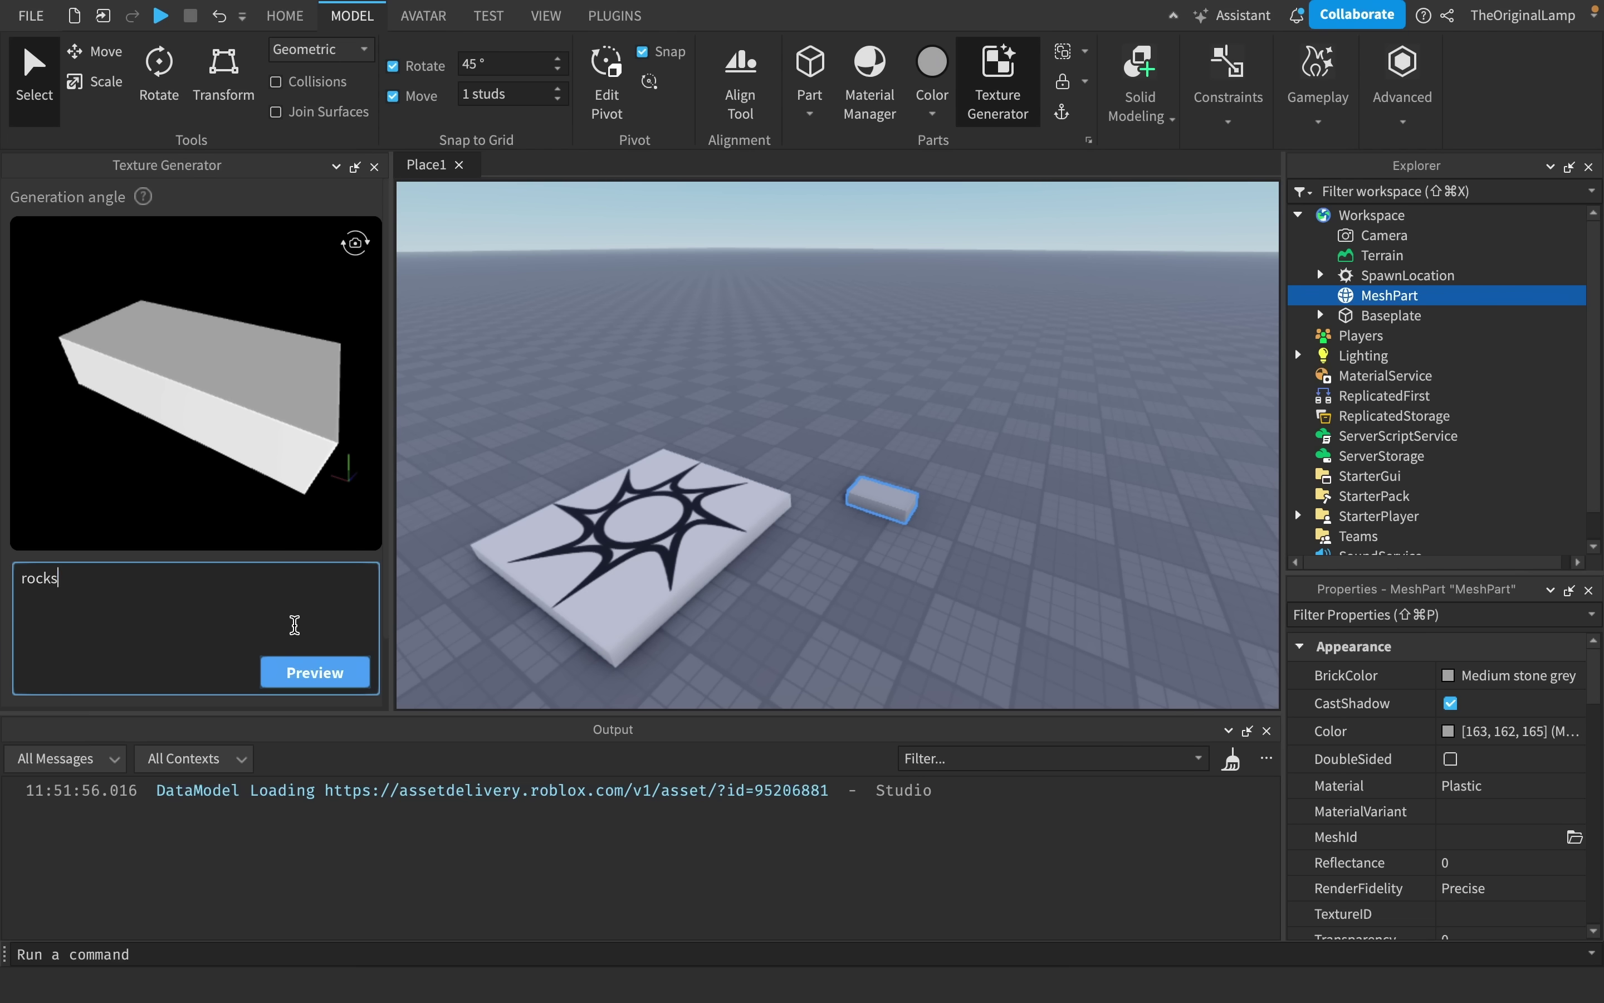
scroll(916, 255, down, 1)
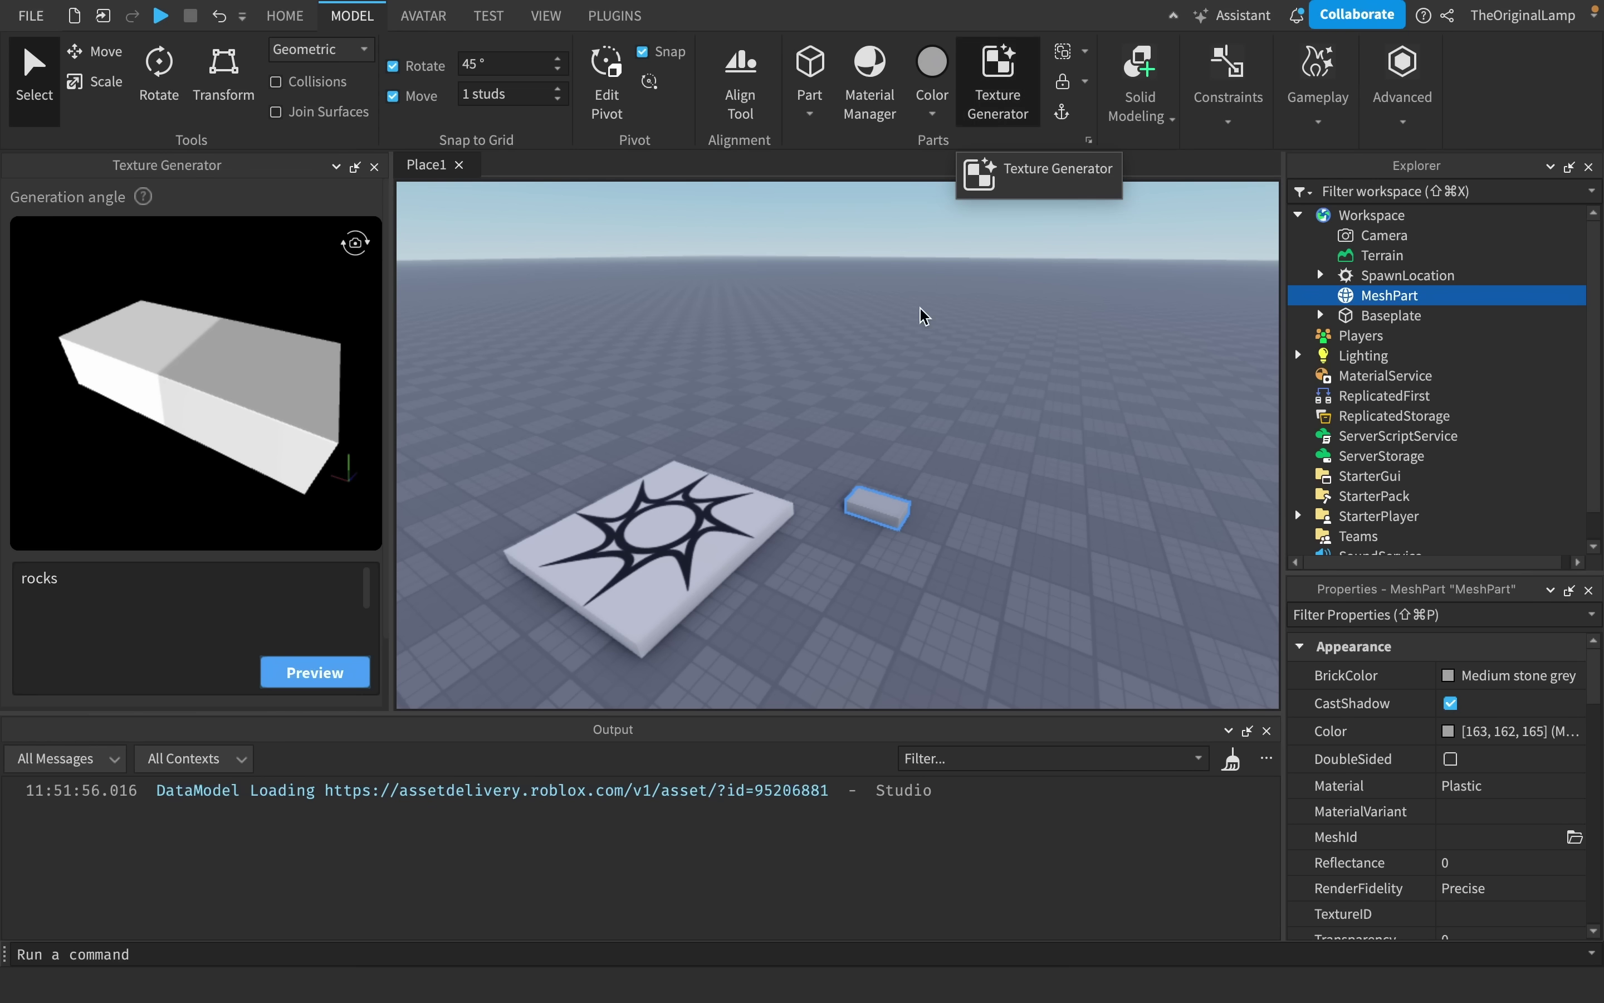
click(997, 86)
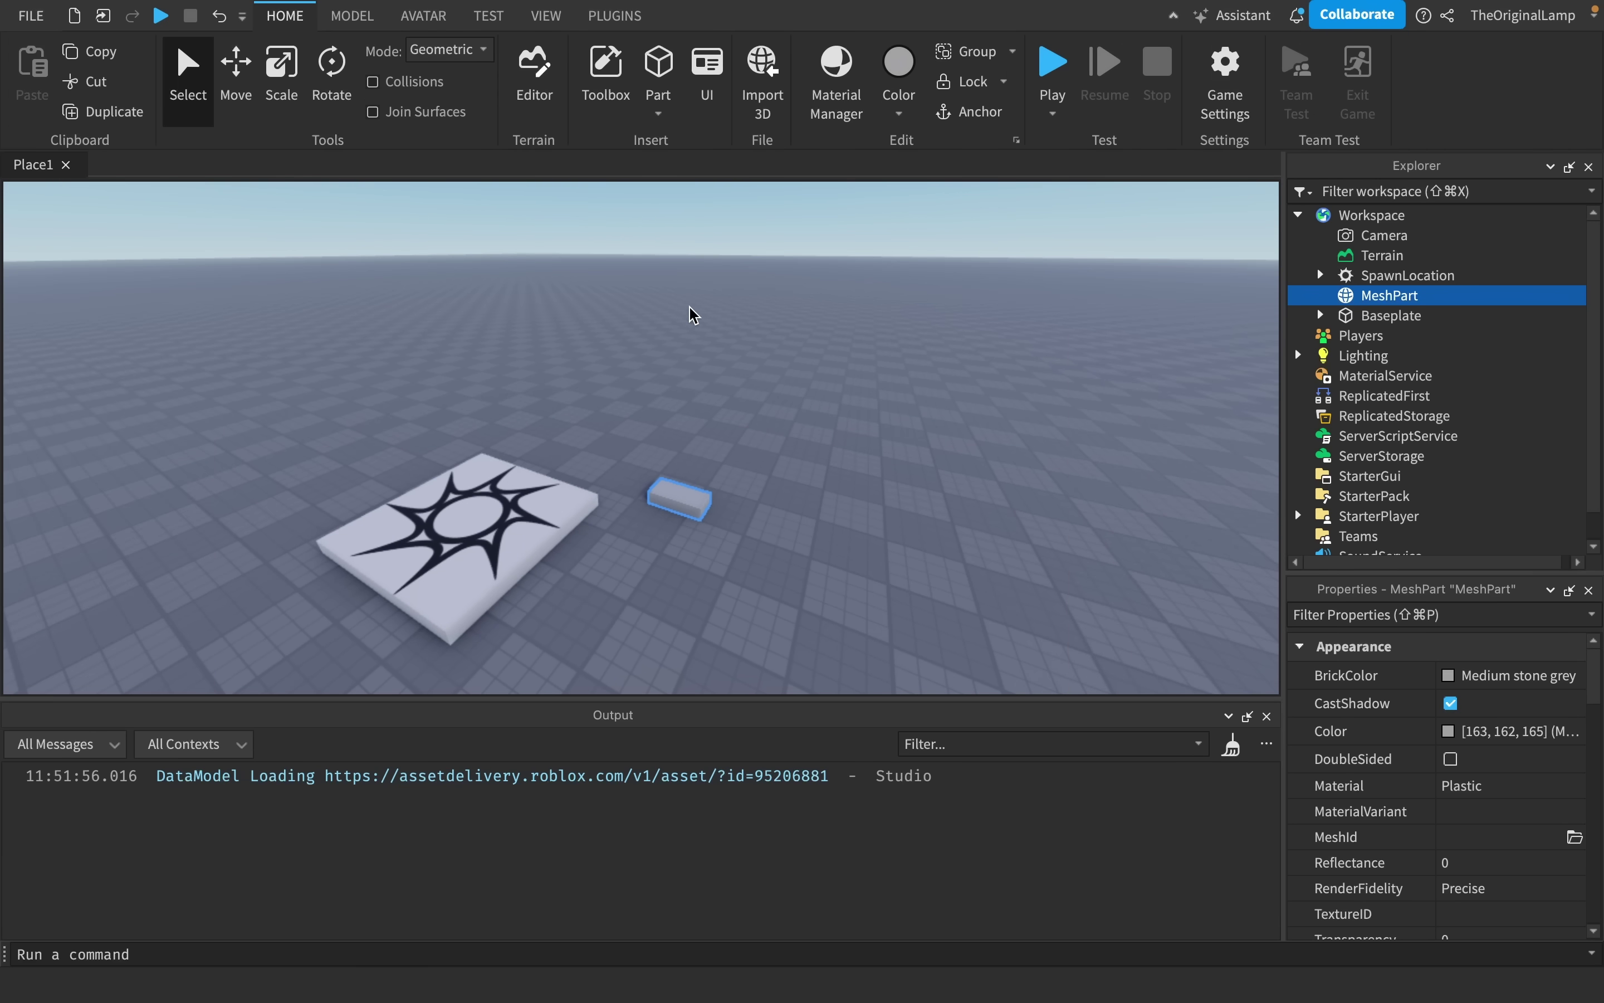
Ask the Assistant to "write me a script that kills every player who joins the game"
click(1220, 18)
drag(1179, 376, 1239, 362)
scroll(1111, 619, down, 3)
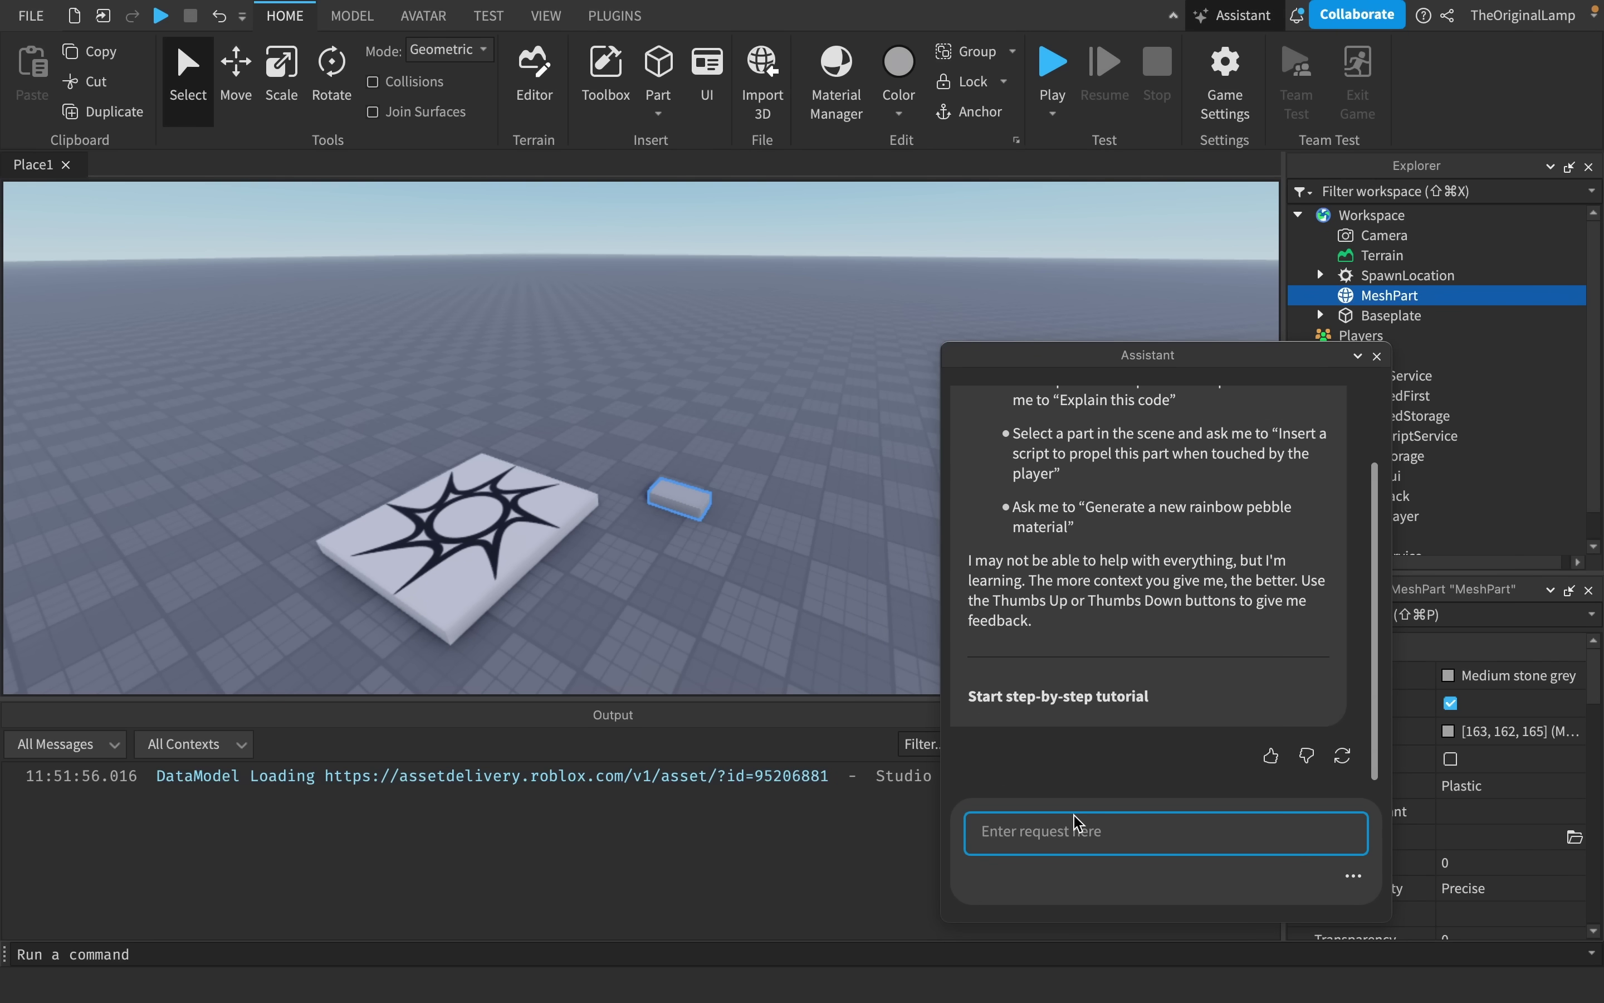
text(write me)
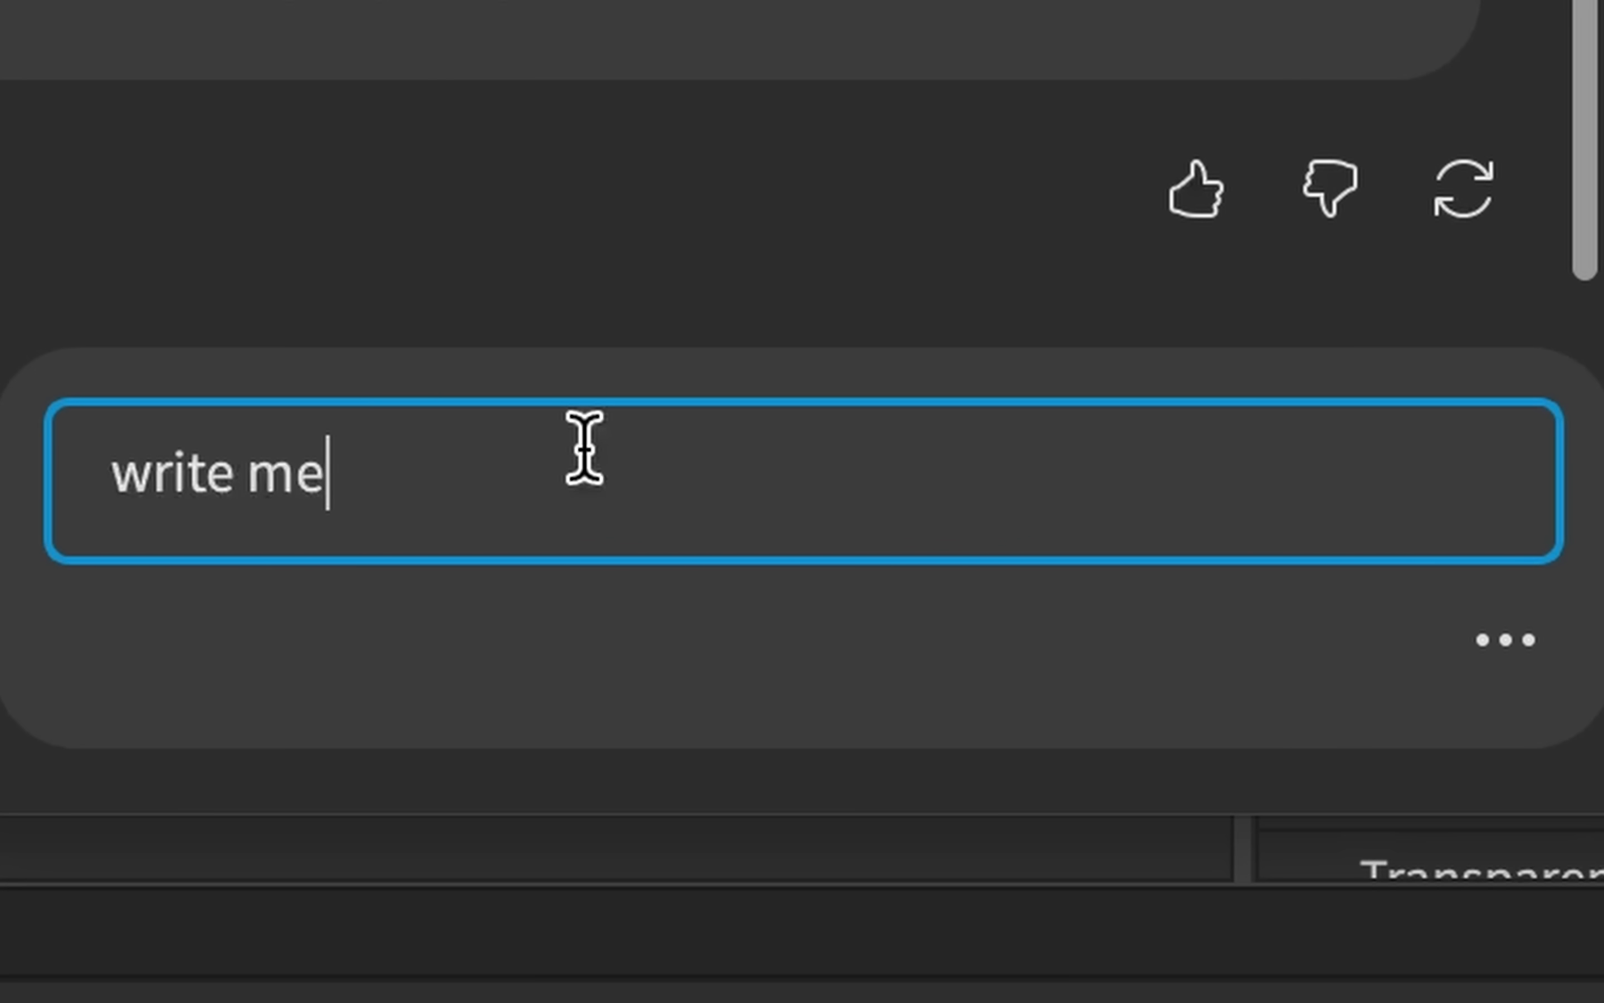
text( a script that k)
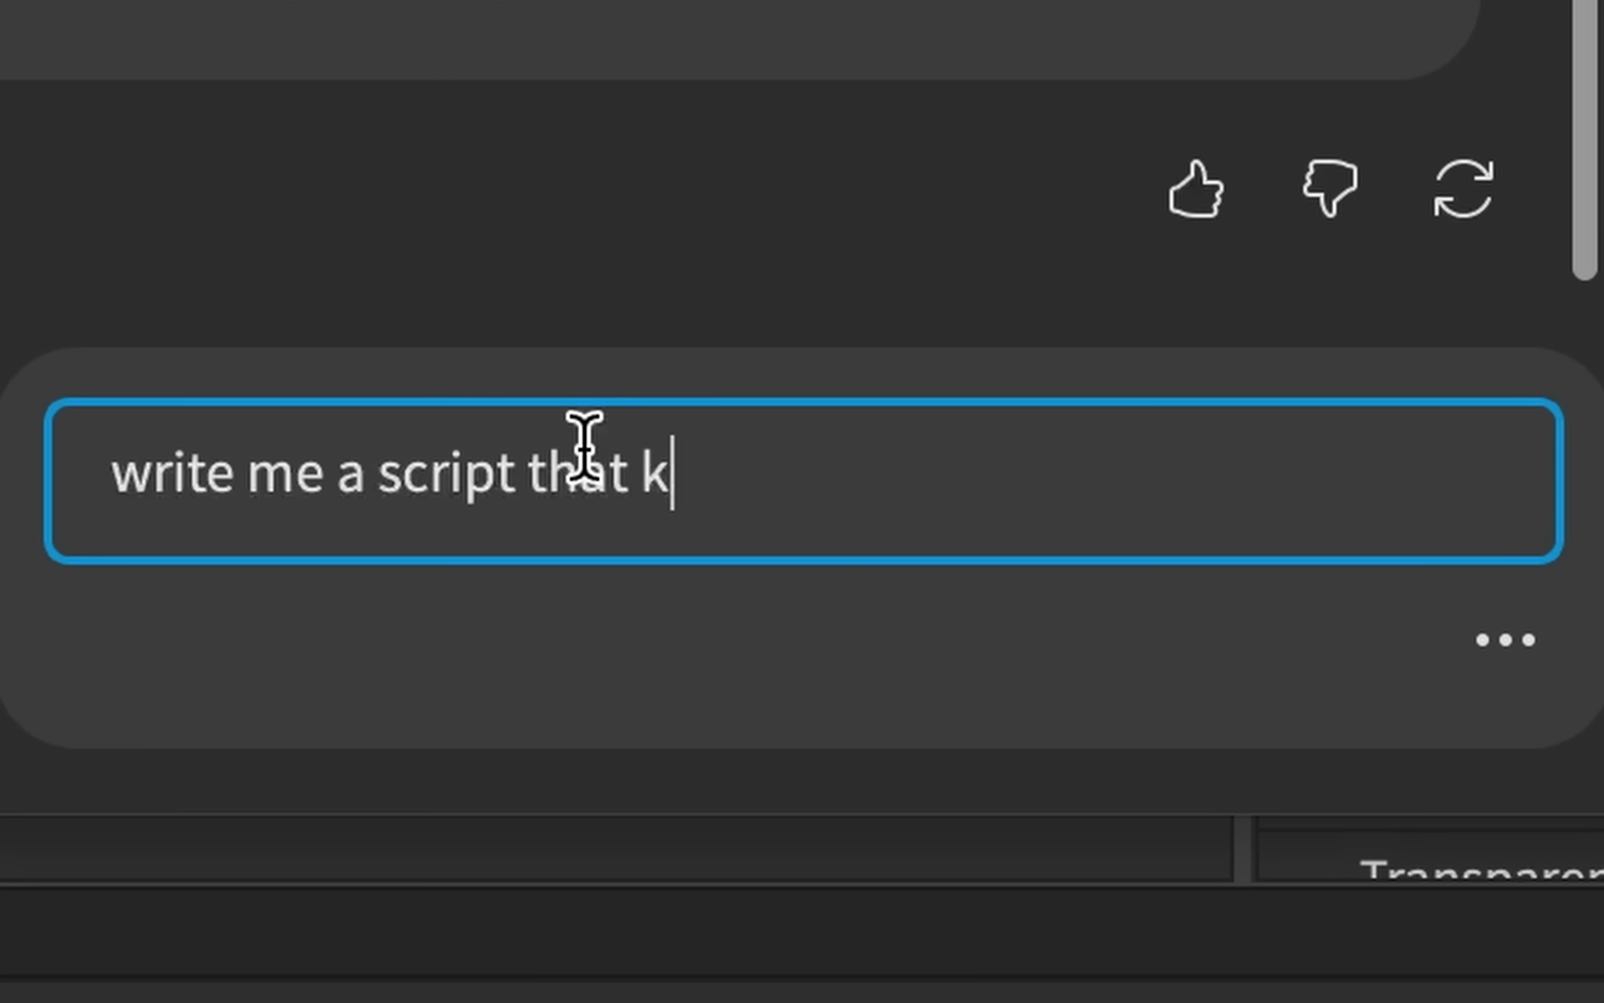
text(ills every playee)
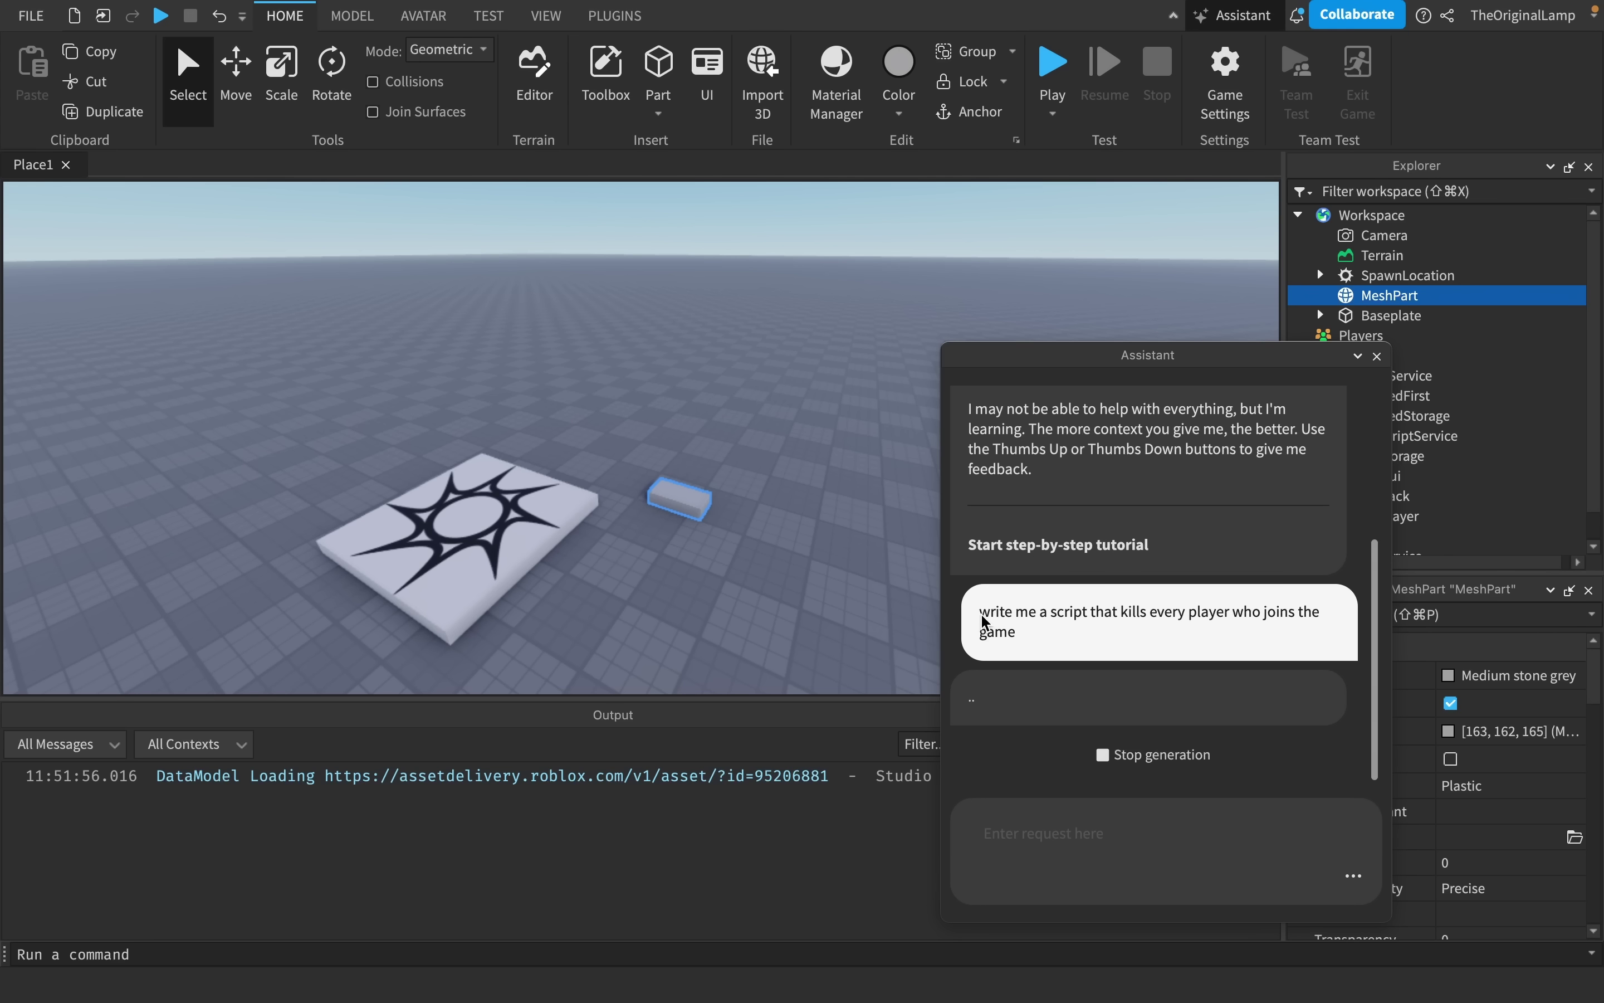
Examine the Assistant's generated script, including the line that sets the humanoid's health and the attachment note
drag(982, 622, 1040, 635)
click(1040, 635)
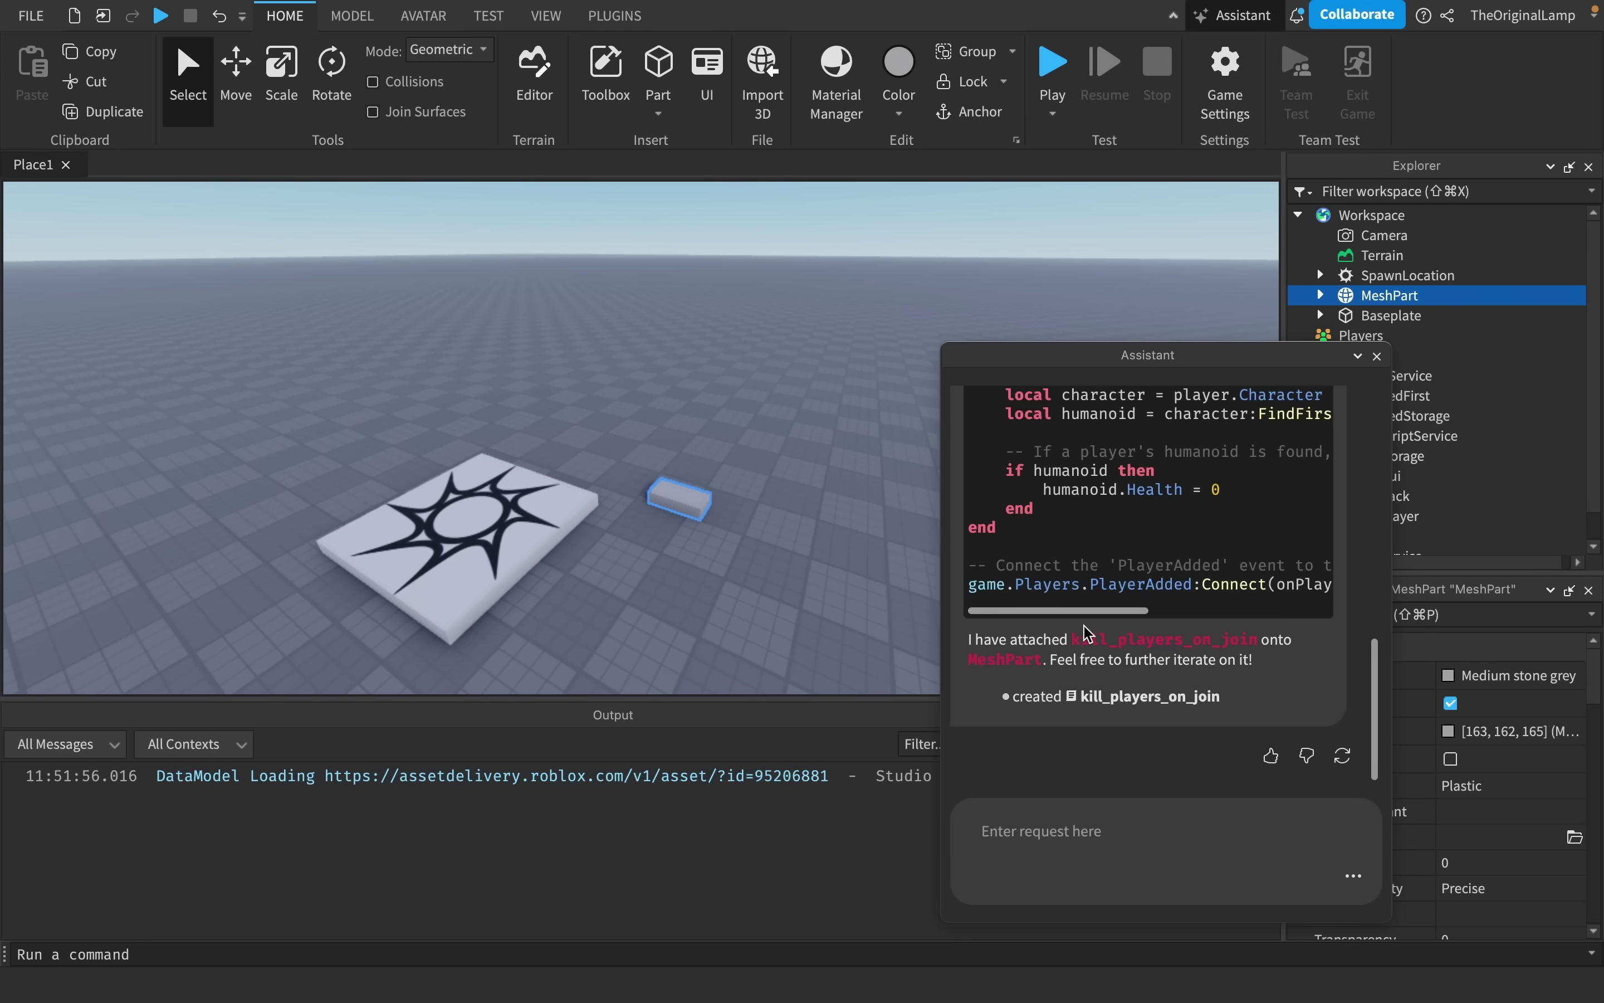
scroll(1085, 636, up, 1)
scroll(1085, 637, up, 3)
scroll(1085, 636, down, 3)
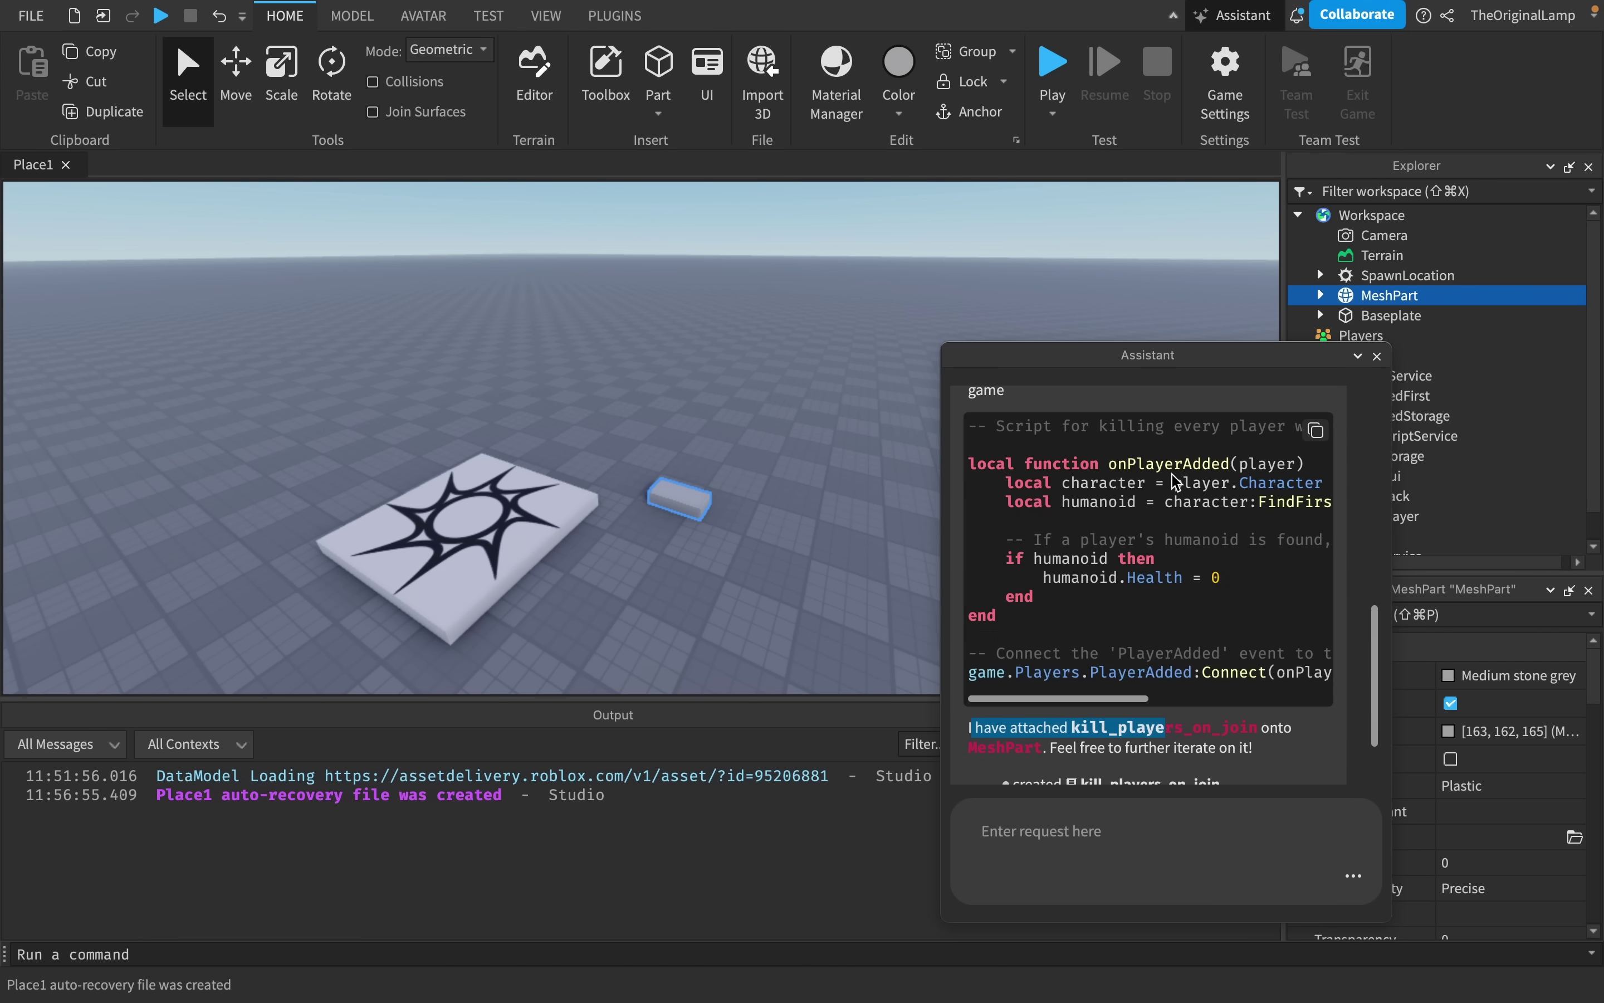
scroll(1246, 474, right, 3)
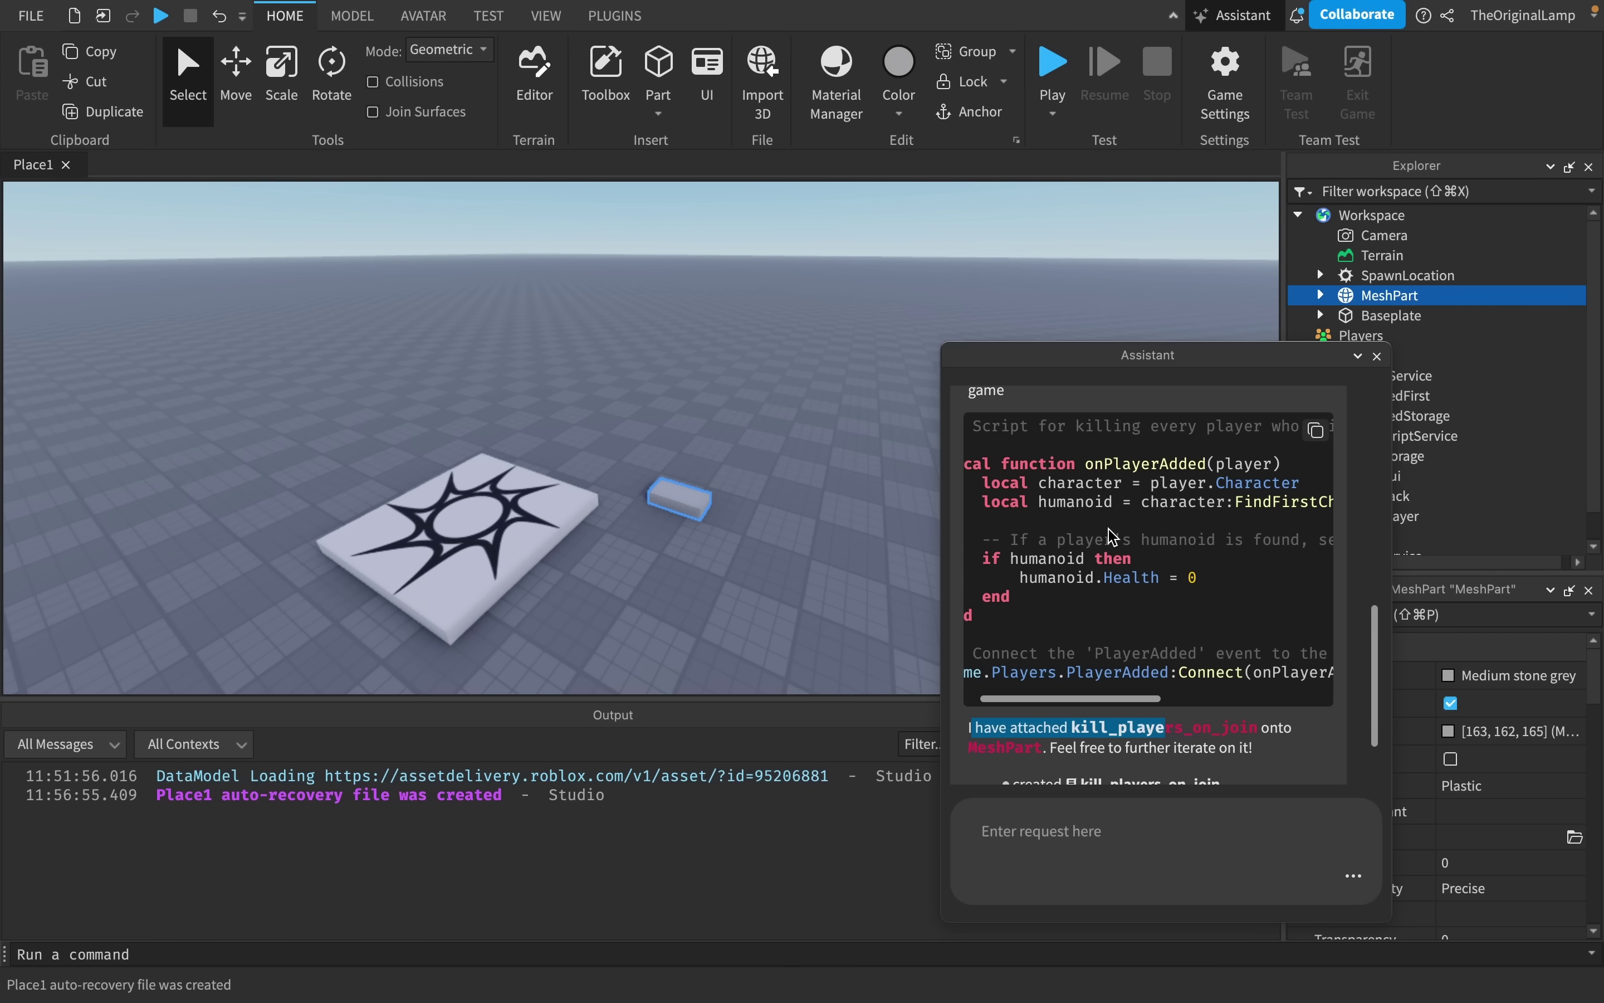
scroll(1032, 547, left, 2)
drag(1043, 578, 1227, 584)
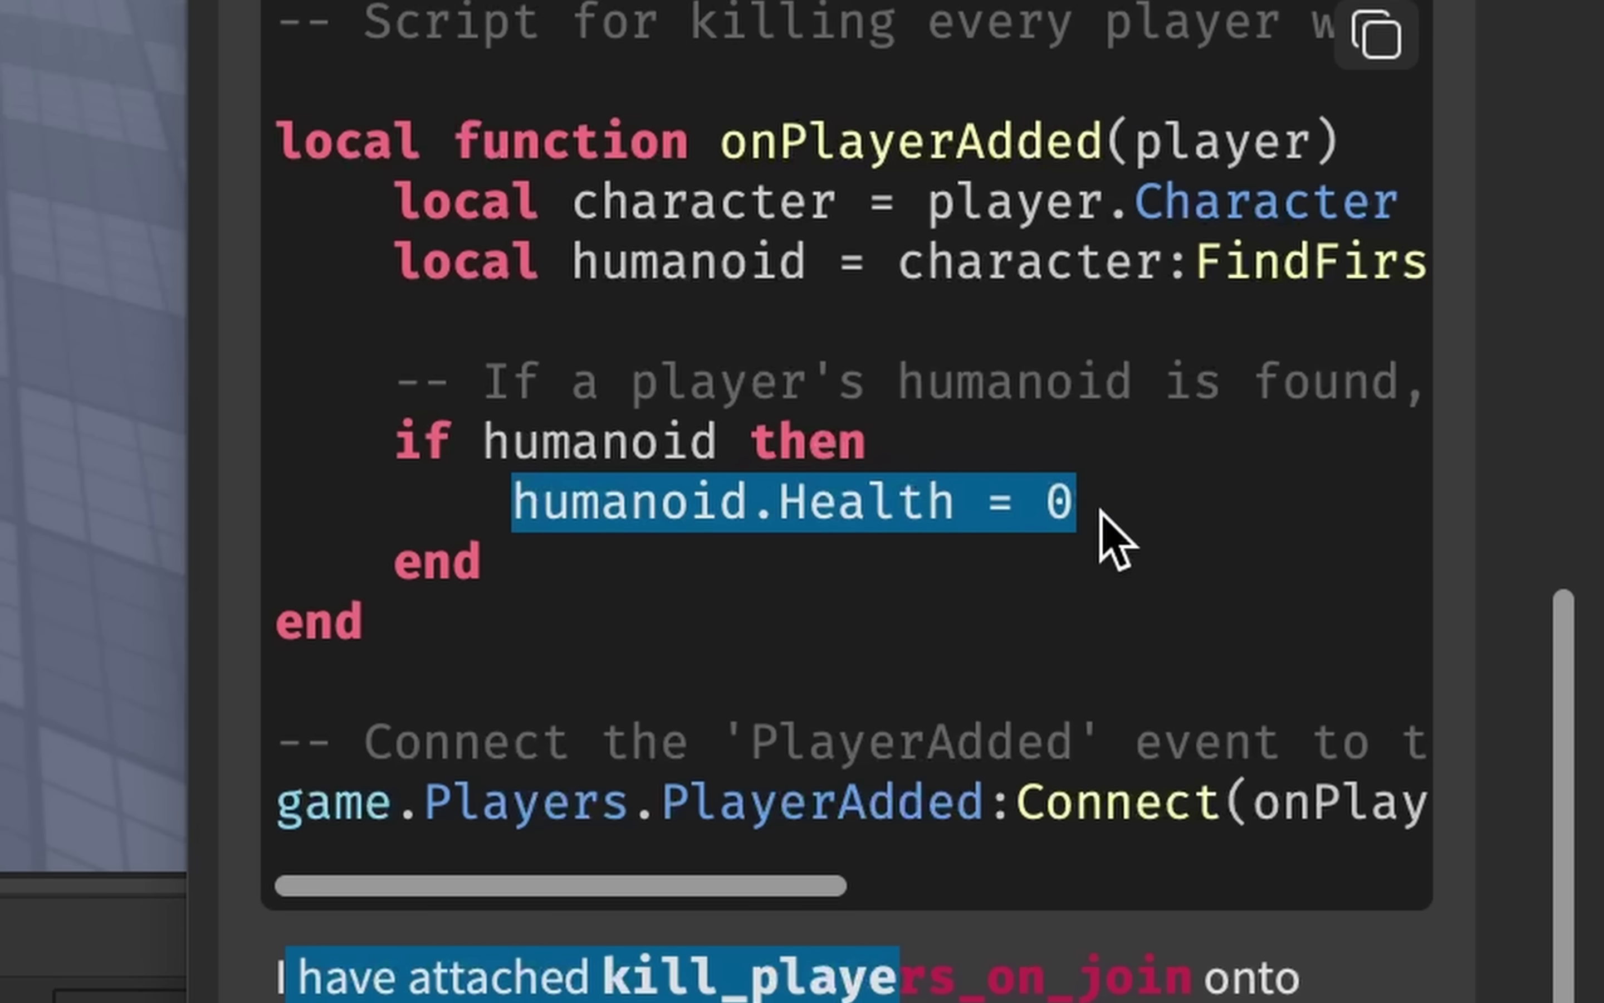
click(1106, 756)
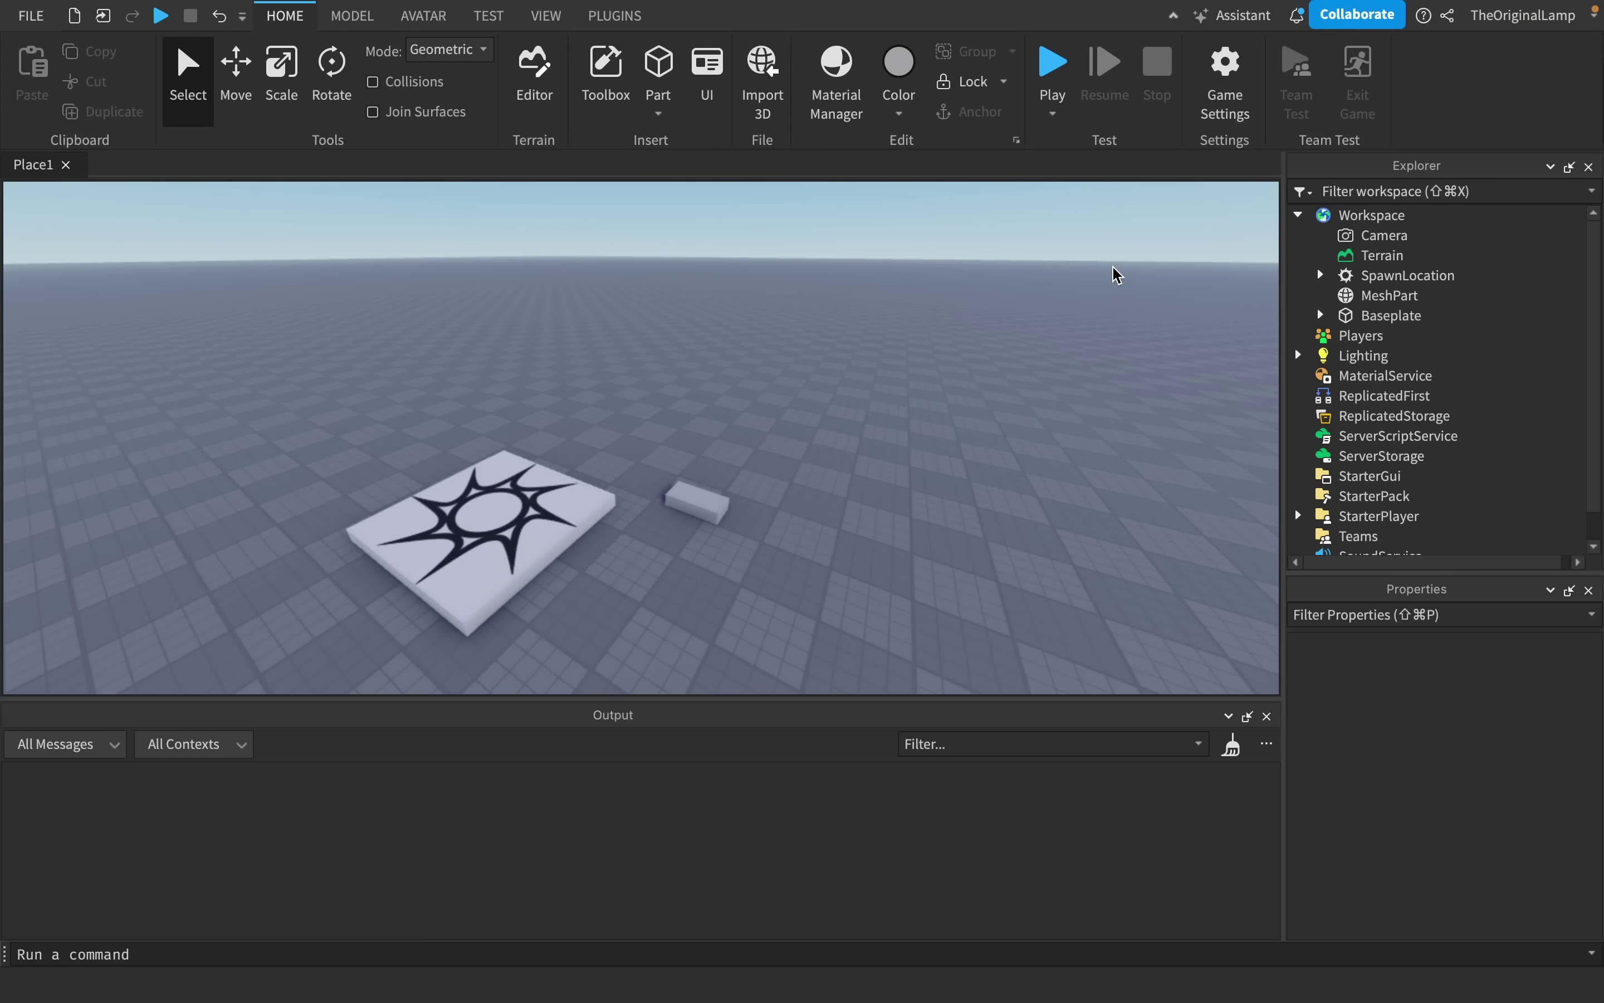
Inspect the Material and MaterialVariant properties of the small block mesh and the Assistant's rainbow pebble variants
click(697, 505)
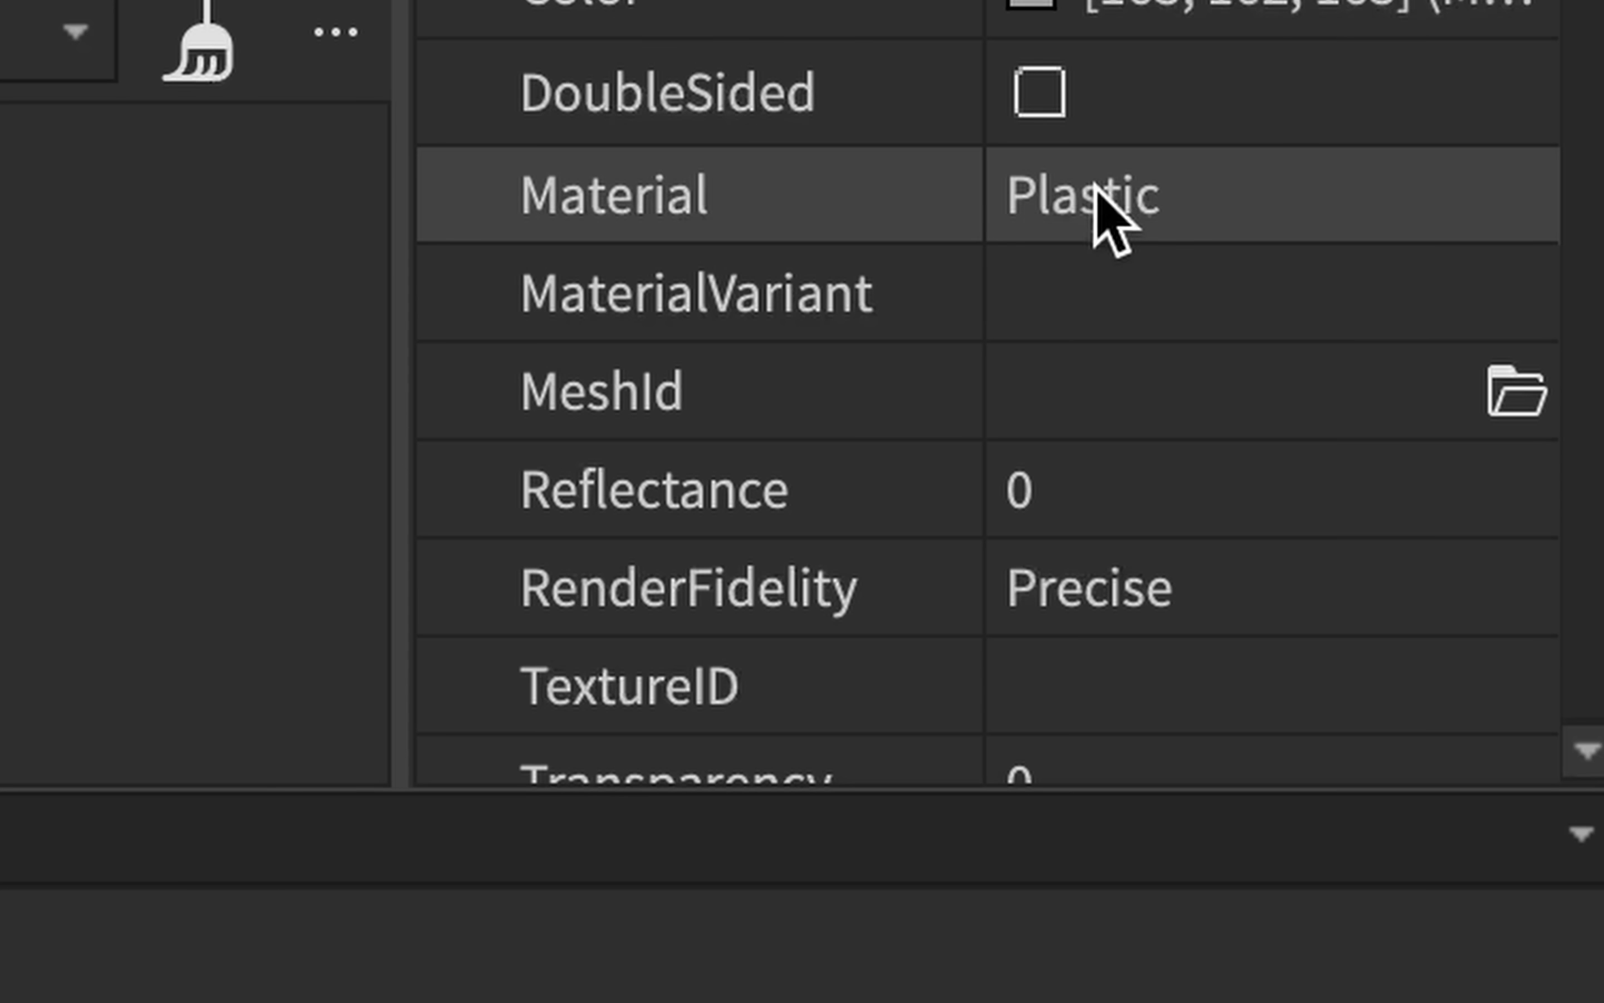
click(1458, 781)
click(1074, 286)
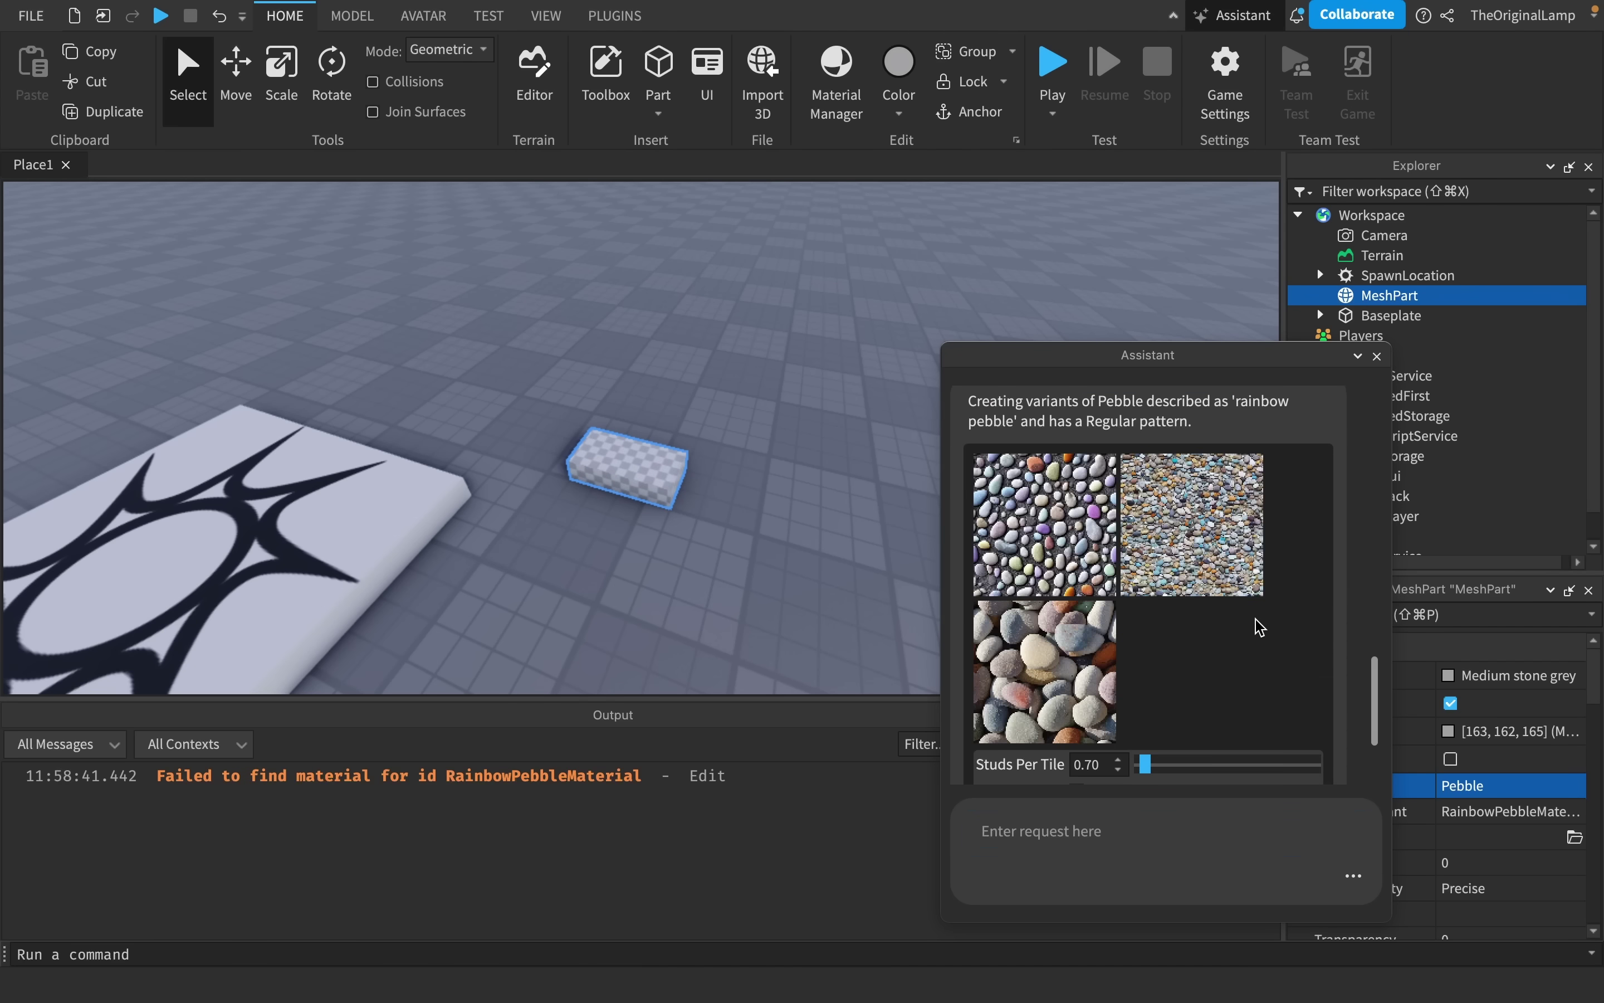
scroll(1153, 623, up, 1)
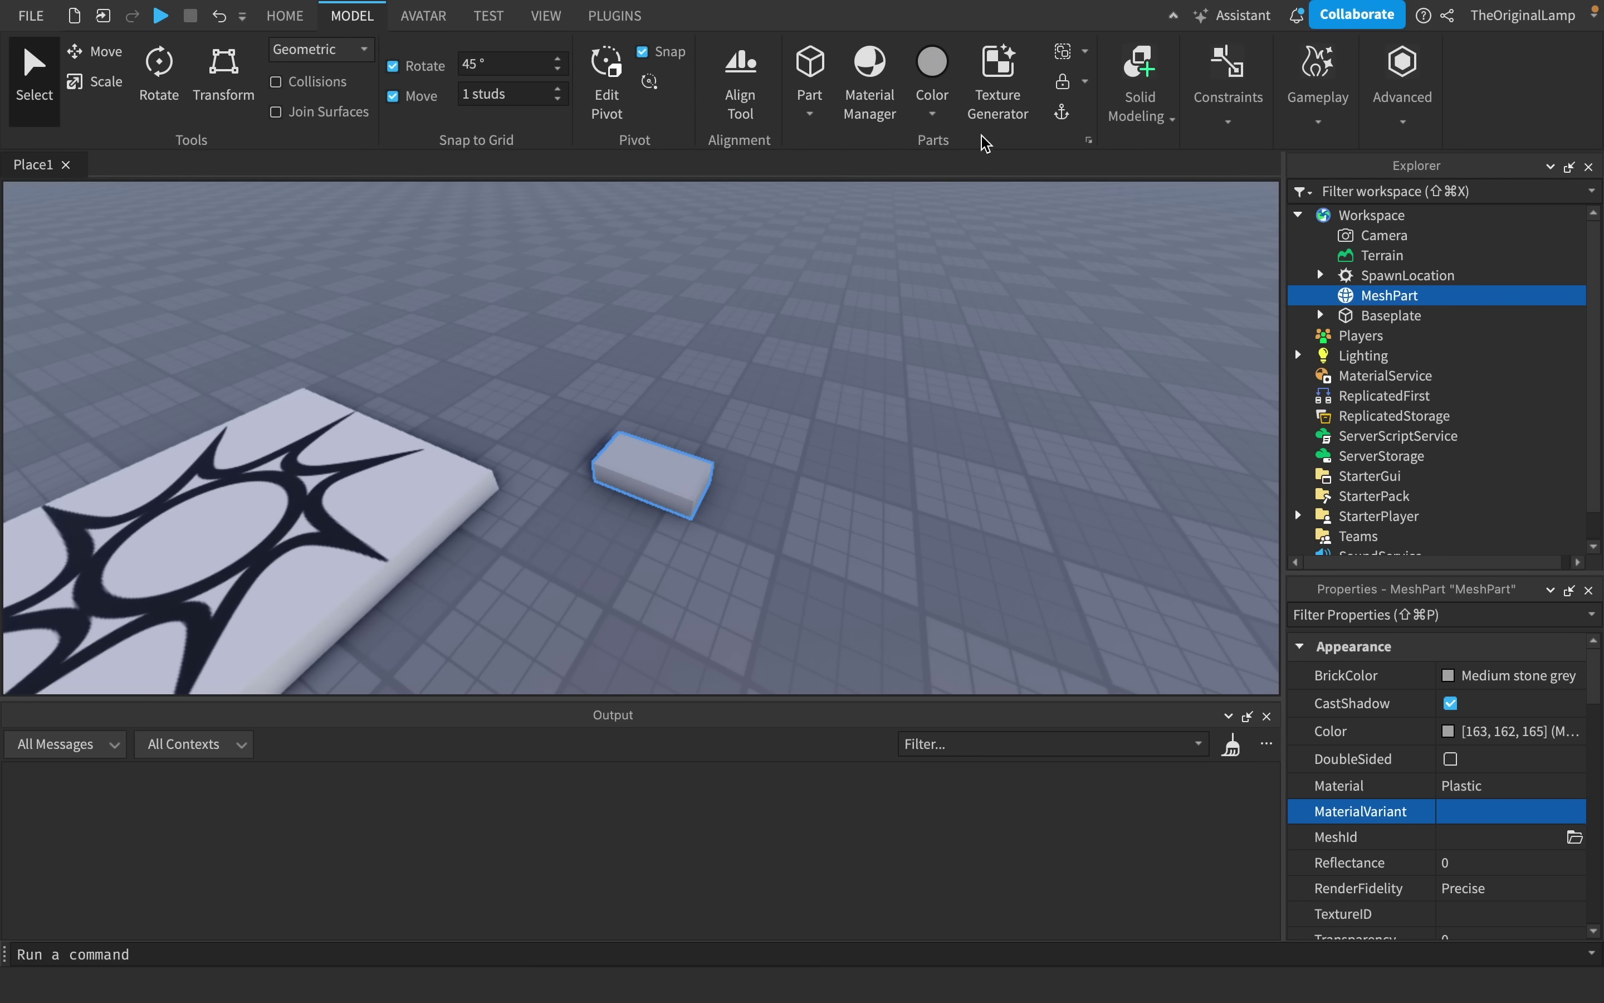
Open the Texture Generator for the small block mesh and rotate its generation angle to face the block's long side
click(1001, 105)
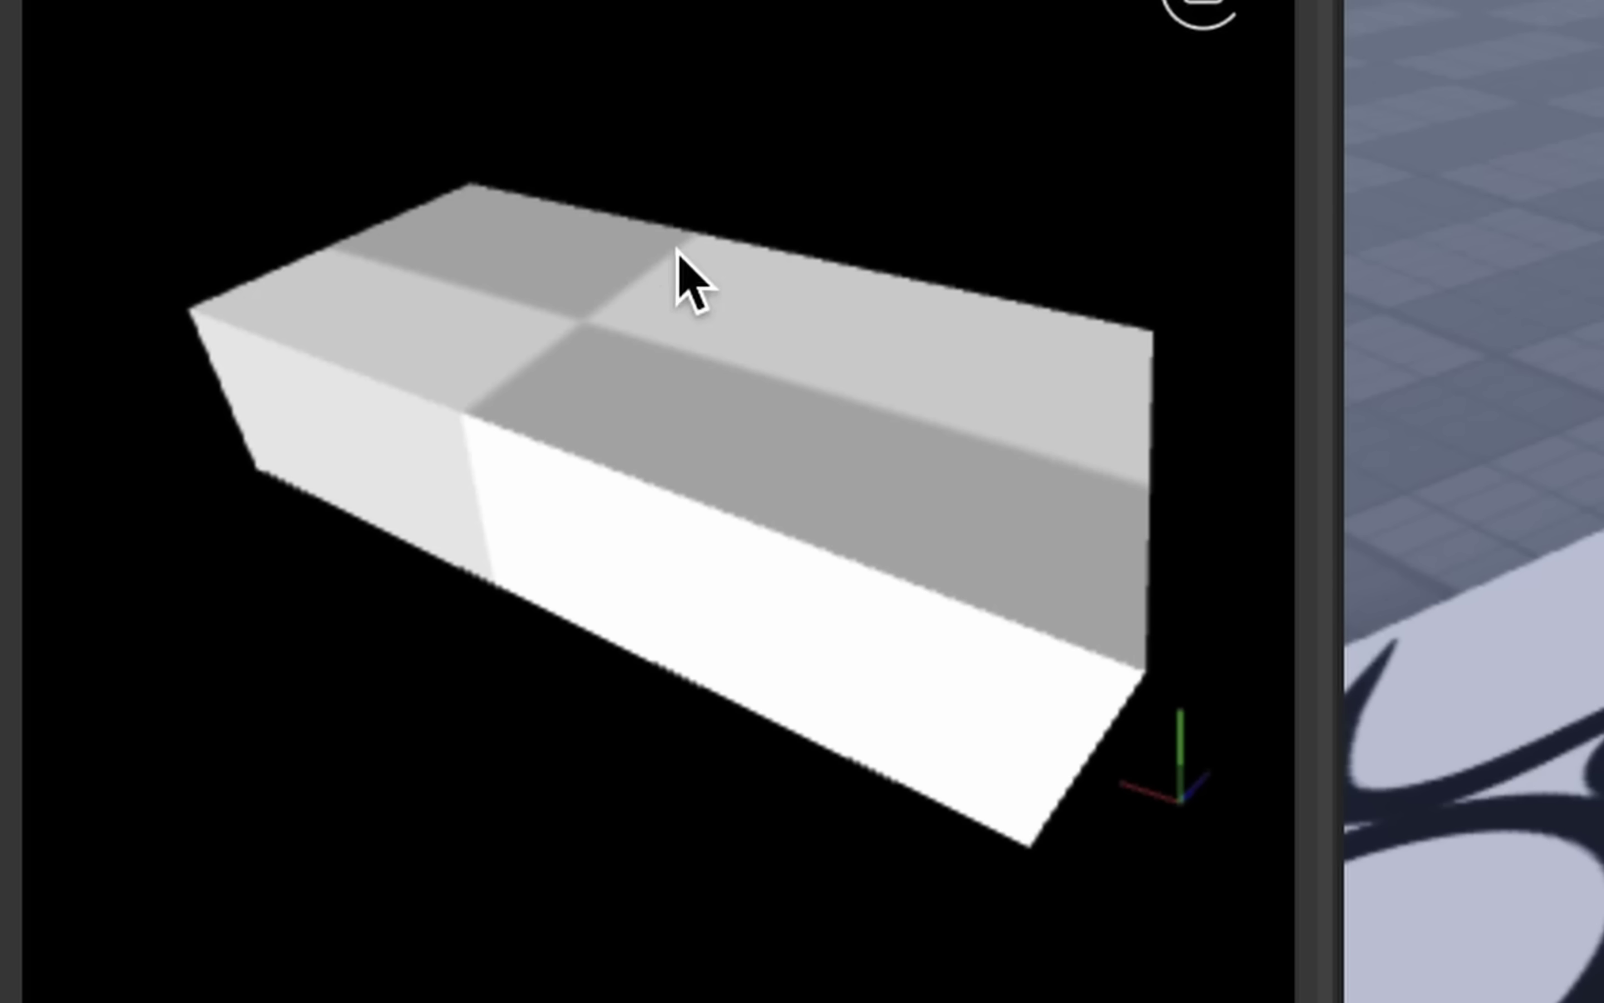
drag(677, 251, 742, 312)
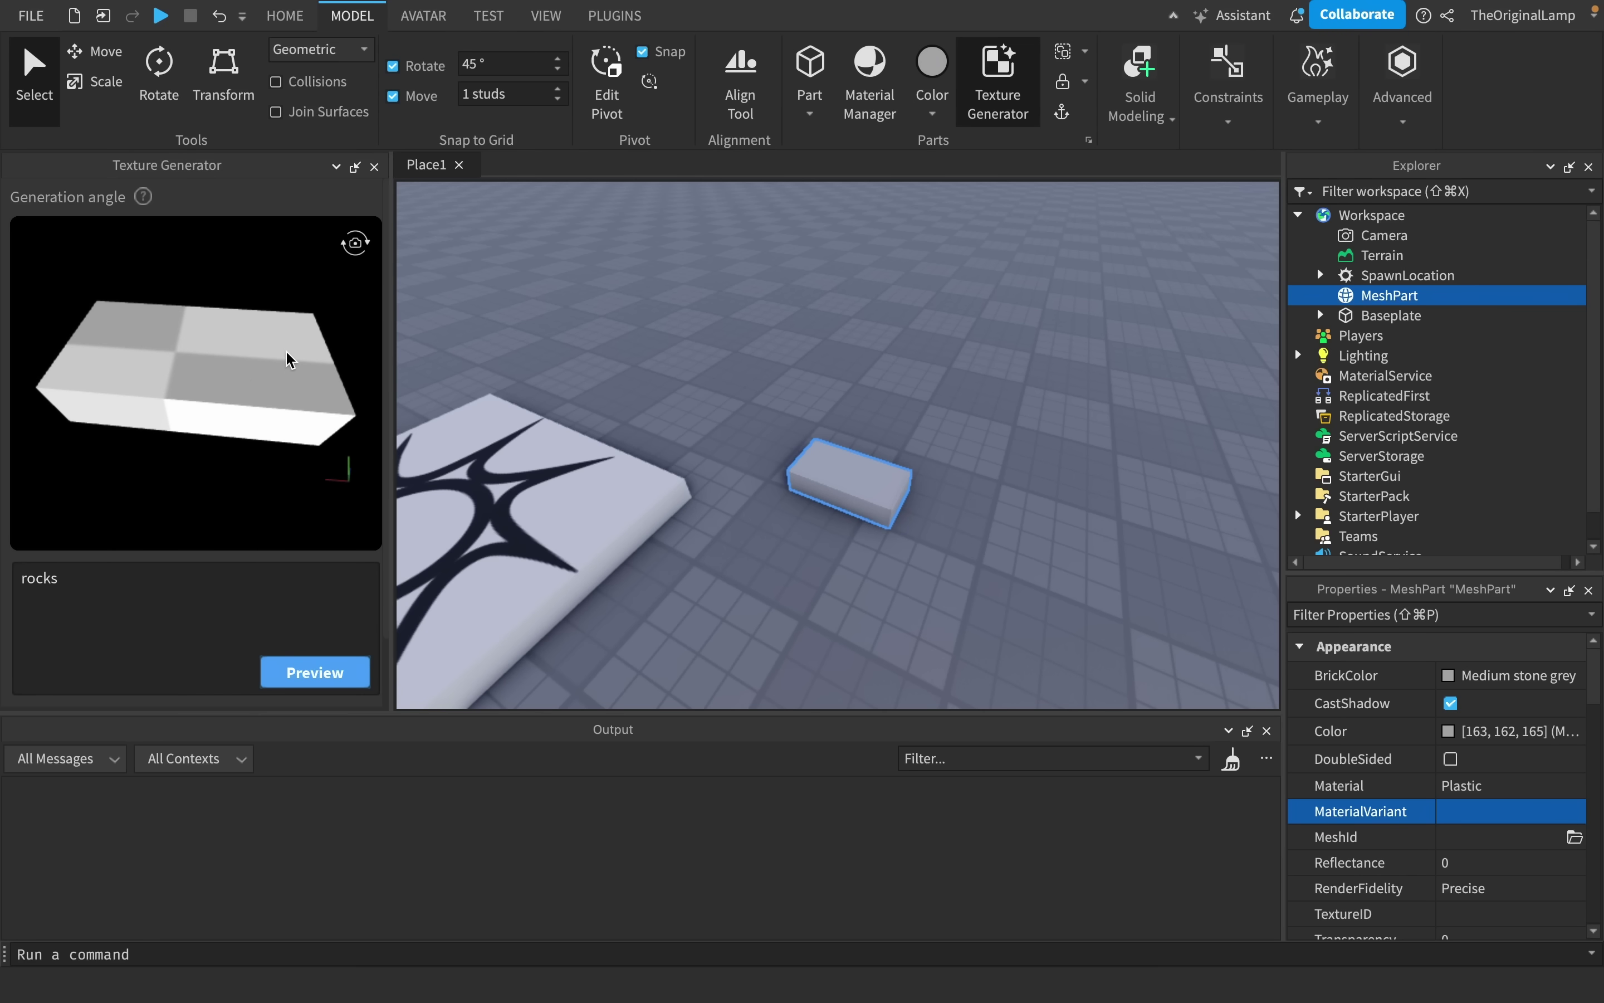
scroll(886, 345, up, 5)
right_drag(886, 345, 885, 345)
scroll(885, 344, down, 5)
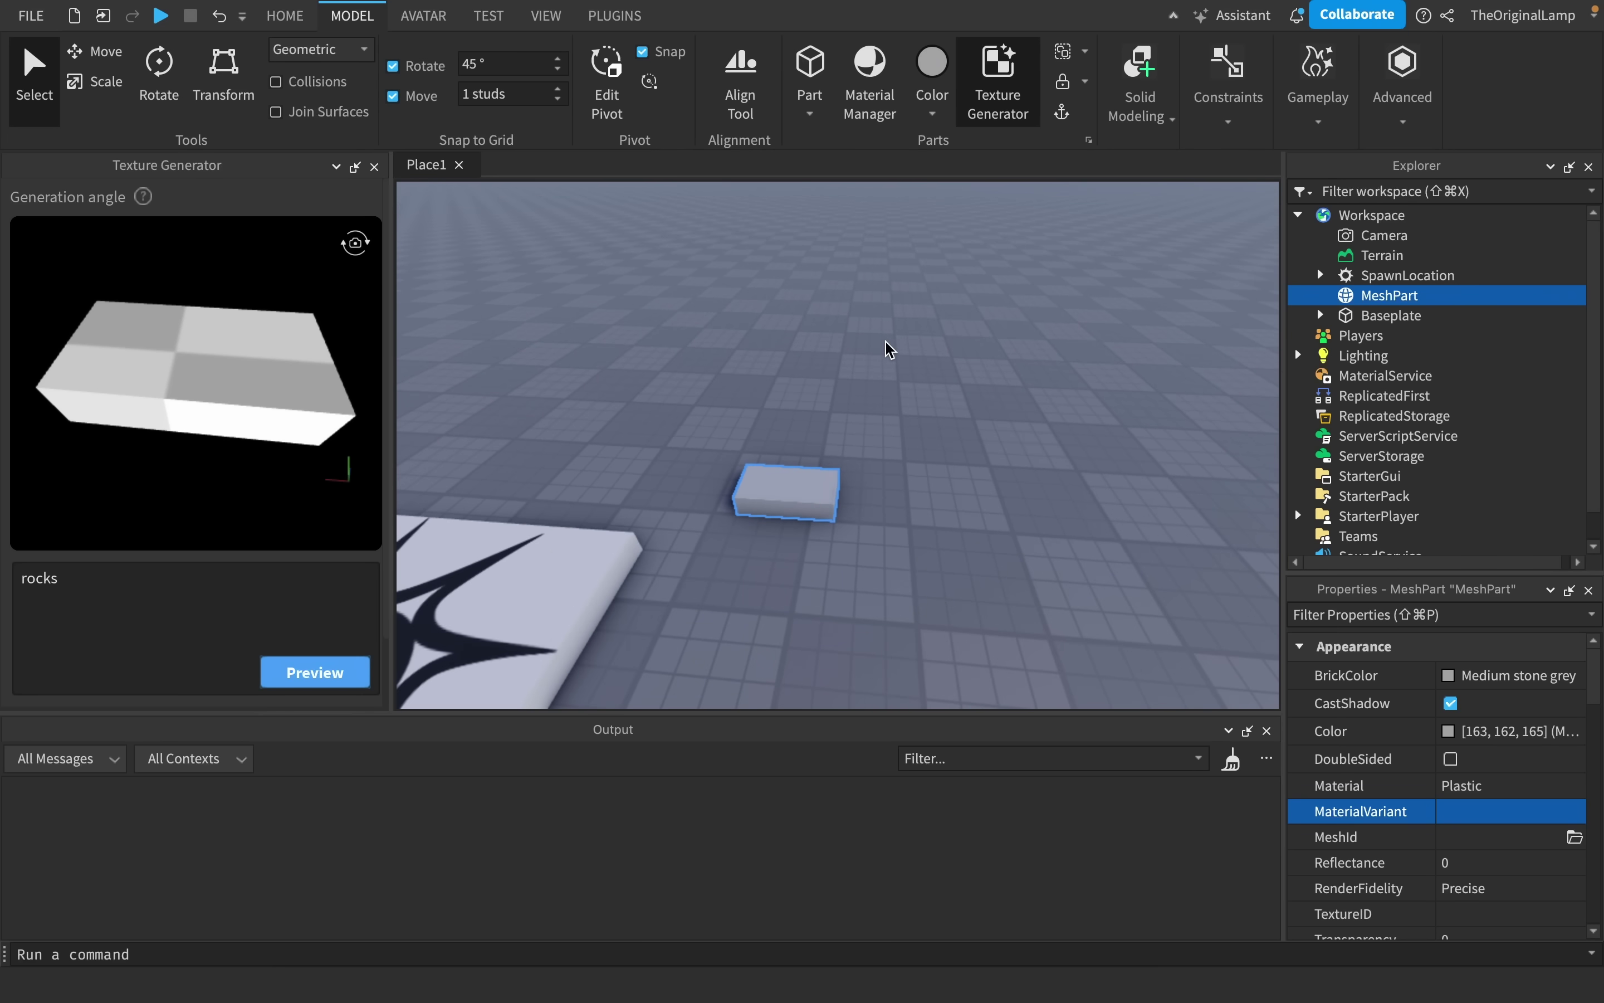
scroll(888, 348, up, 5)
scroll(888, 348, down, 6)
scroll(805, 505, up, 2)
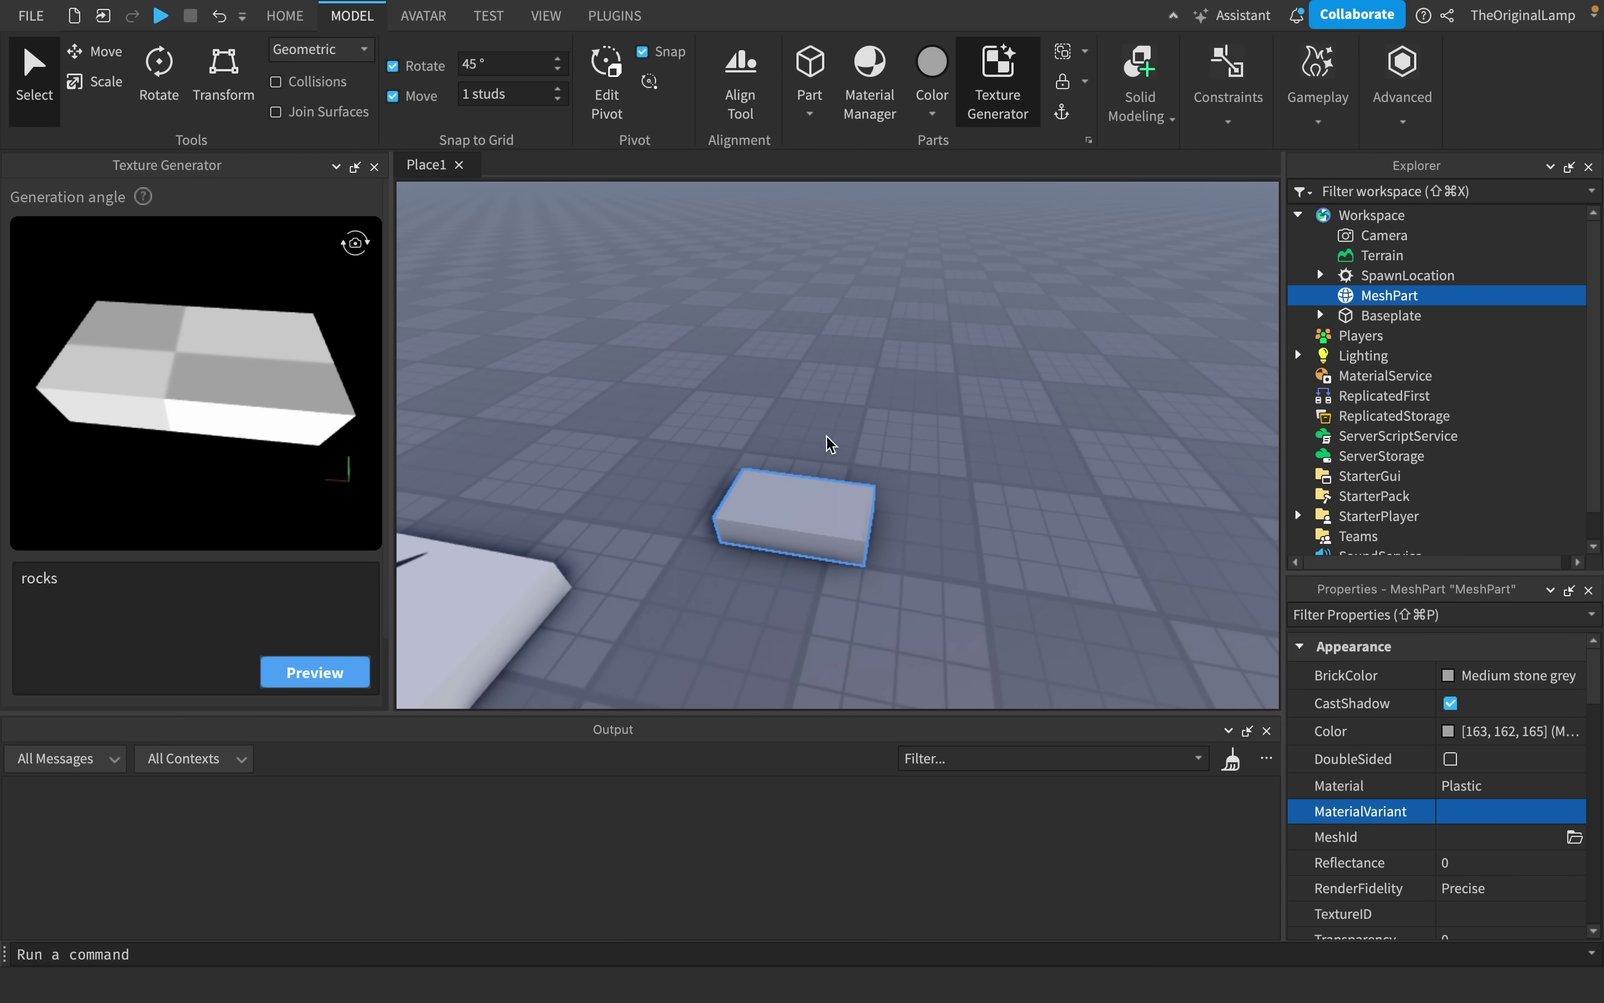
scroll(826, 396, up, 2)
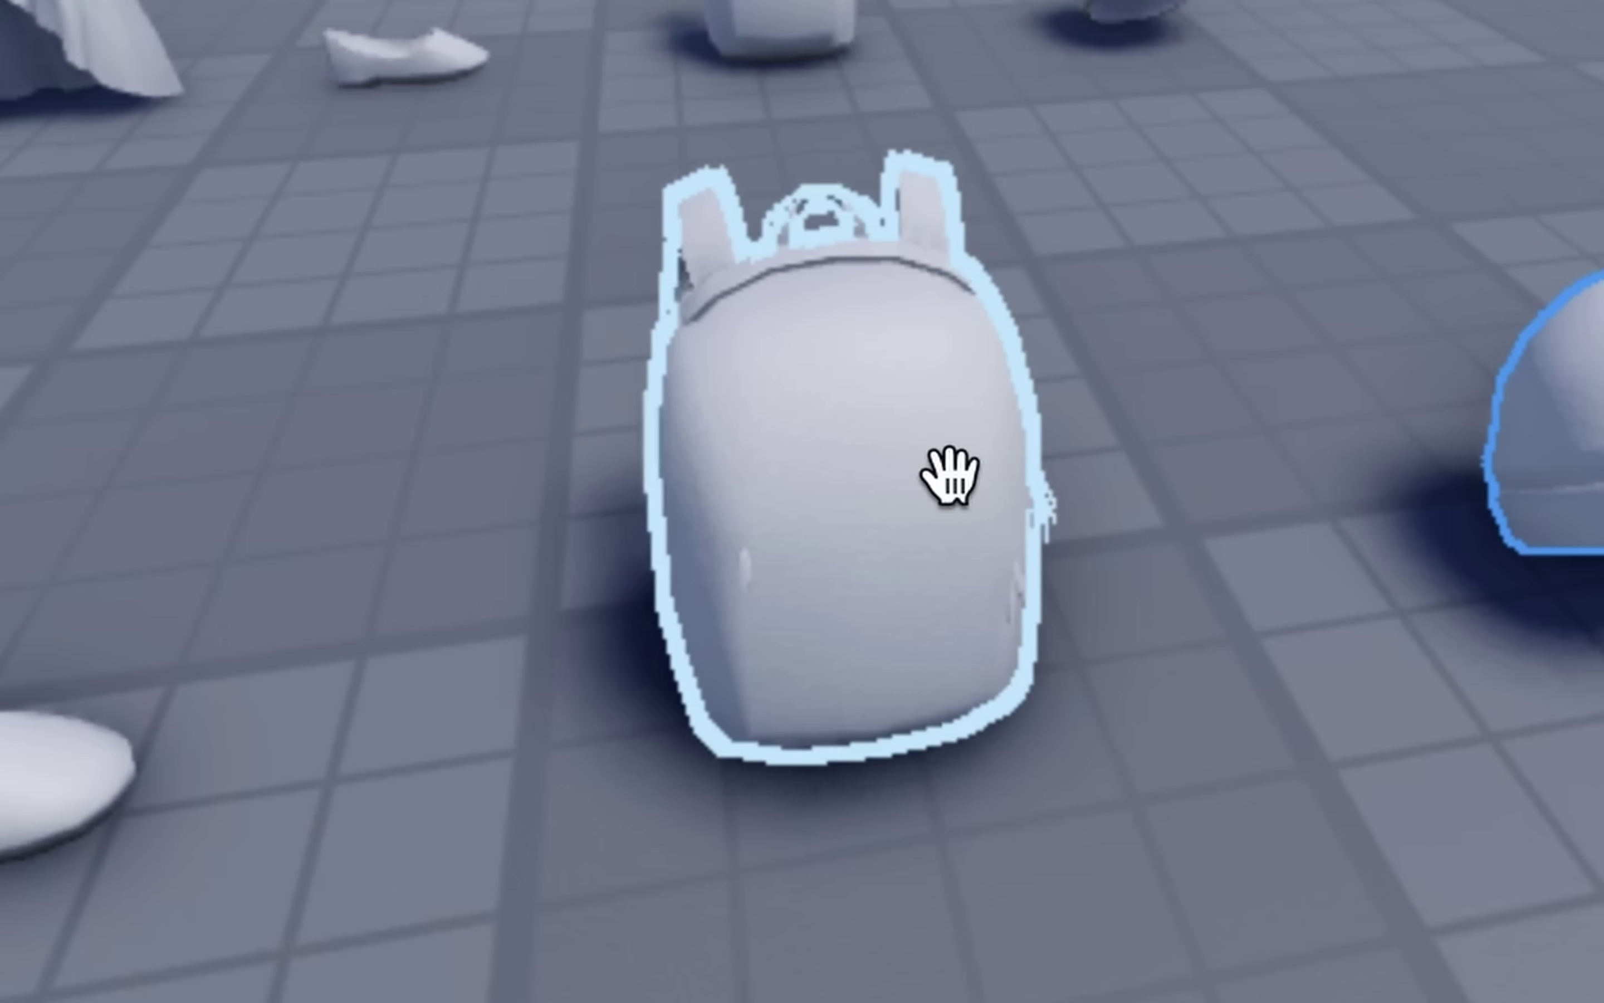
click(949, 474)
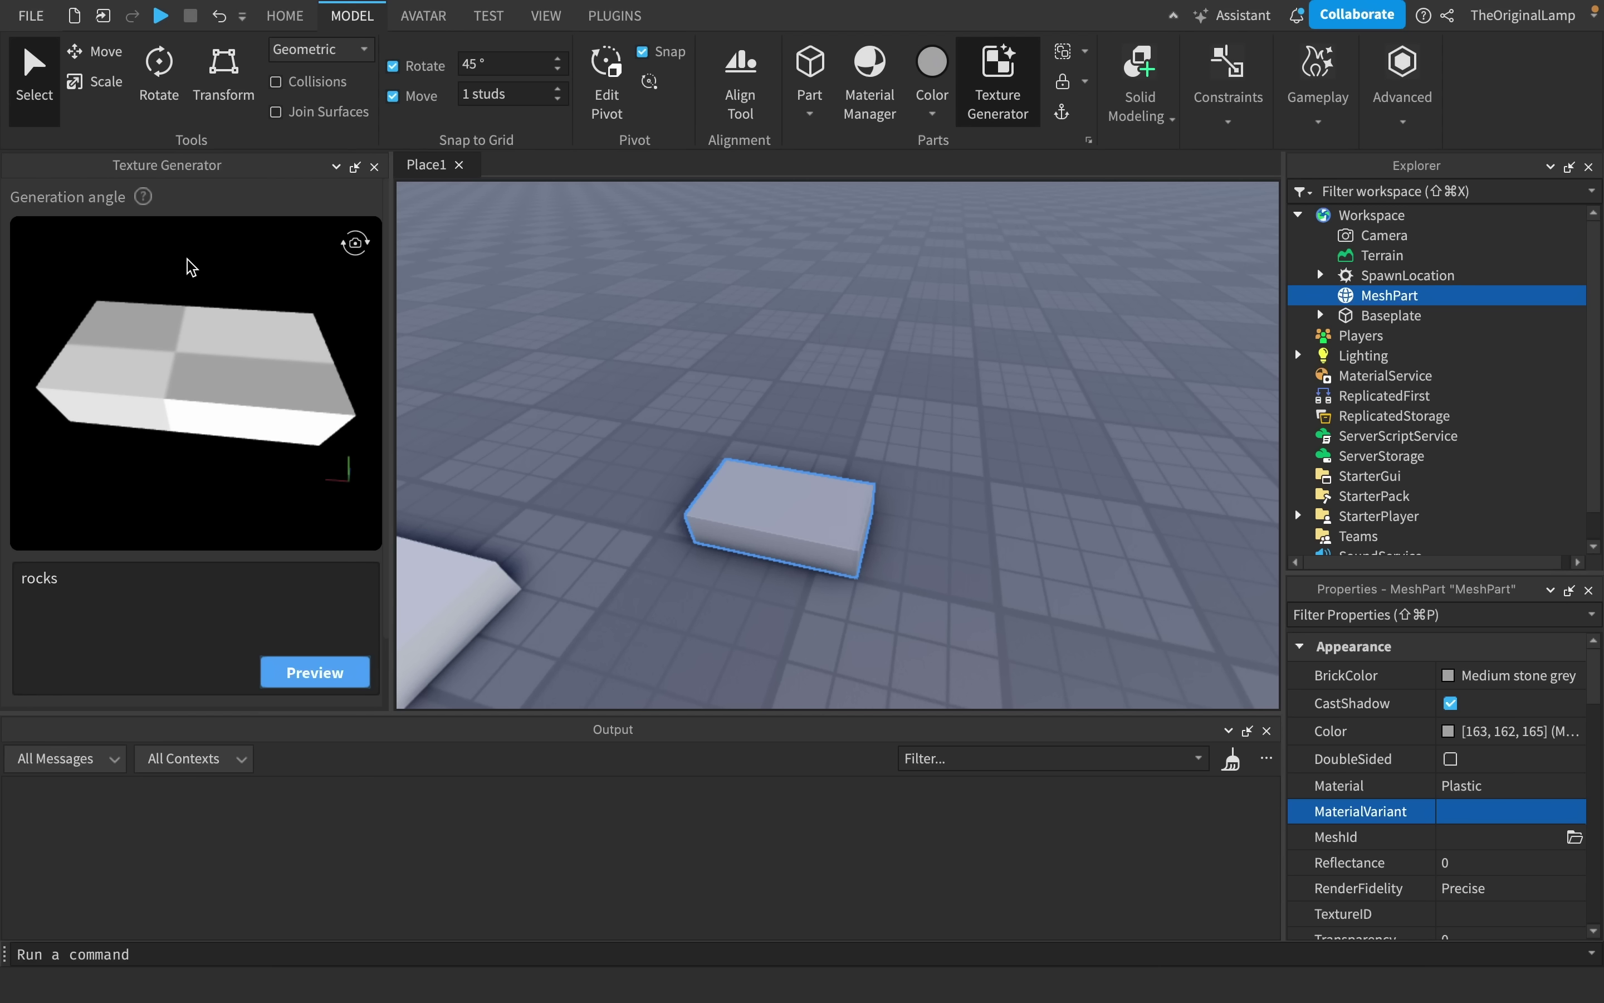
drag(122, 583, 8, 563)
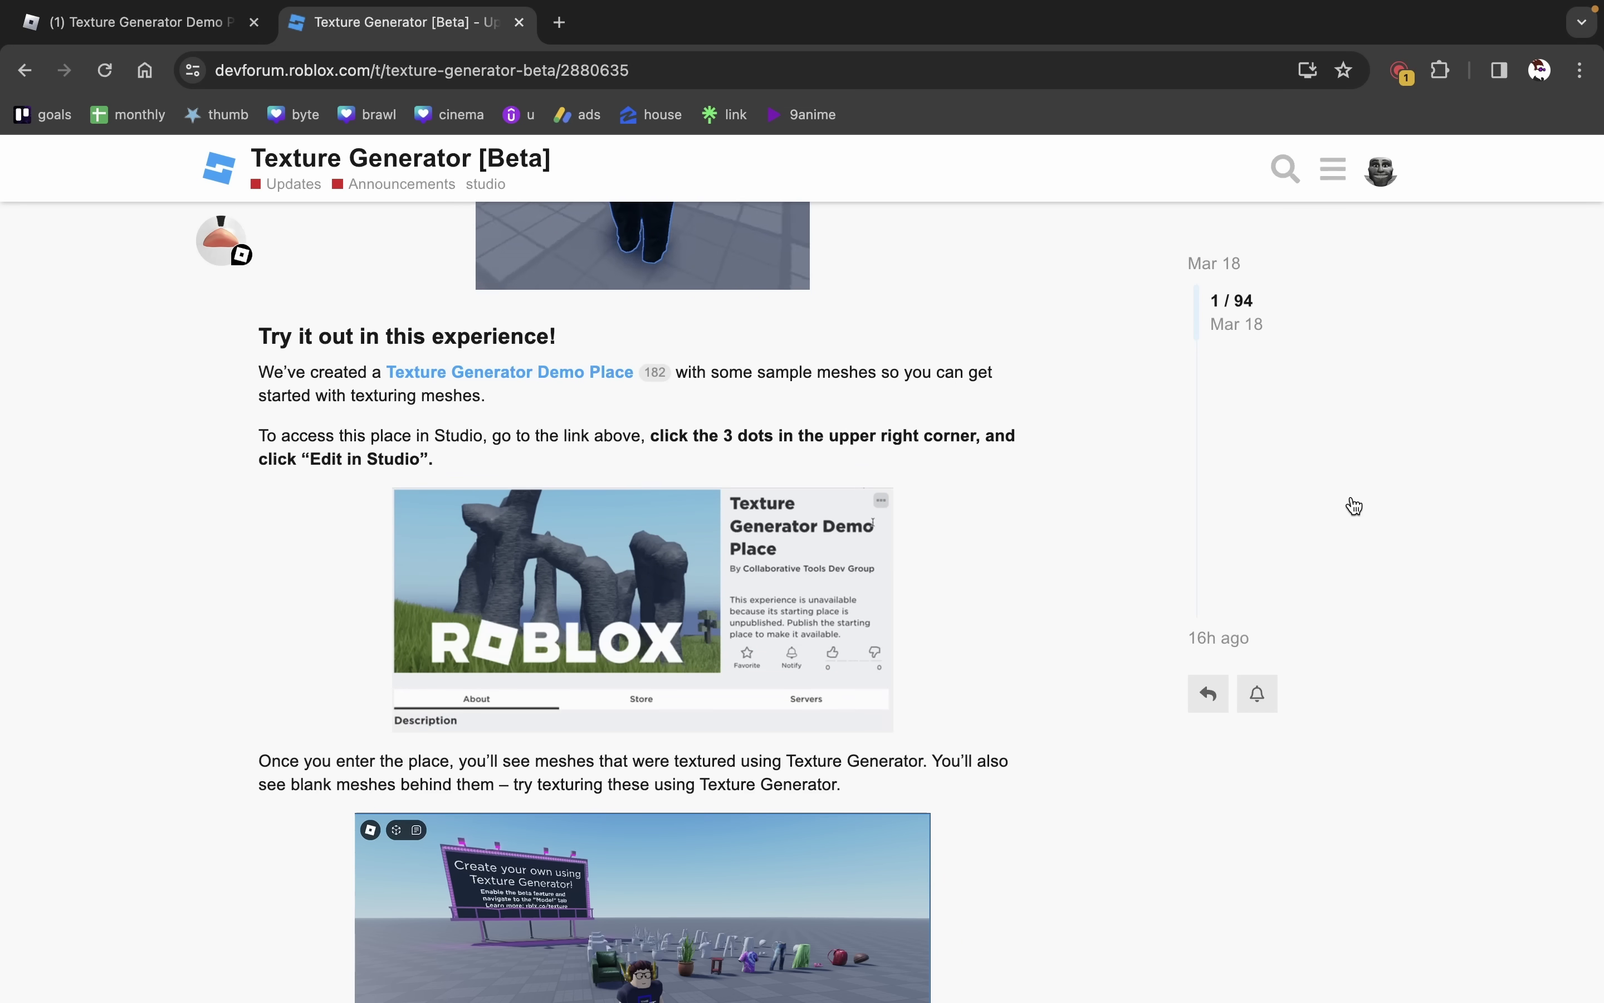
Switch from the forum post to the Texture Generator Demo Place page and open the place for editing in Roblox Studio
scroll(1356, 506, down, 7)
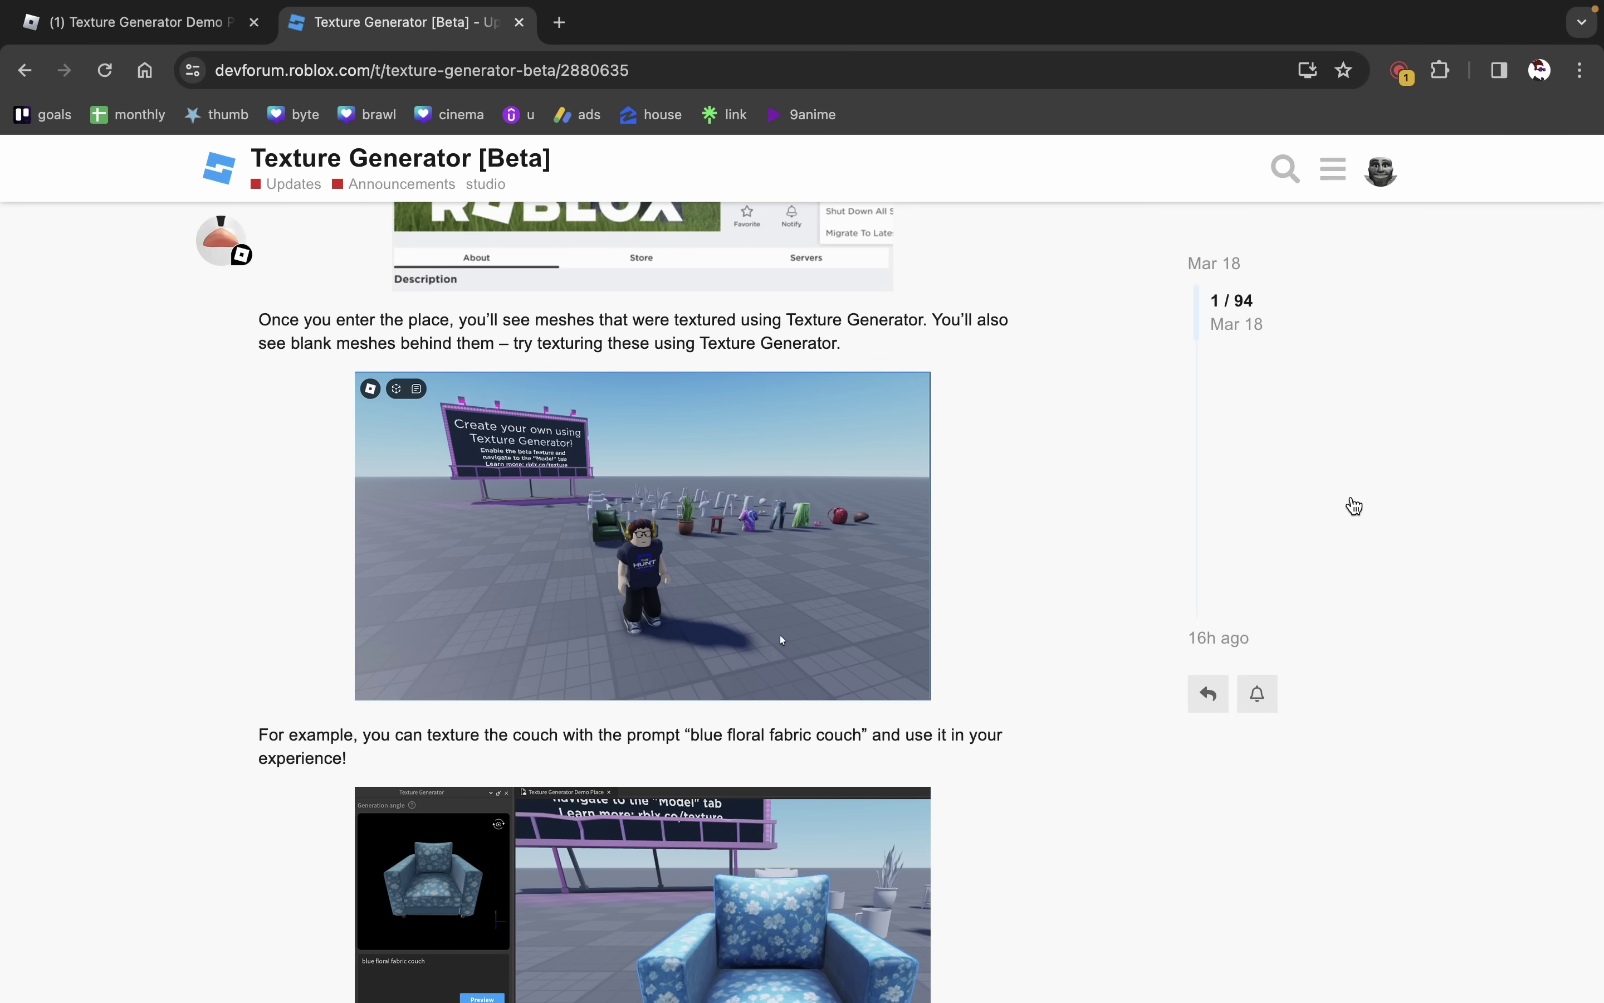
key(ctrl+shift+Tab)
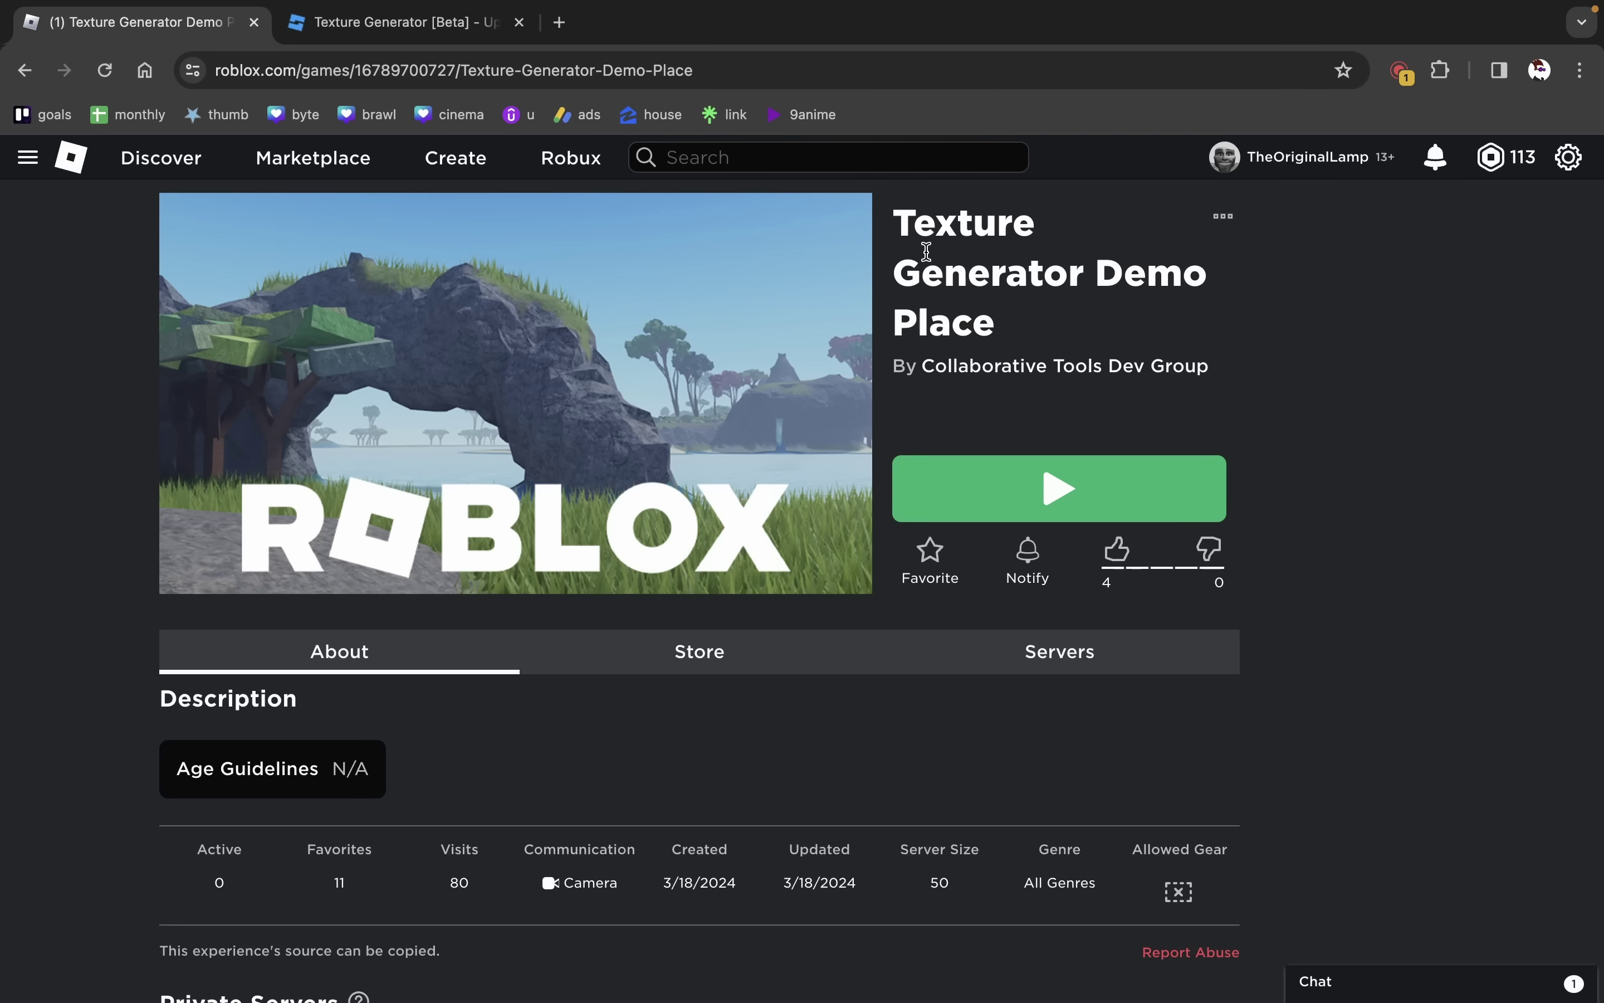
drag(894, 208, 1168, 317)
click(1225, 315)
click(1224, 216)
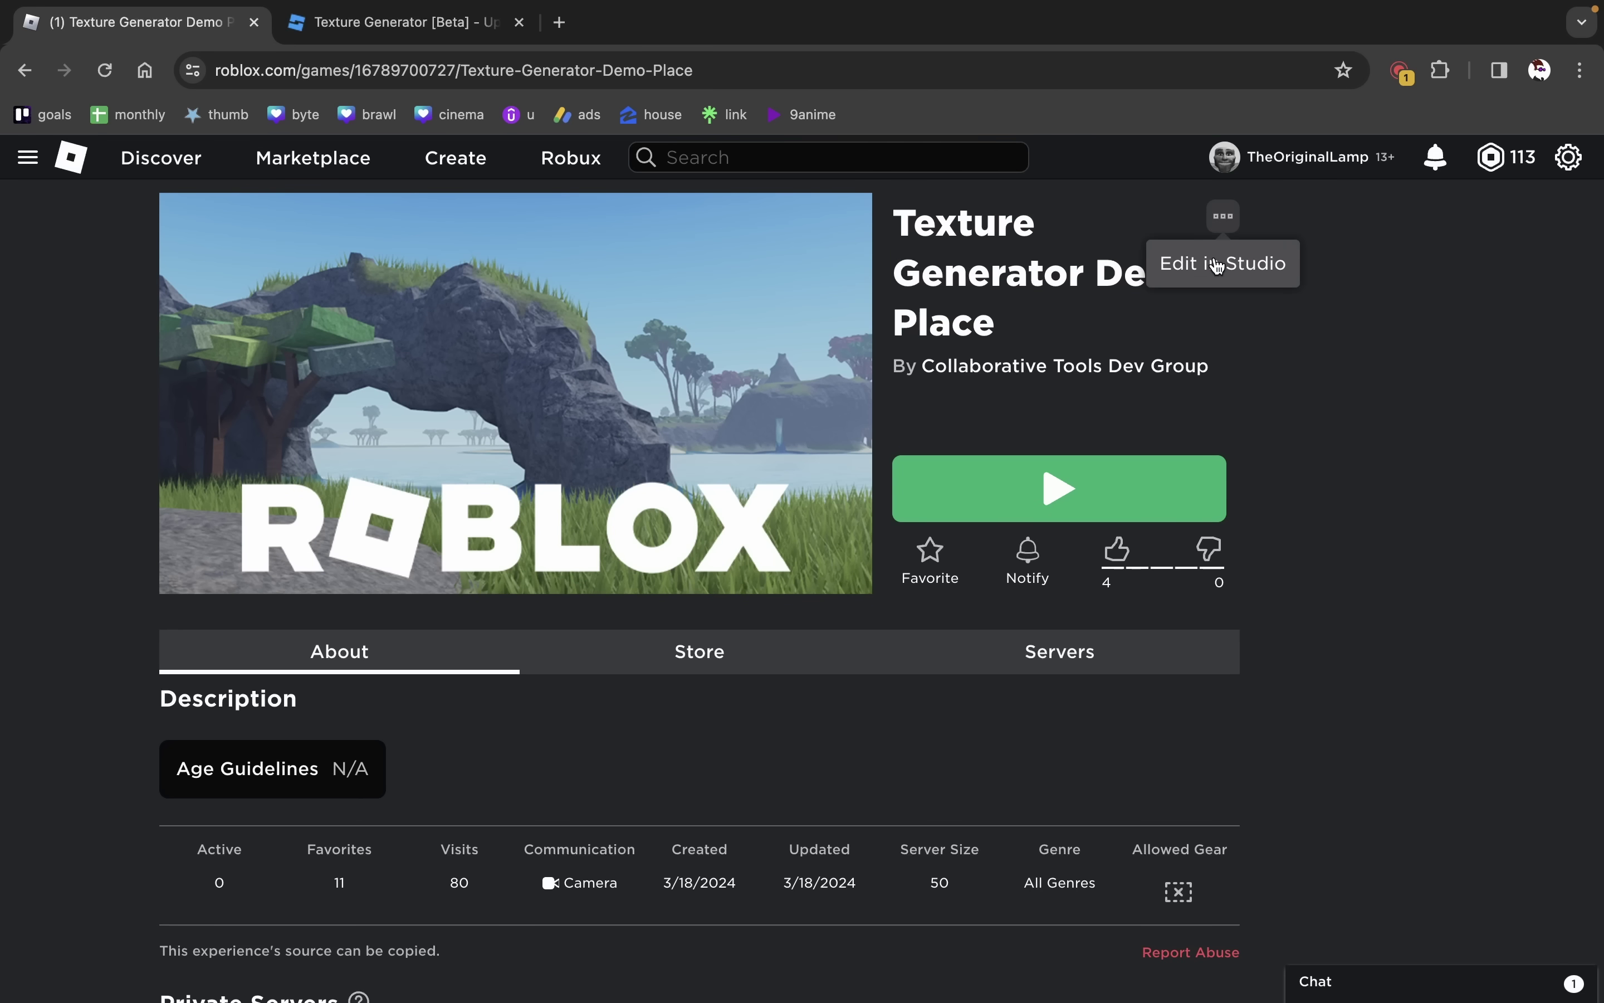
click(1214, 261)
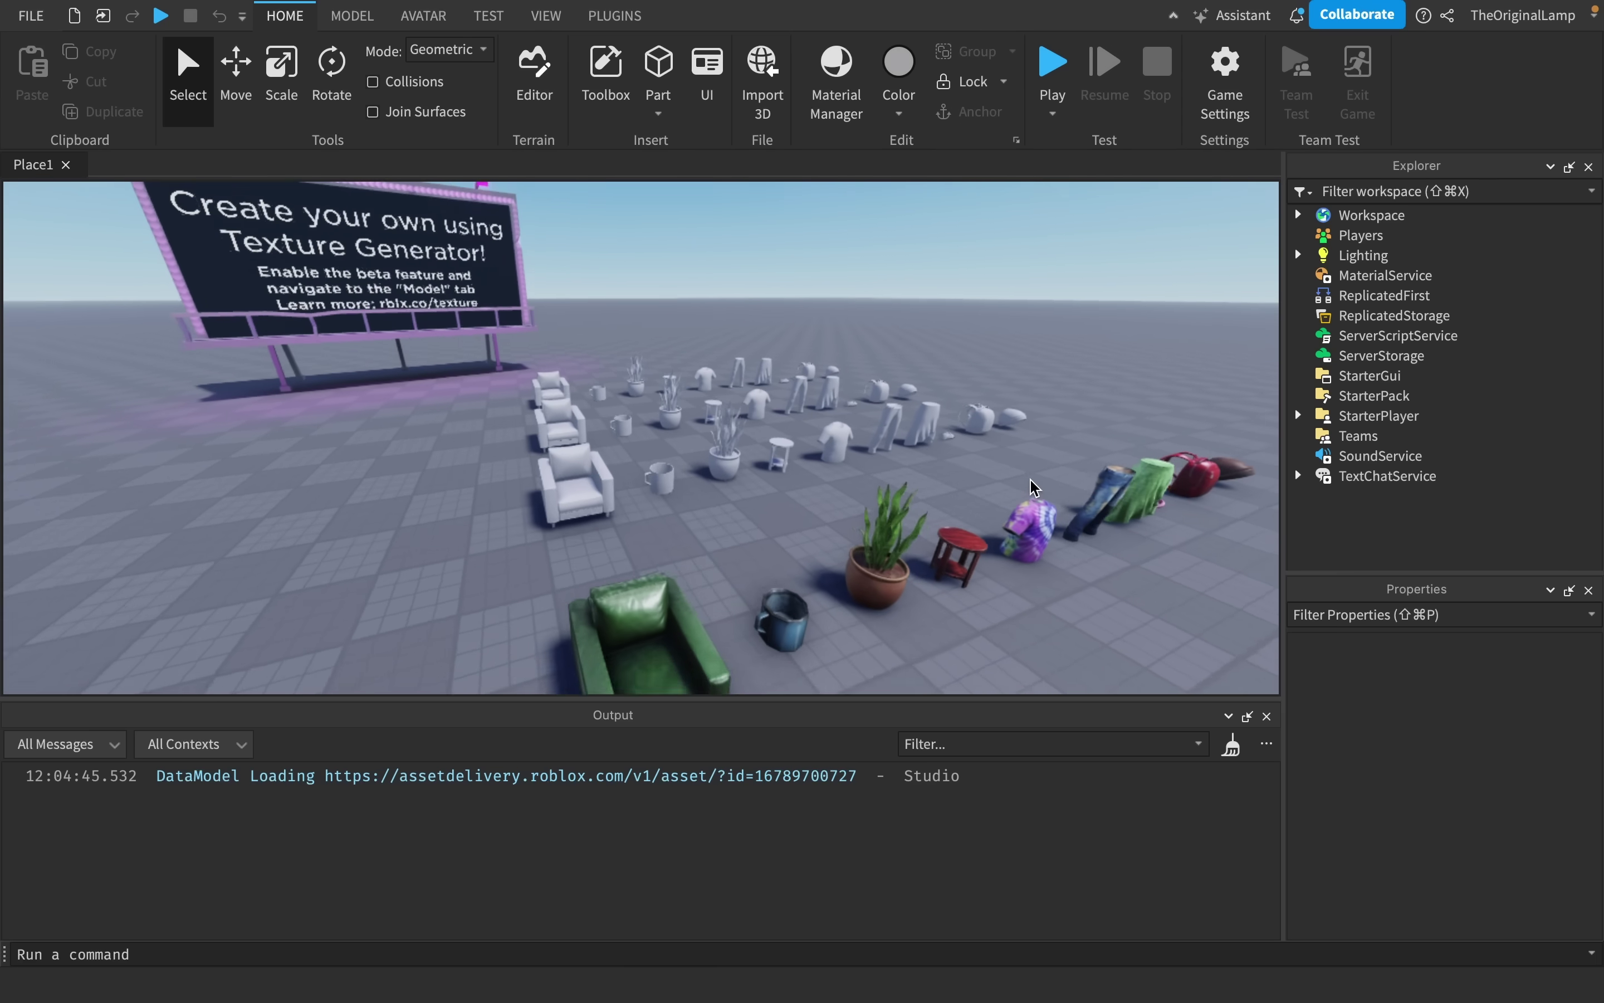
Look around the demo place to examine the textured sample meshes and the blank ones behind them
scroll(645, 491, up, 3)
scroll(545, 508, up, 5)
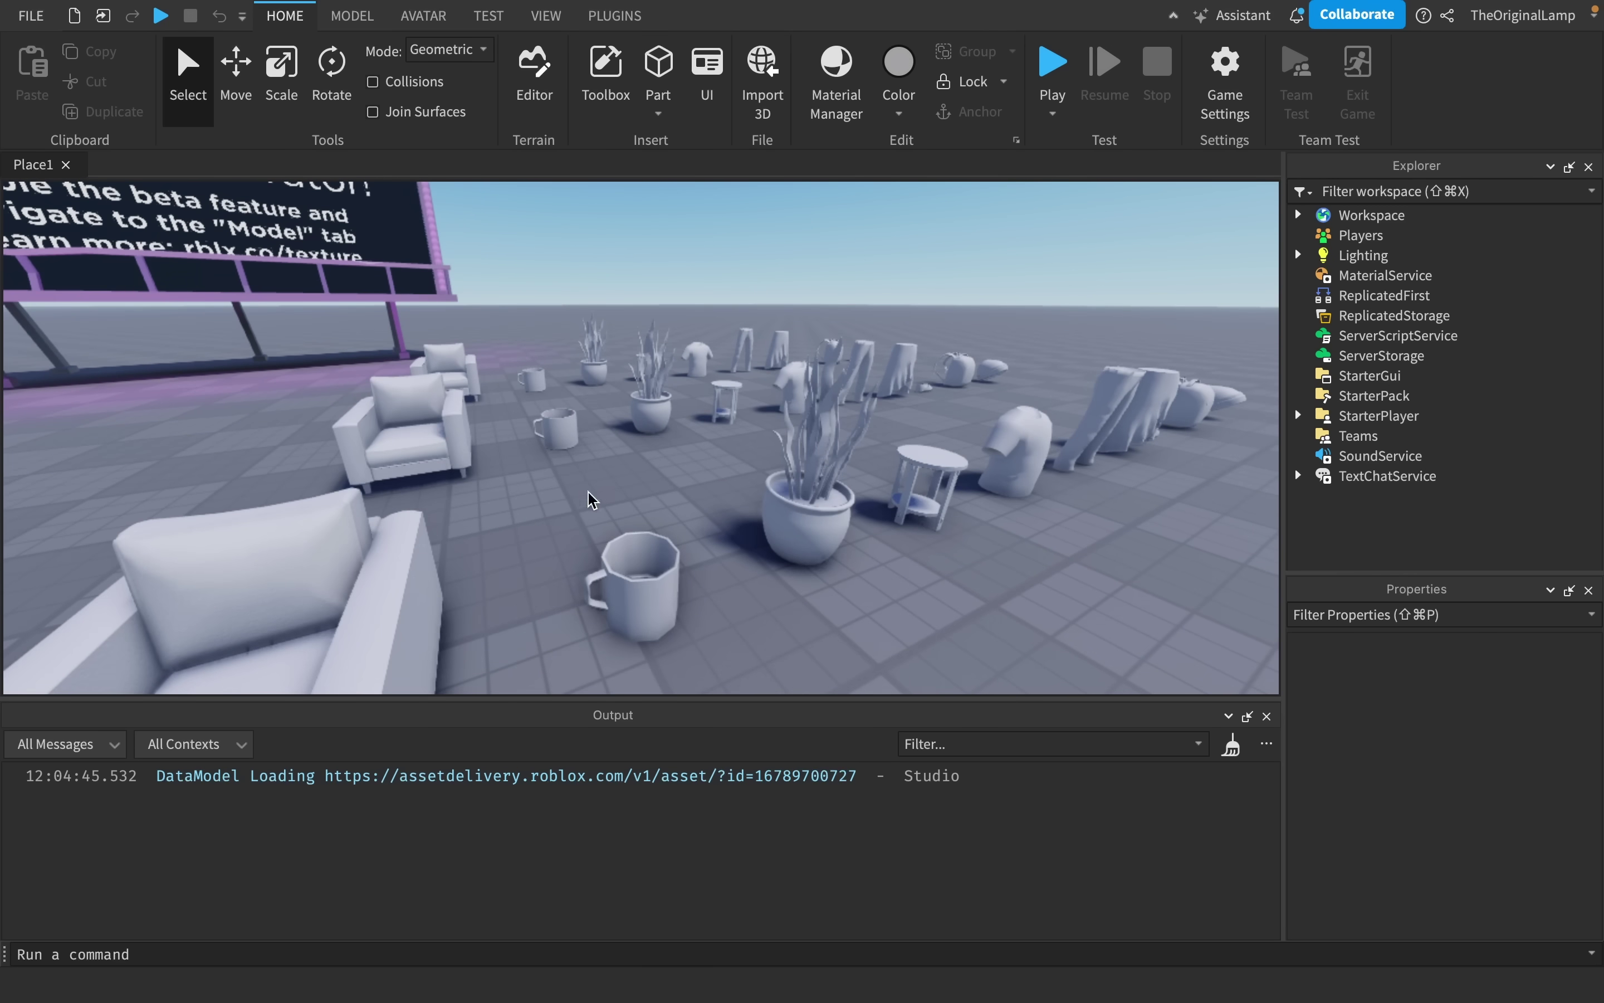
scroll(697, 481, down, 3)
key(s)
right_drag(696, 481, 734, 441)
key(w)
key(s)
key(d)
key(w)
scroll(586, 386, down, 5)
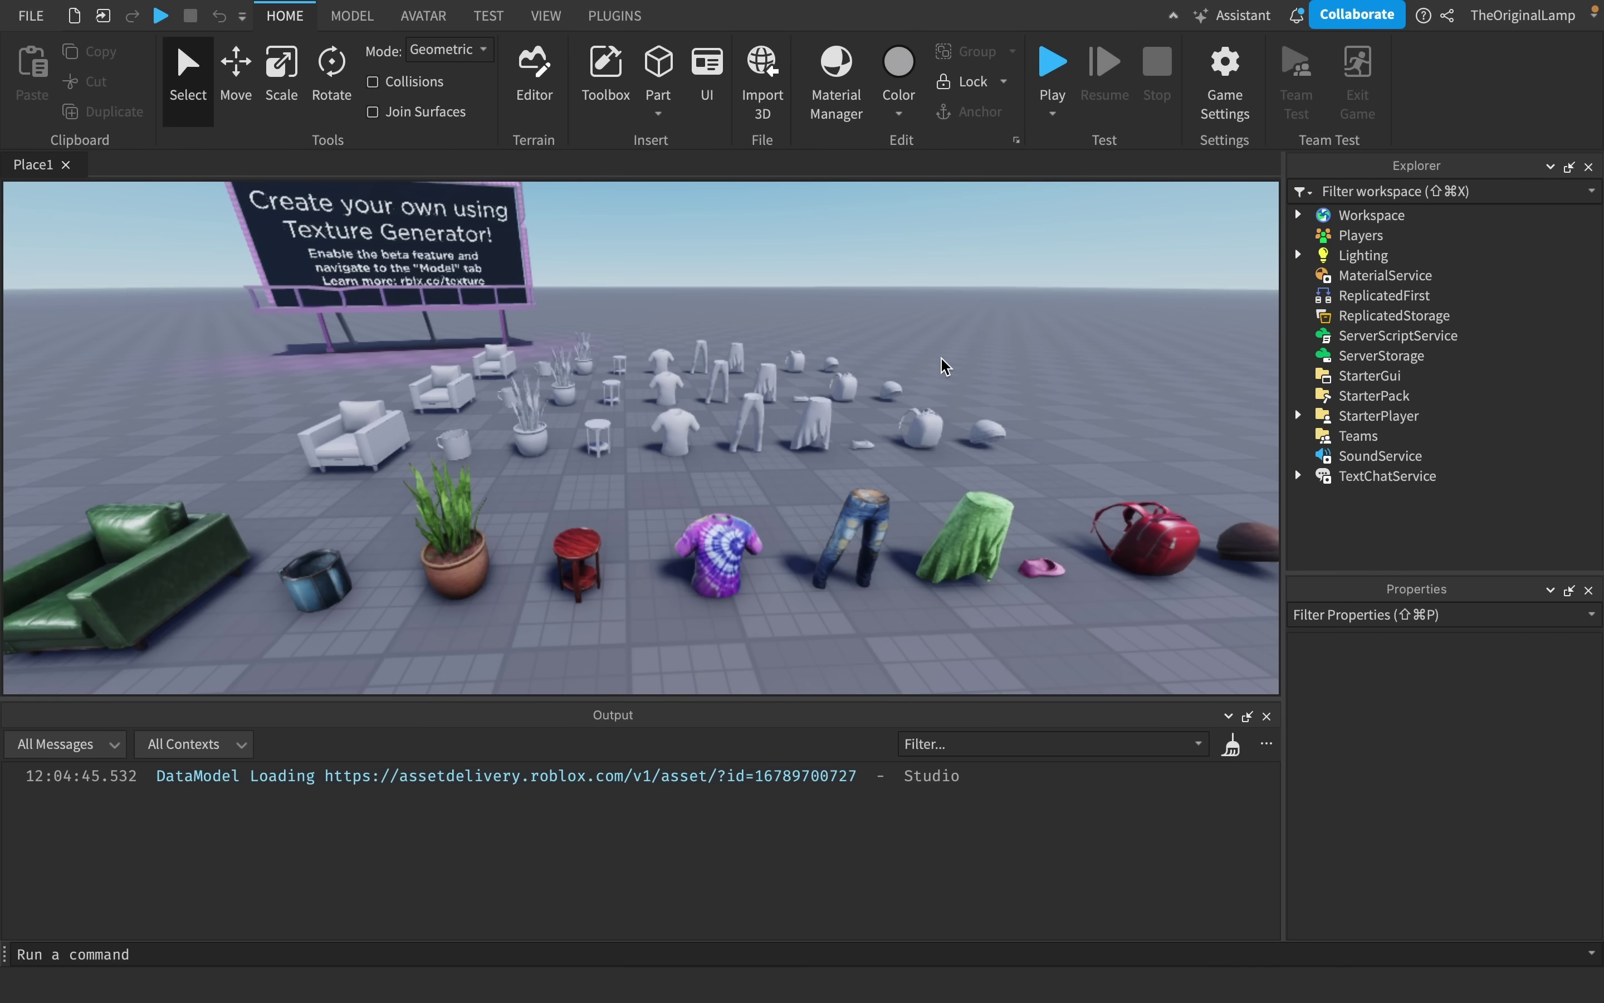
key(w)
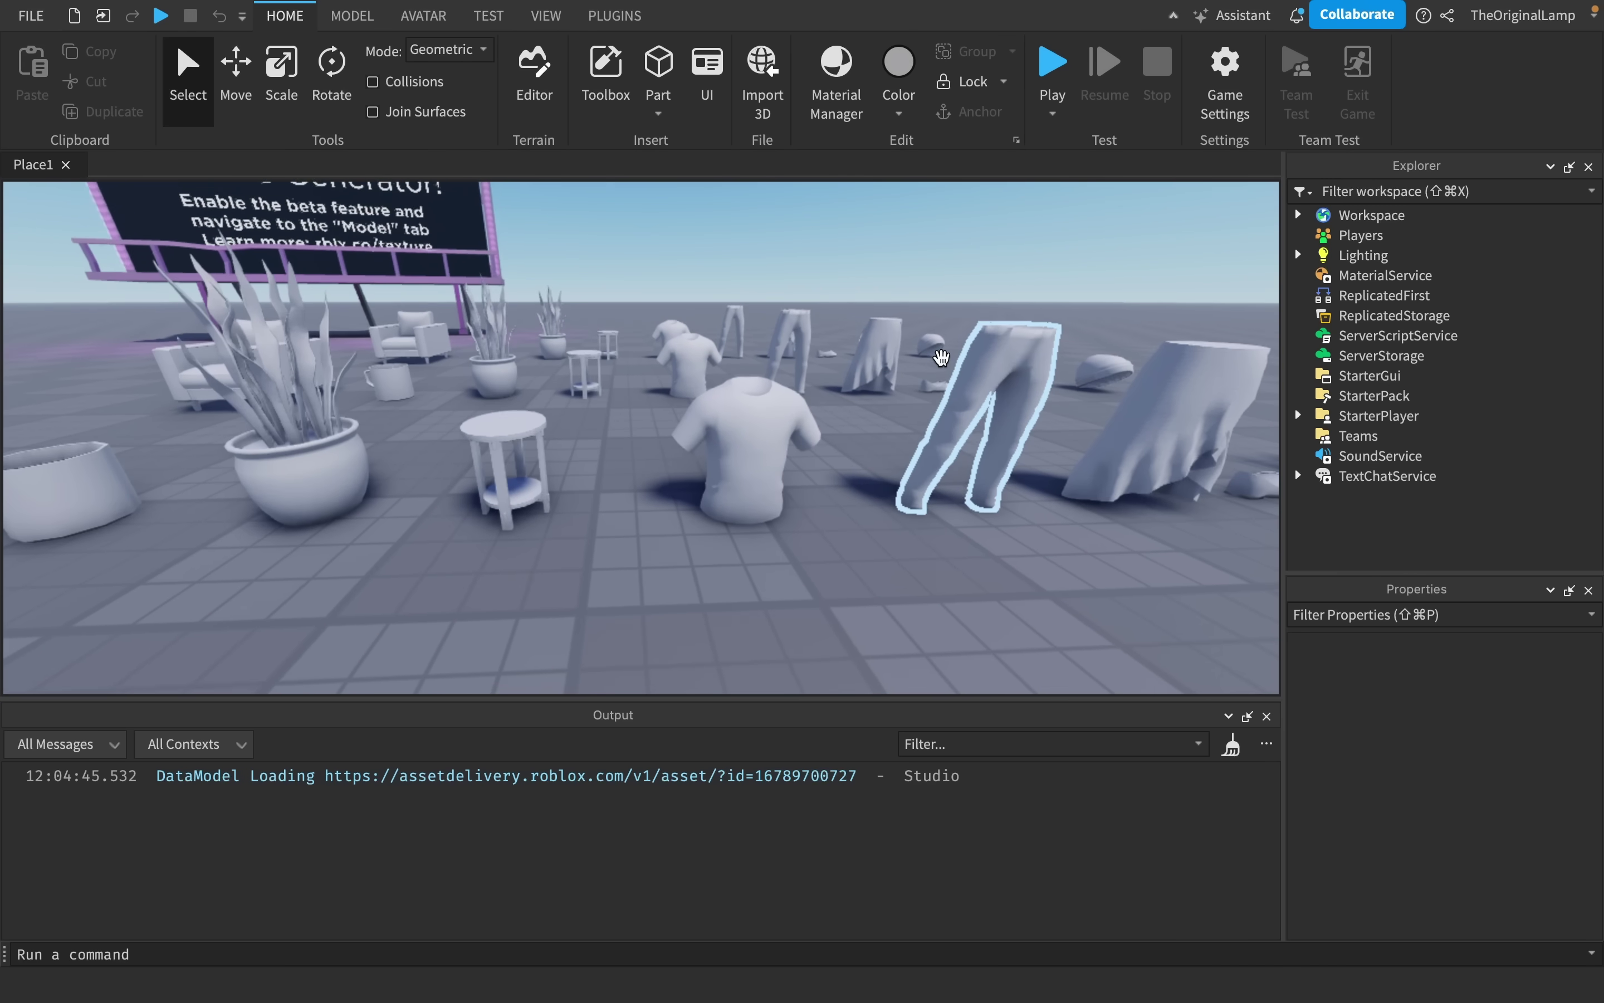
right_drag(942, 358, 942, 359)
key(s)
scroll(945, 366, up, 3)
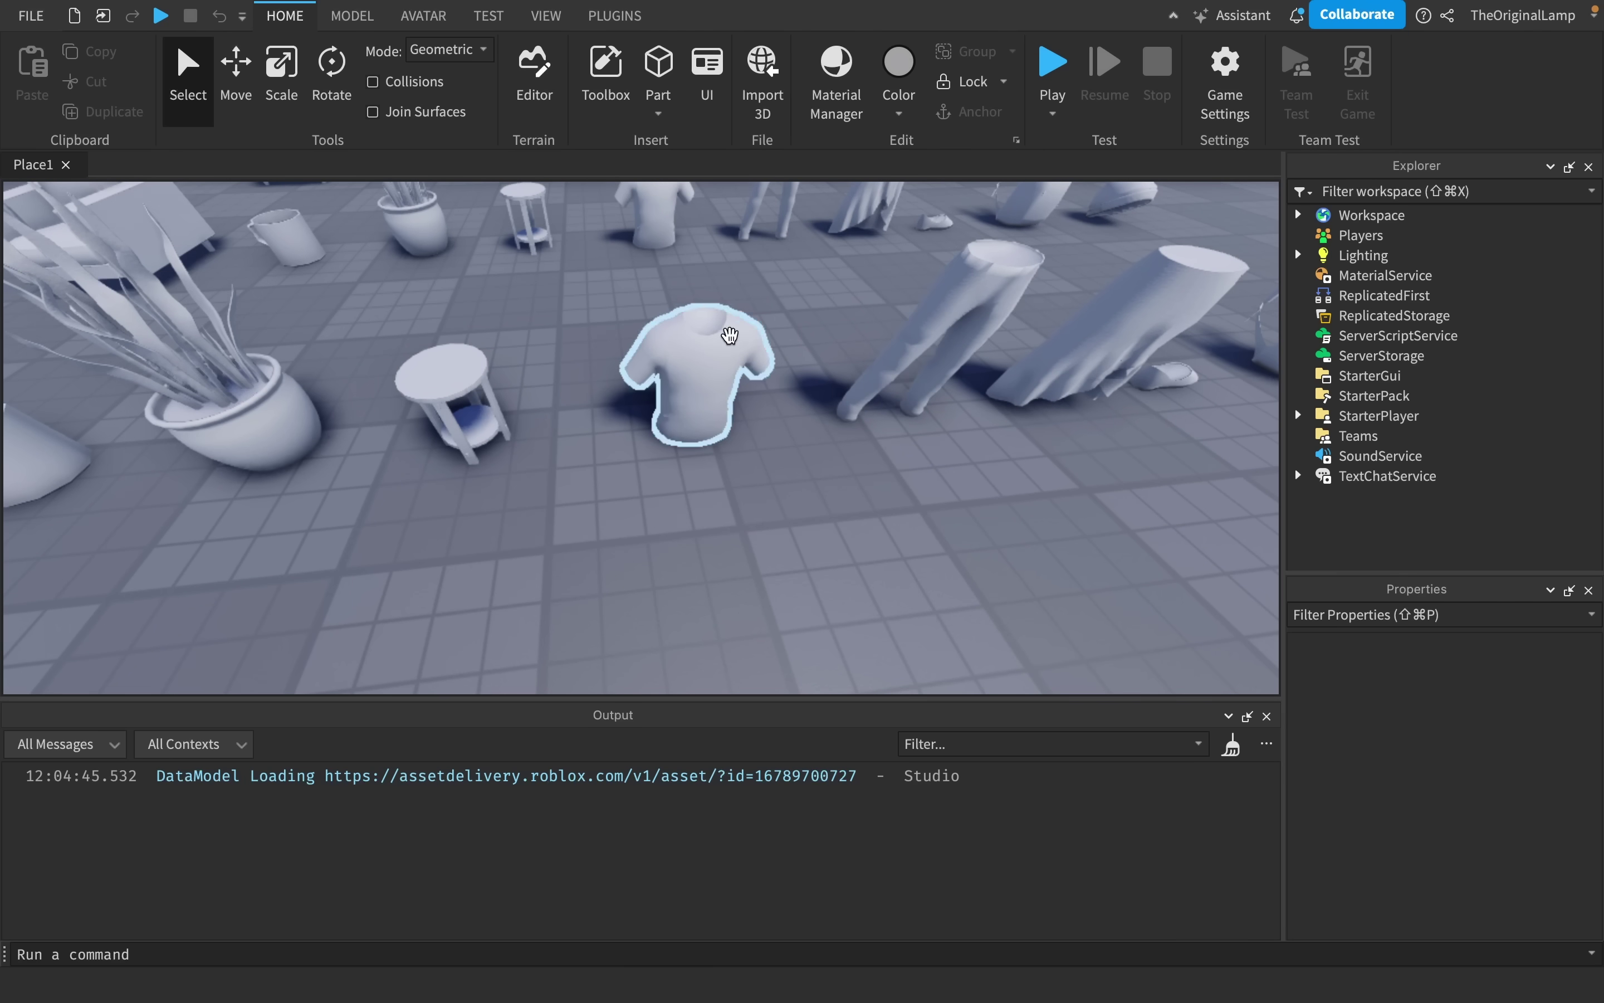
Open the Texture Generator for the blank T-shirt mesh and start its texture description
click(727, 333)
click(381, 25)
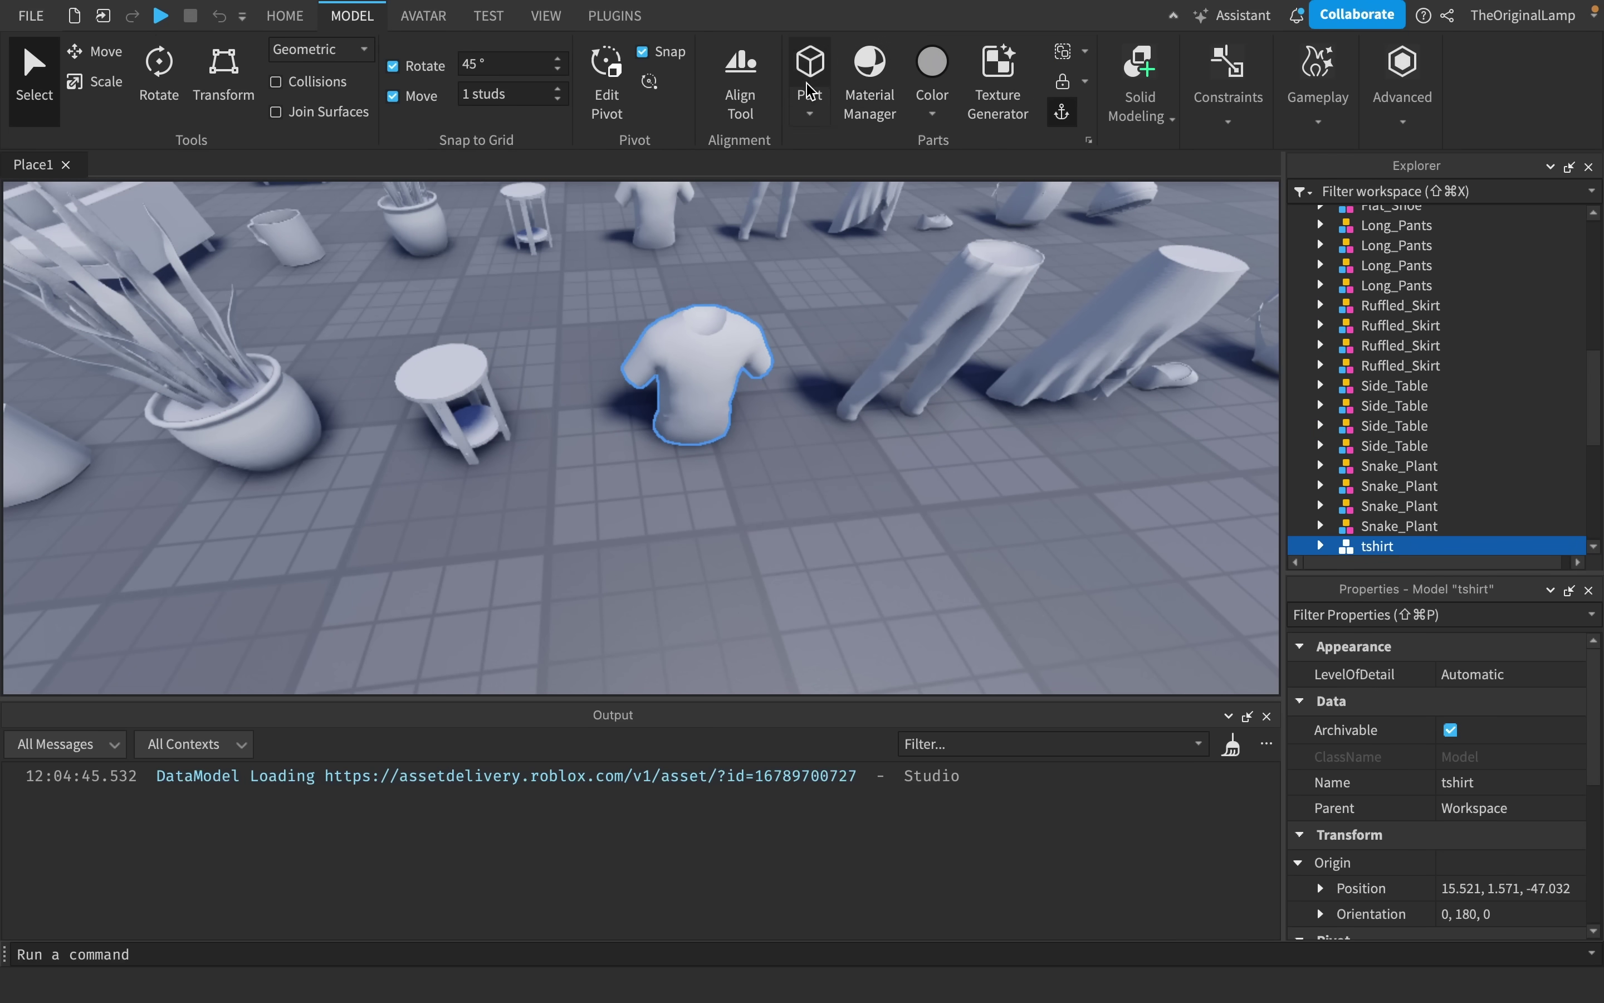
click(1030, 76)
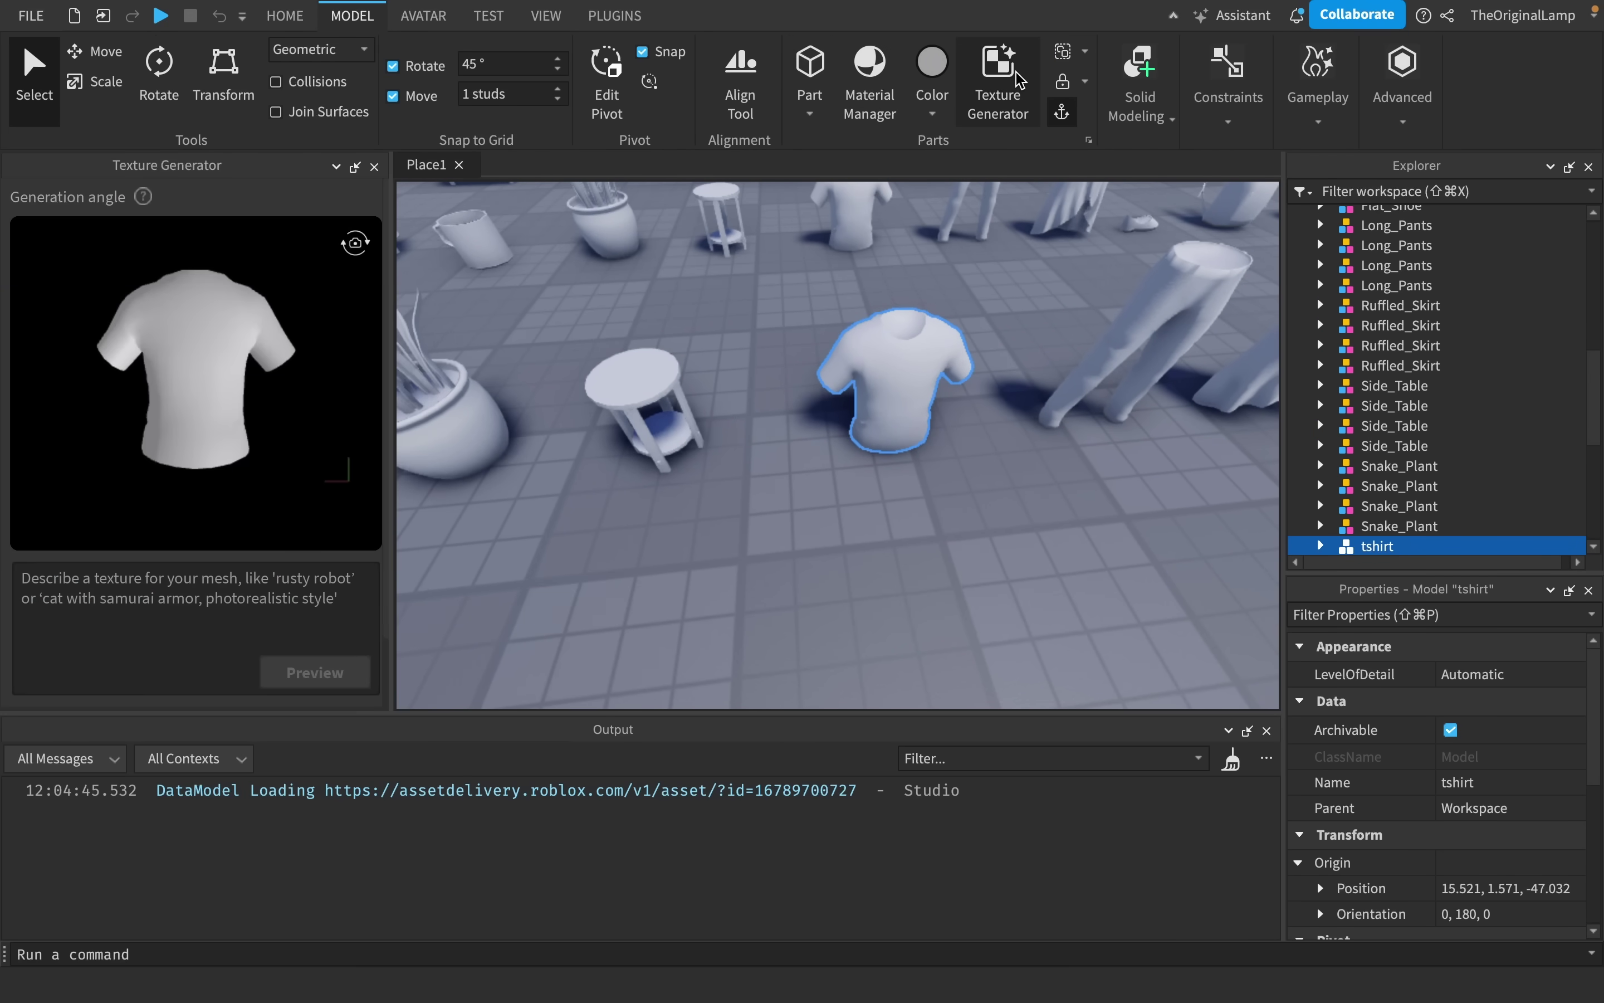
click(124, 596)
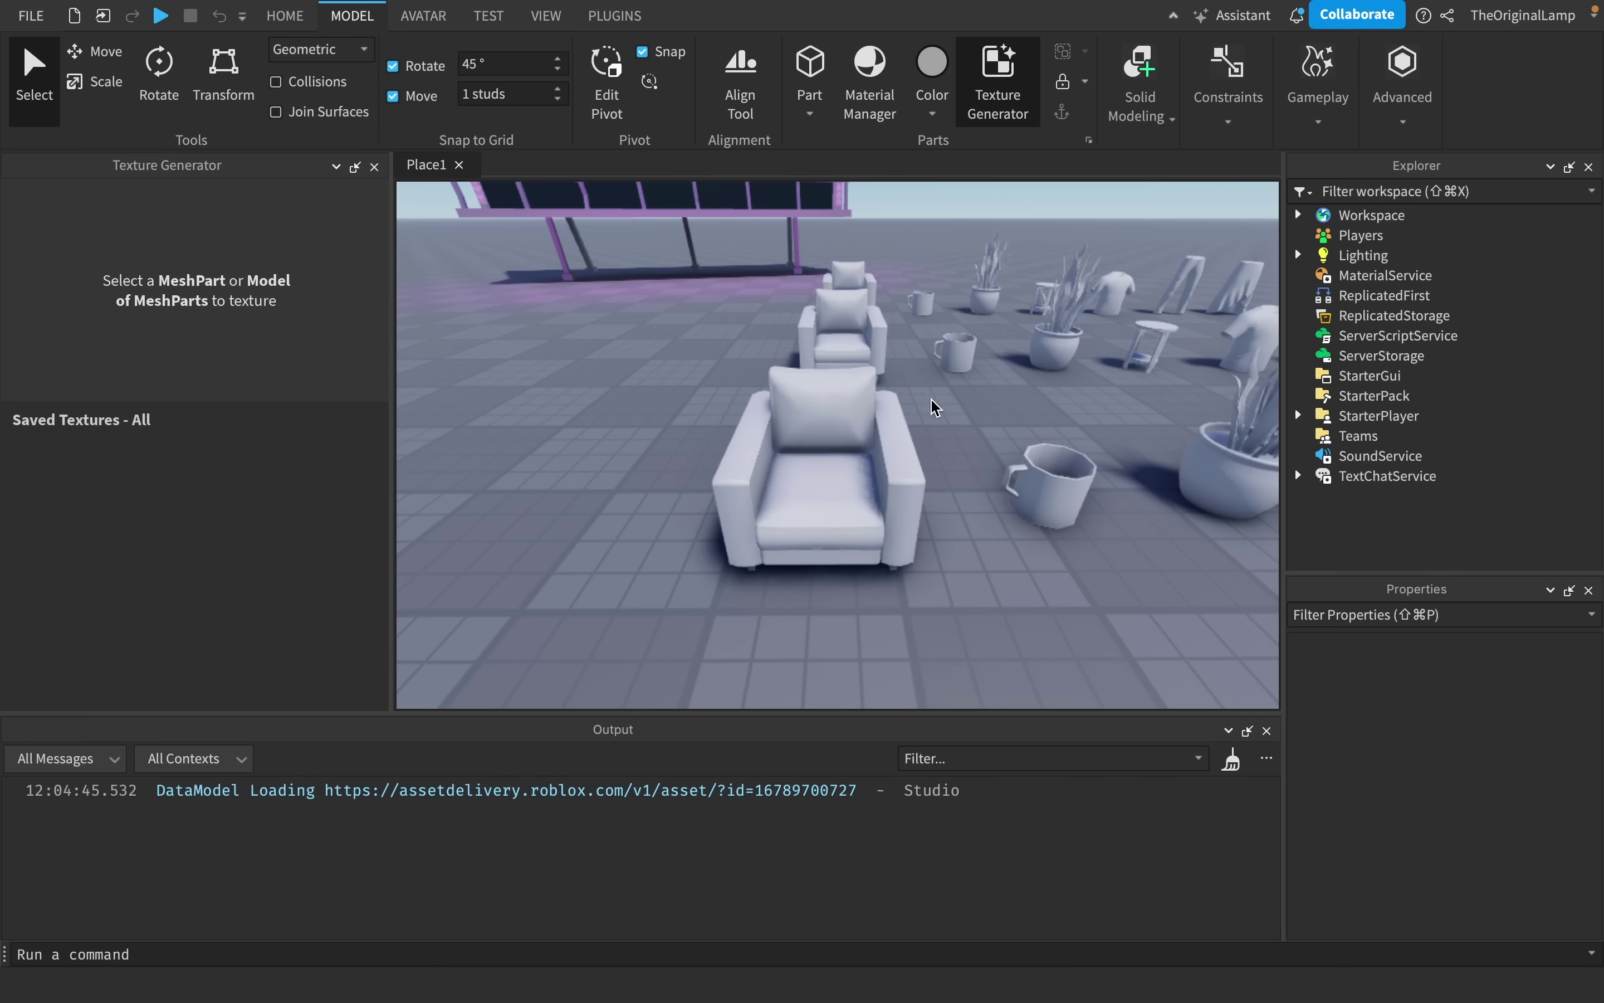
Load the nearest blank armchair into the Texture Generator, check the generation angle hint and rotate the angle towards the chair's front
click(836, 452)
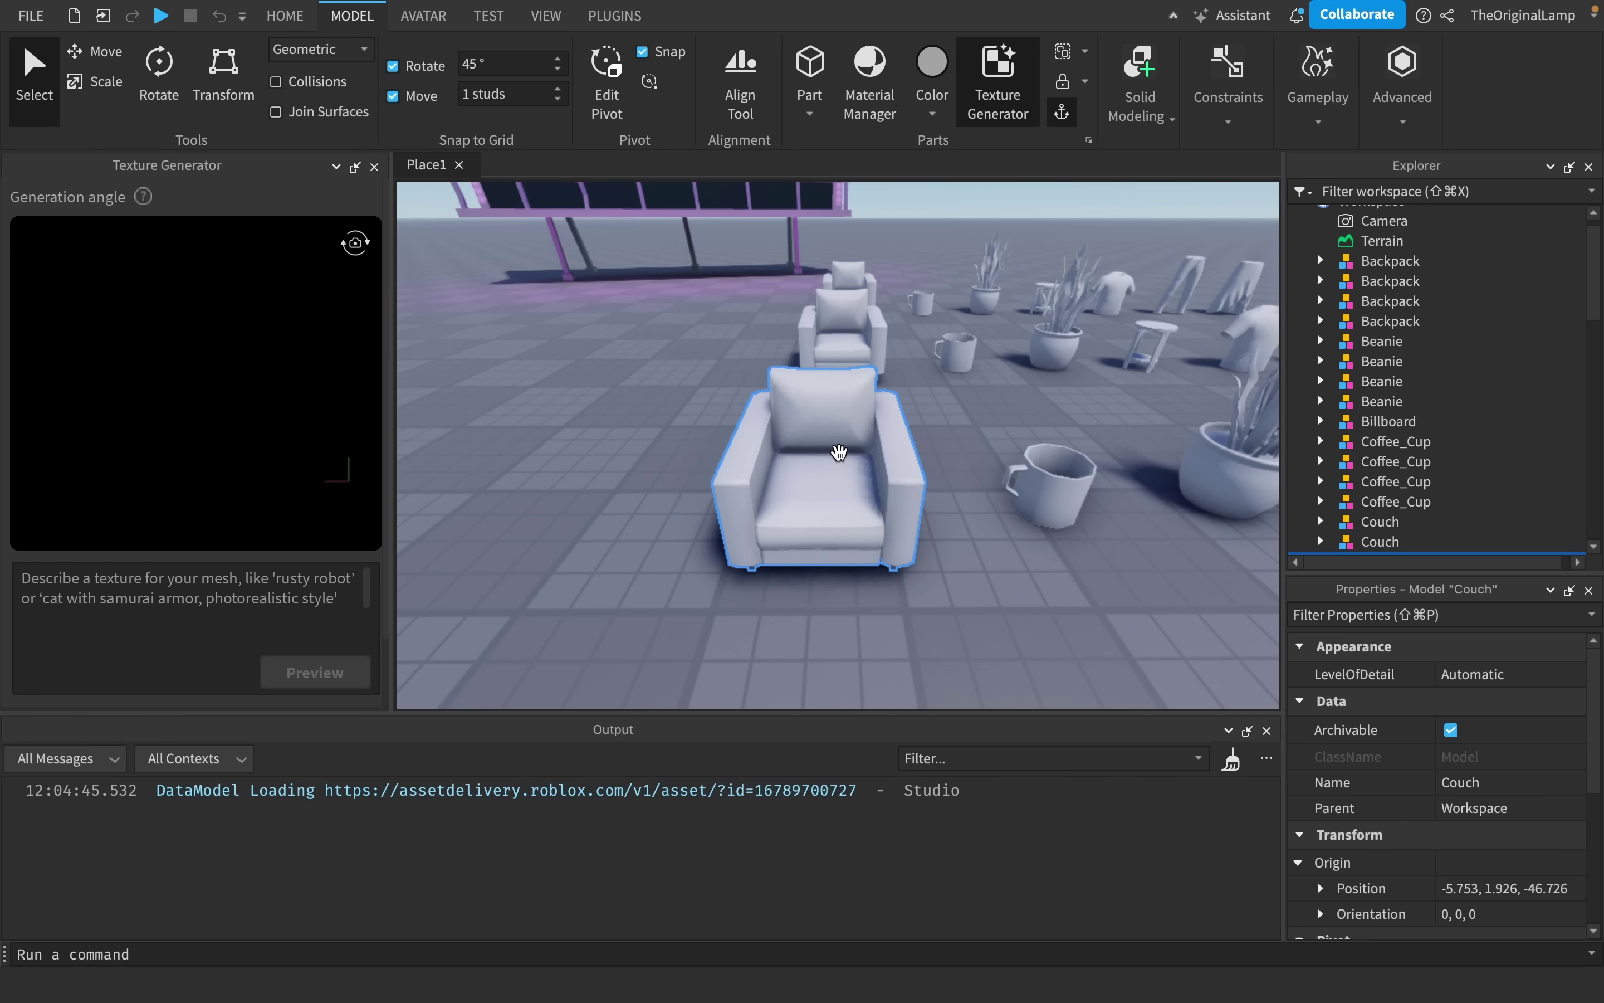
drag(188, 307, 89, 360)
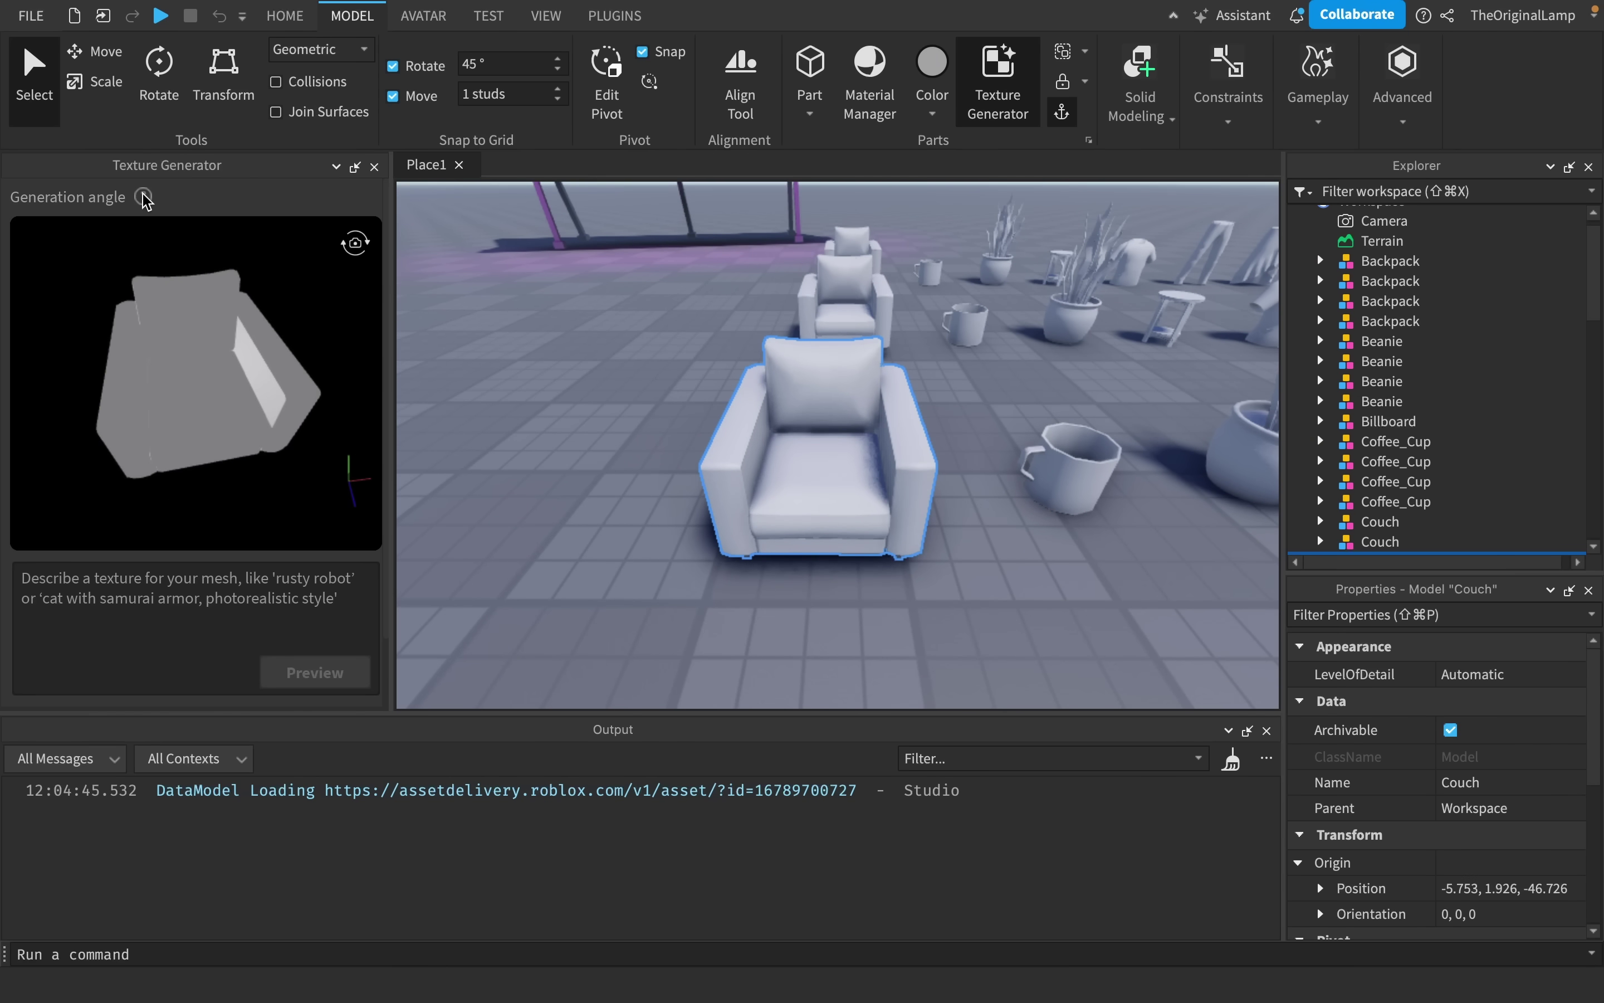
mouse_move(146, 199)
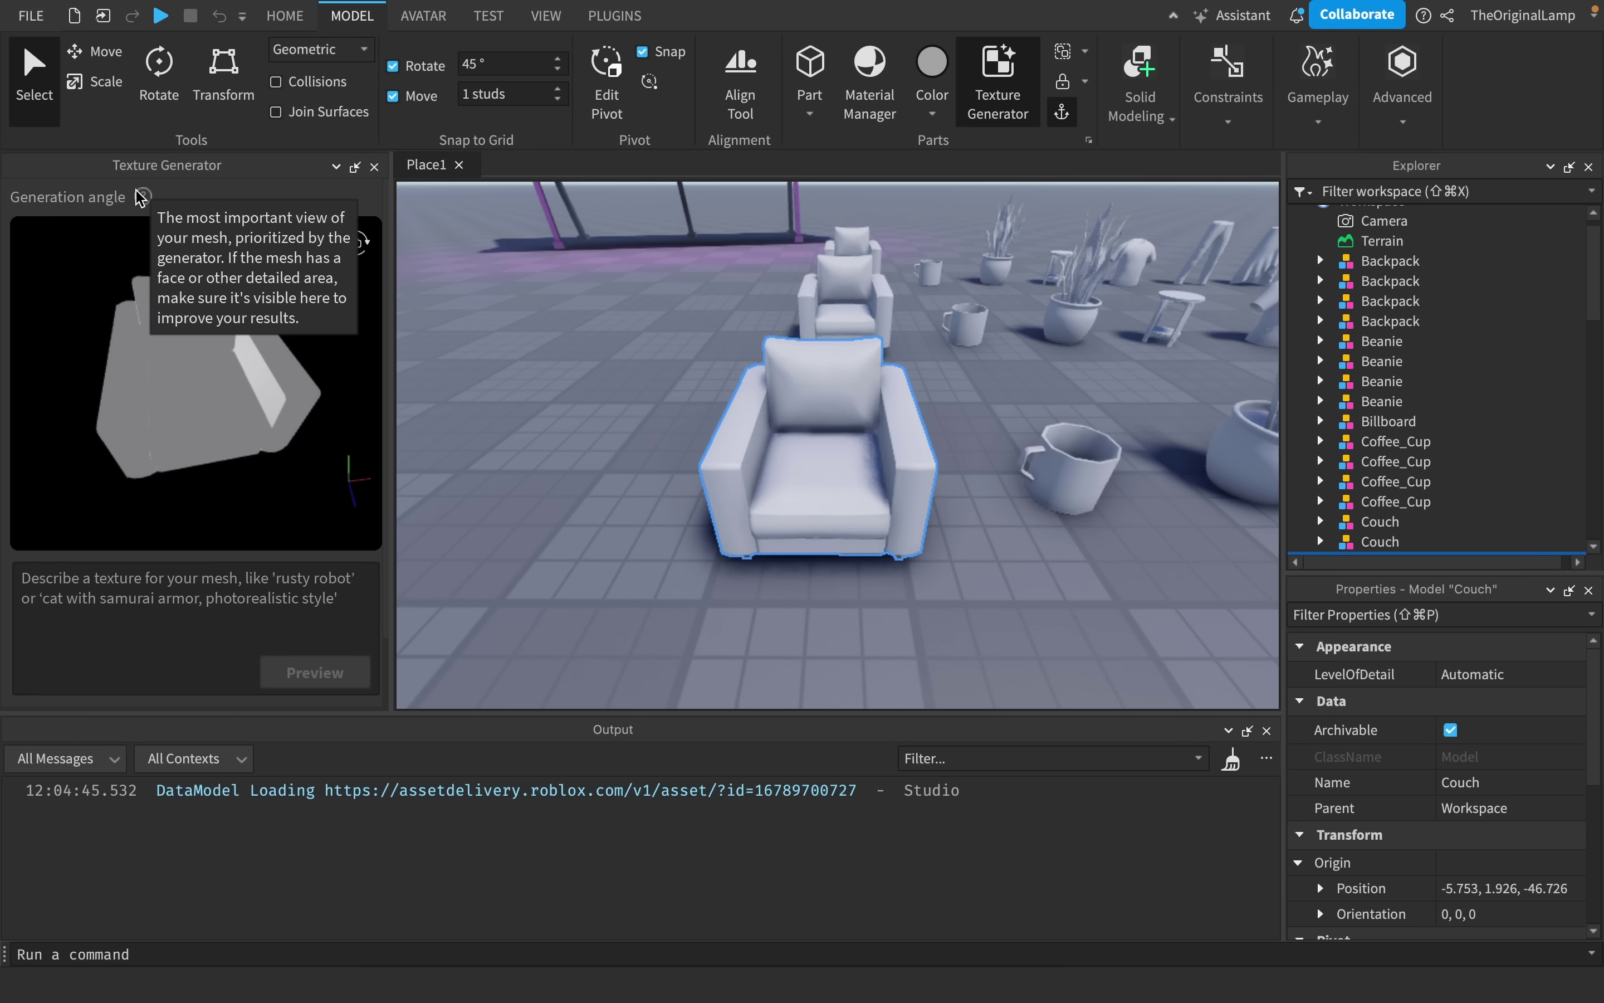
drag(215, 350, 110, 310)
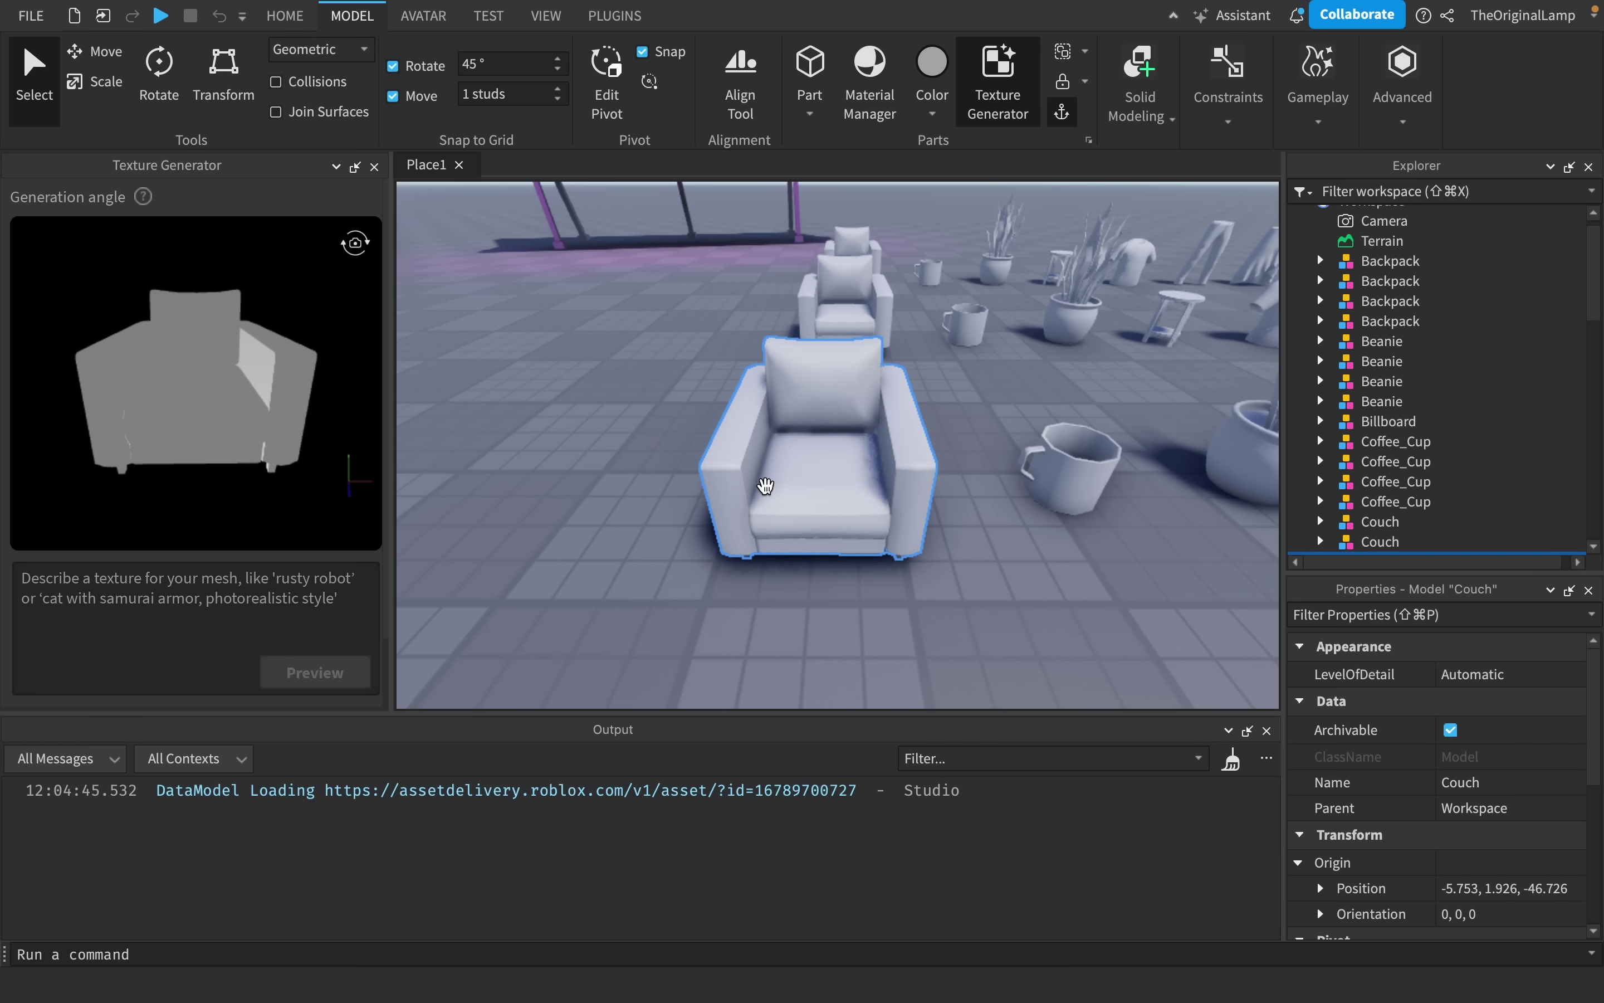
scroll(763, 490, up, 5)
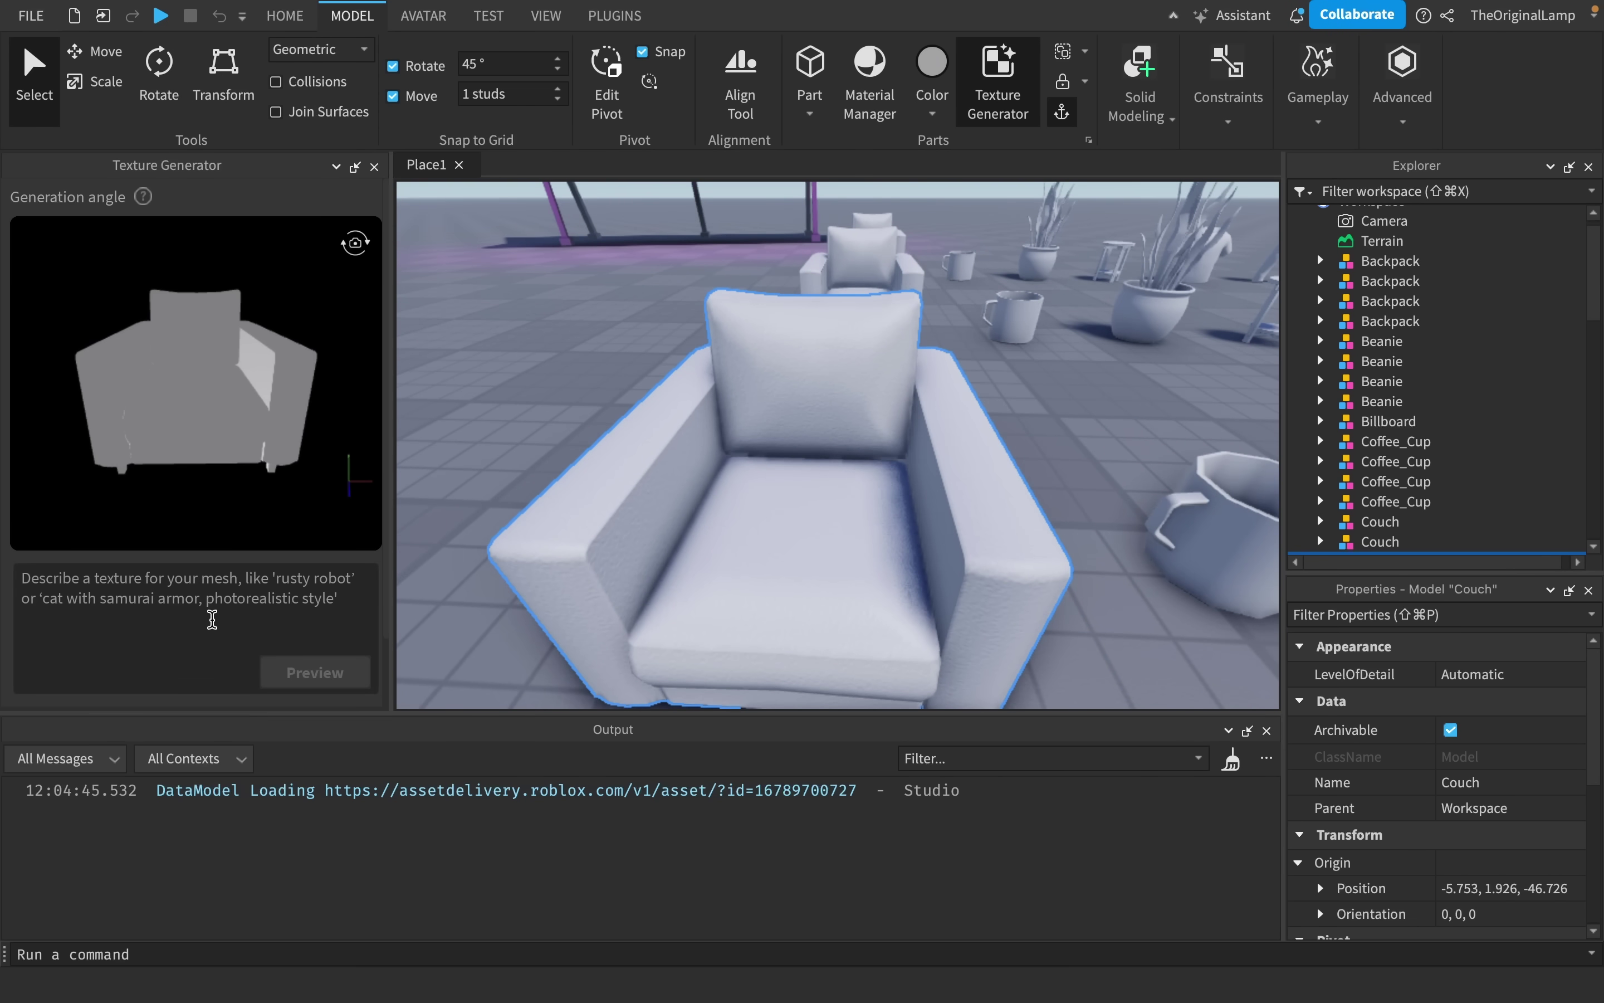
Generate a texture preview for the armchair from the prompt "a blue chair that has droplets of water around it"
click(216, 611)
right_drag(840, 454, 841, 454)
key(s)
key(w)
key(f)
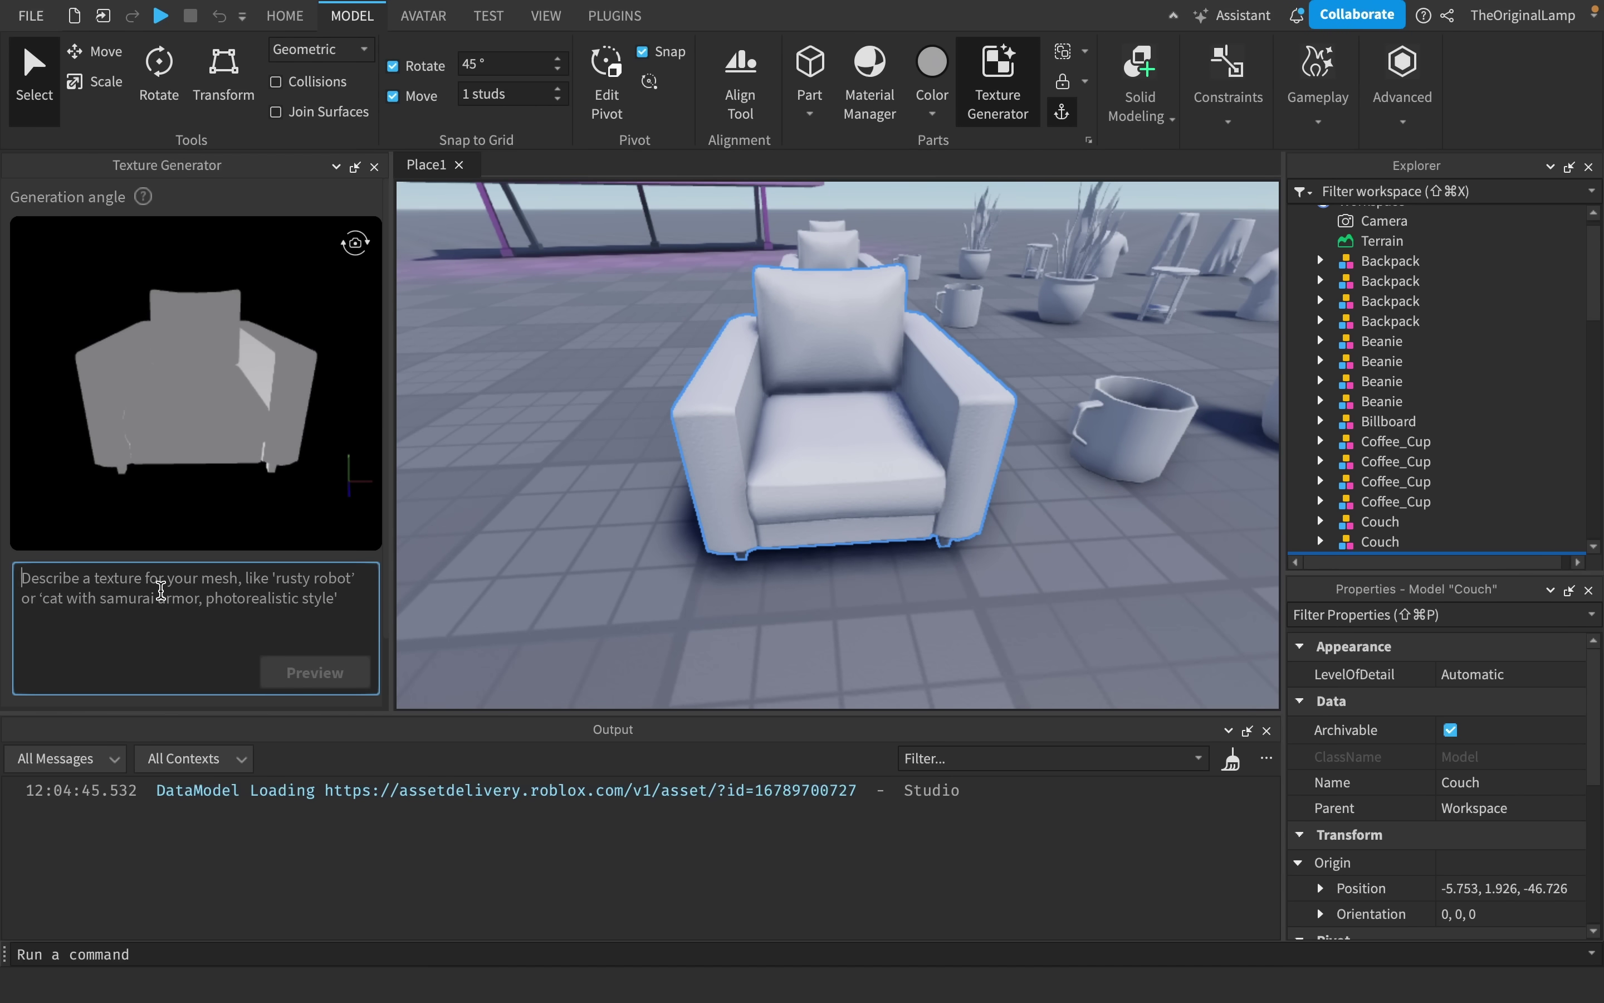
click(159, 588)
text(a blue chair t)
click(32, 587)
text(blue)
click(160, 585)
text(hat has droplets of water arou)
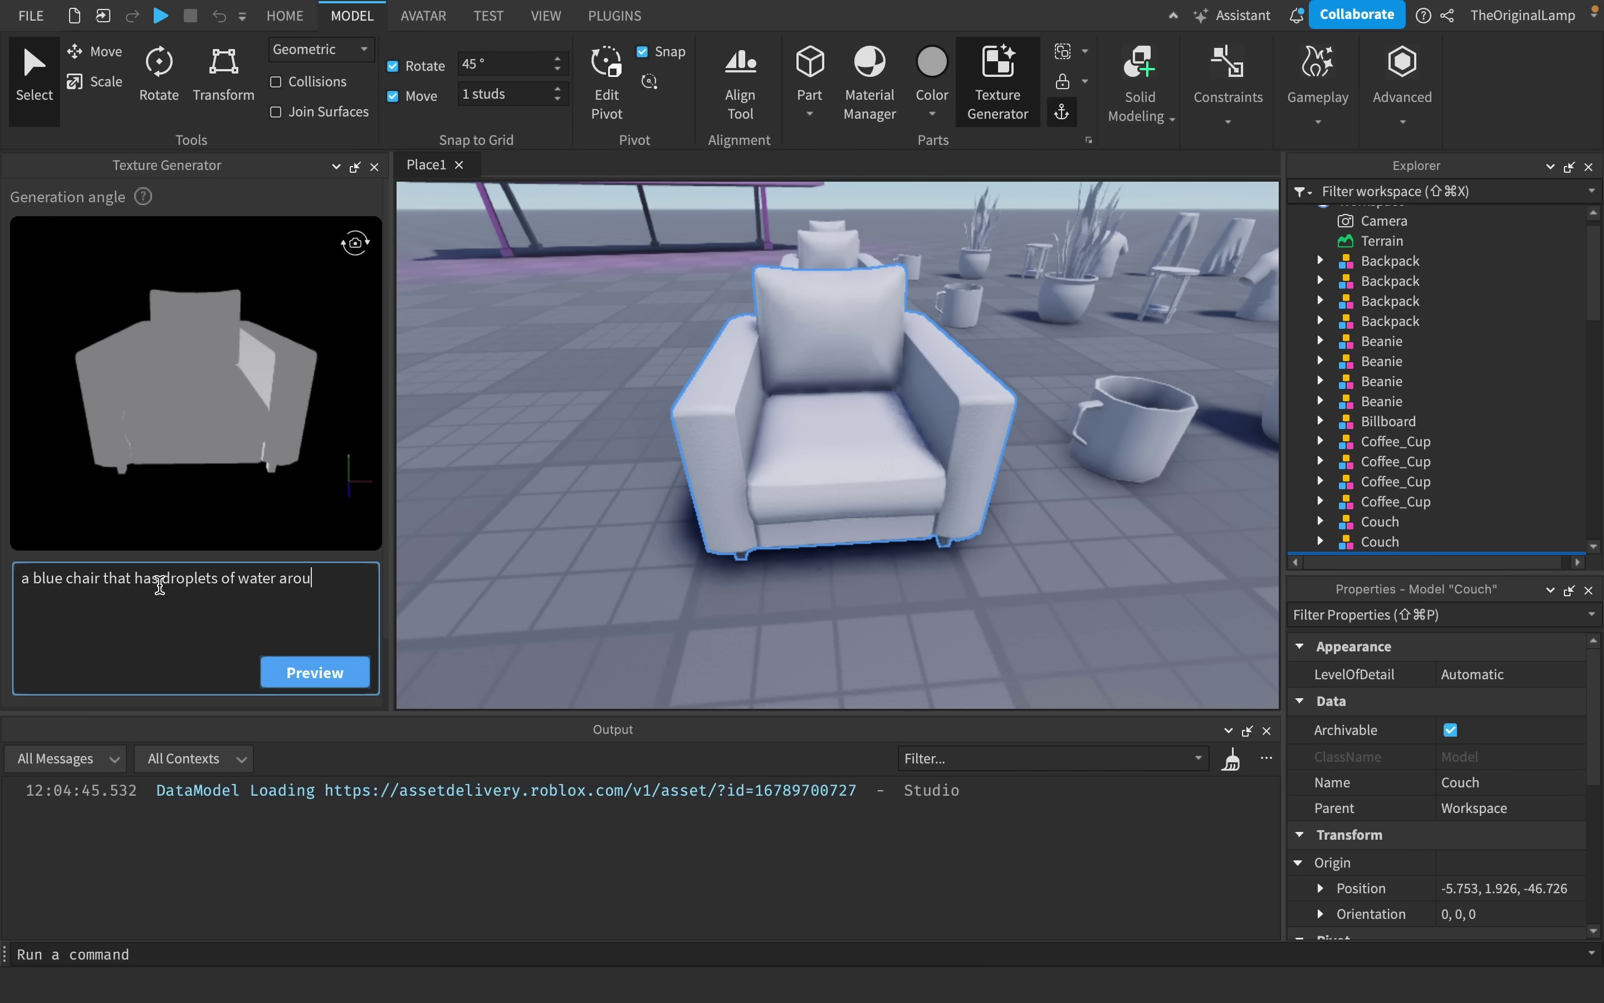
text(it)
click(338, 672)
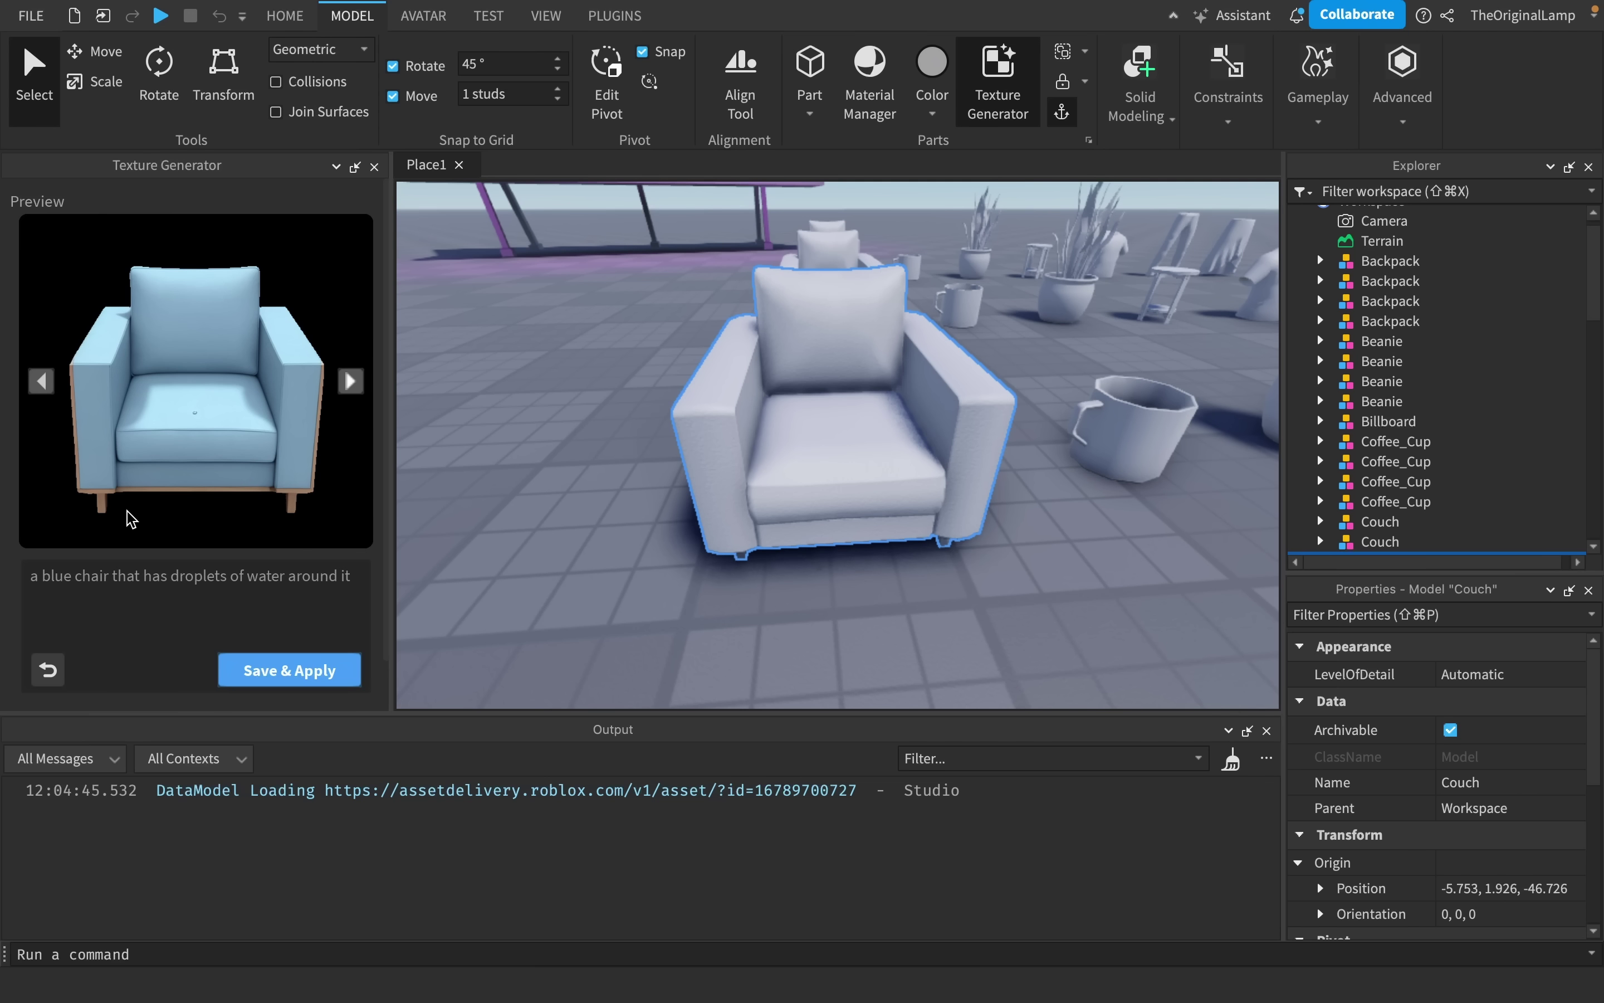
Cycle through the preview angles to examine the blue armchair texture from all sides
click(352, 382)
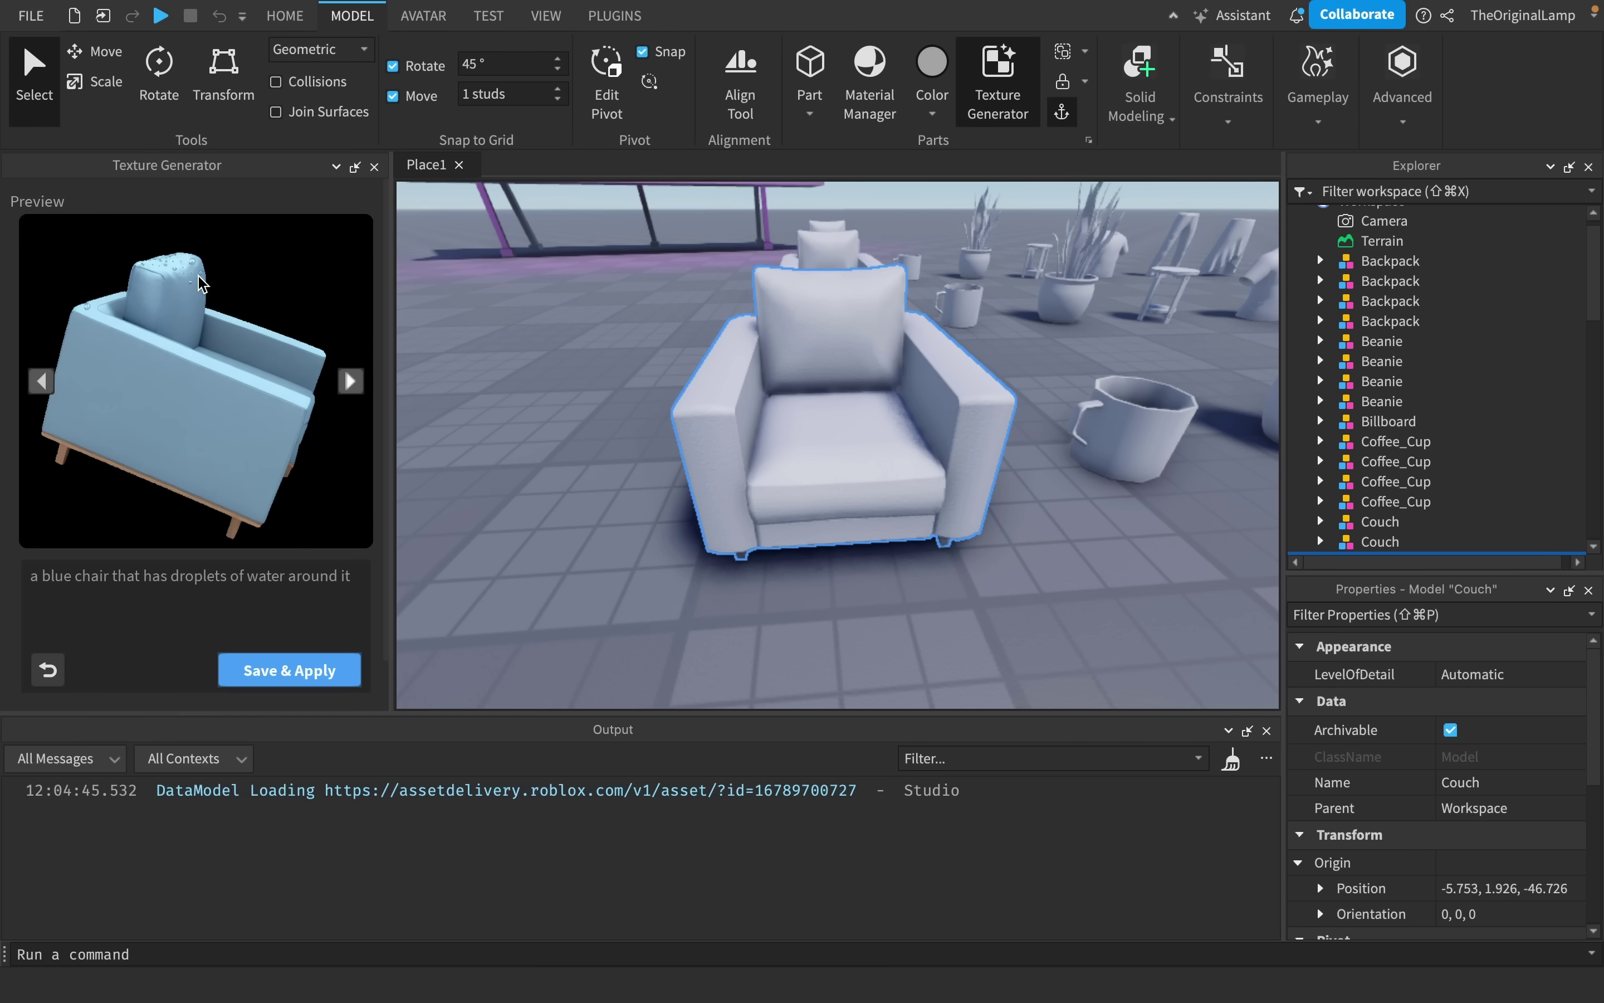
click(352, 381)
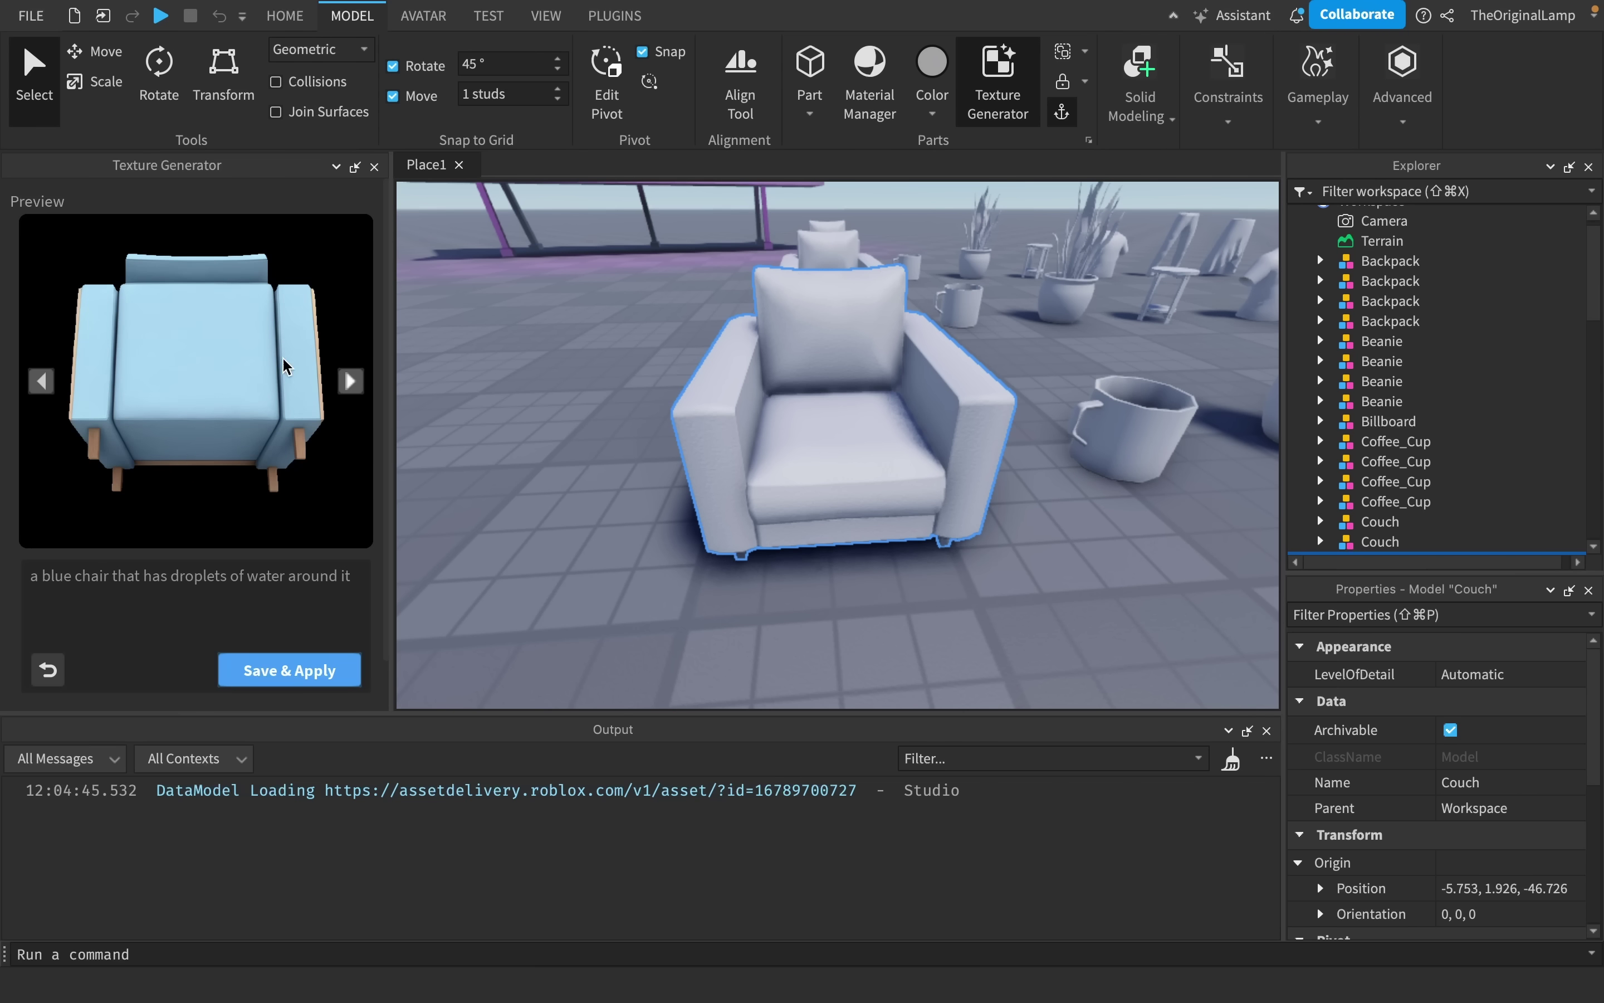
click(352, 381)
click(351, 382)
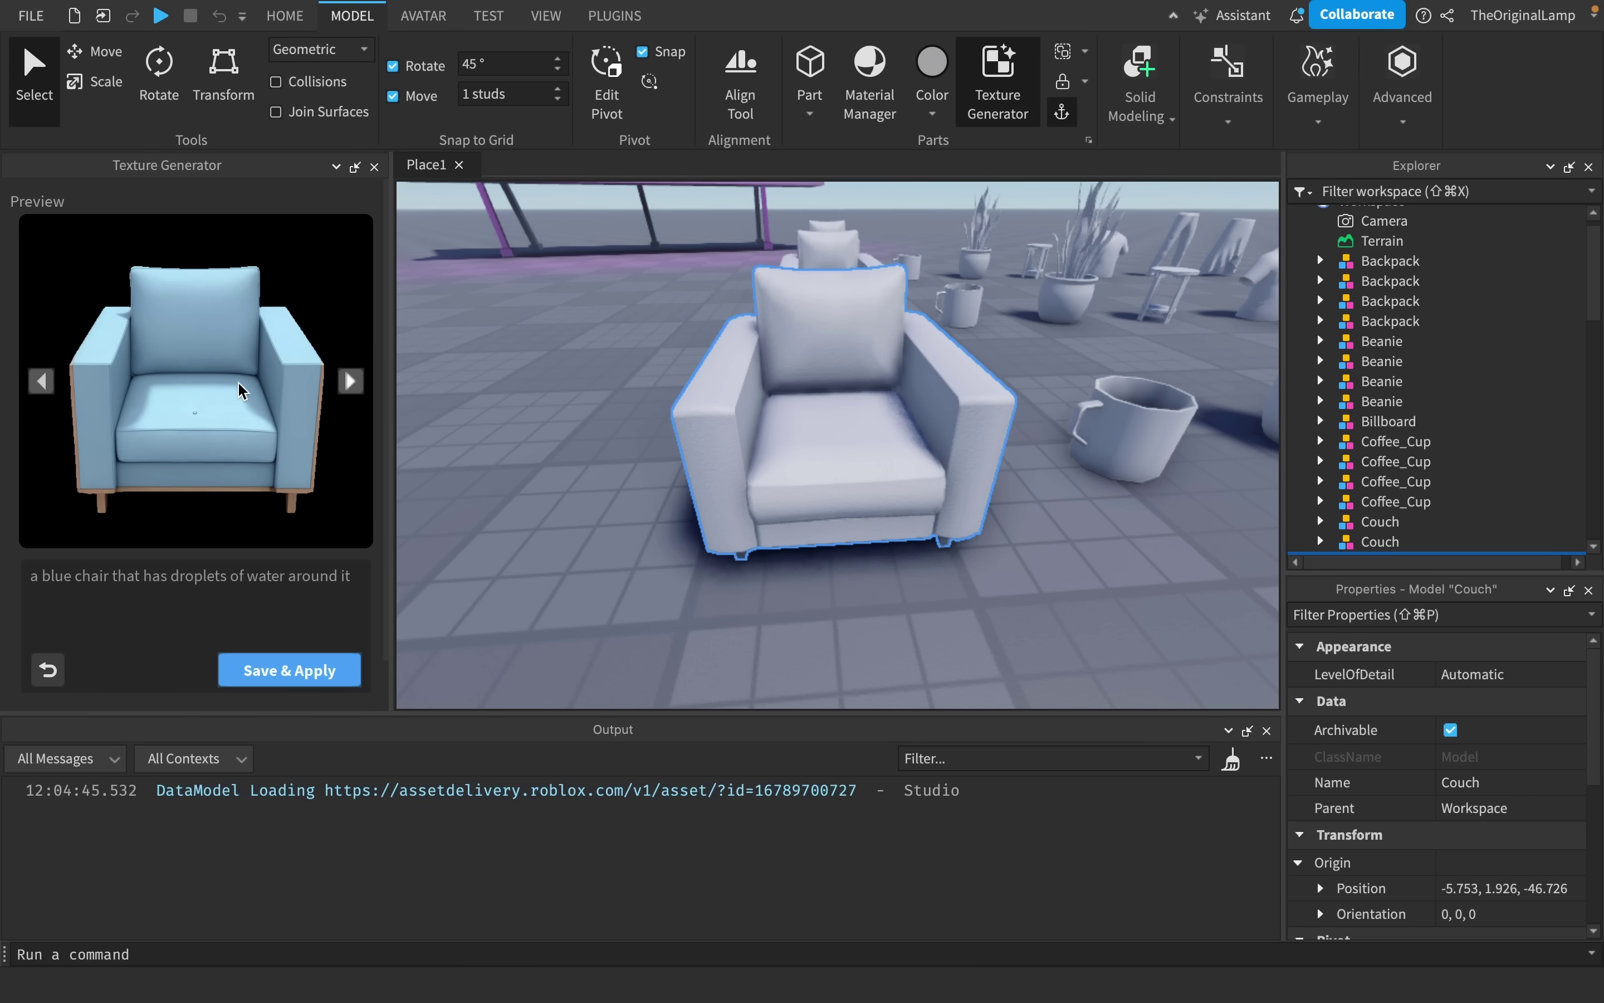
click(352, 381)
click(352, 381)
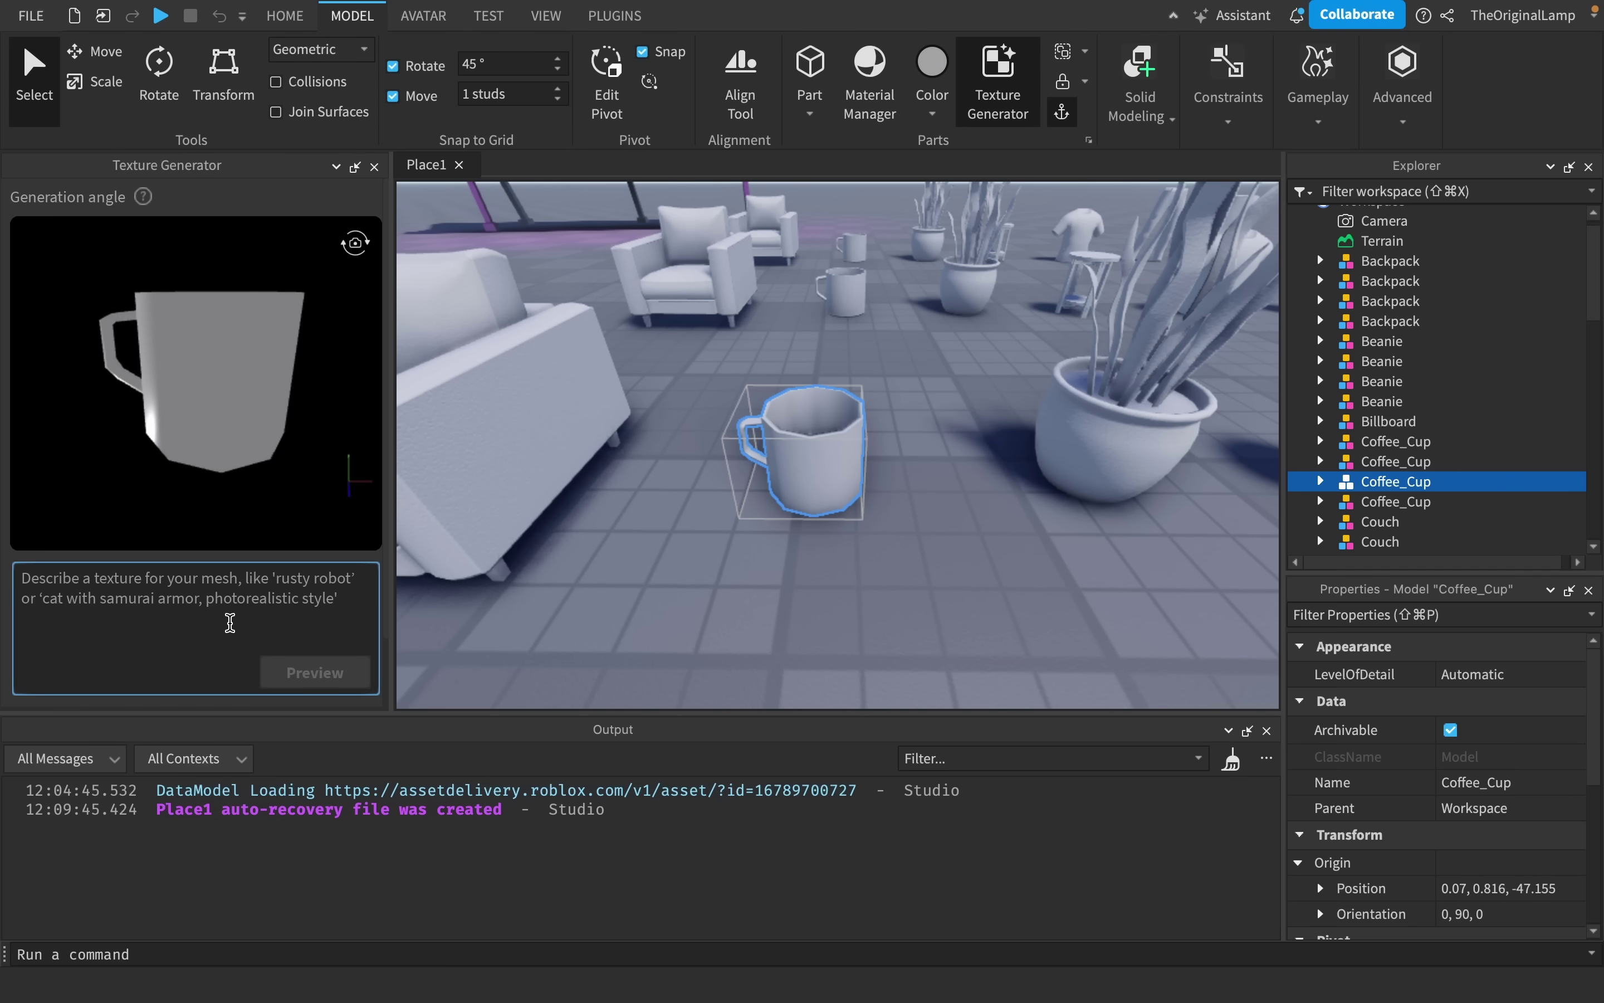
Generate a texture preview for the coffee cup from the prompt "a black metal coffee cup with red lasers on the sides"
text(a)
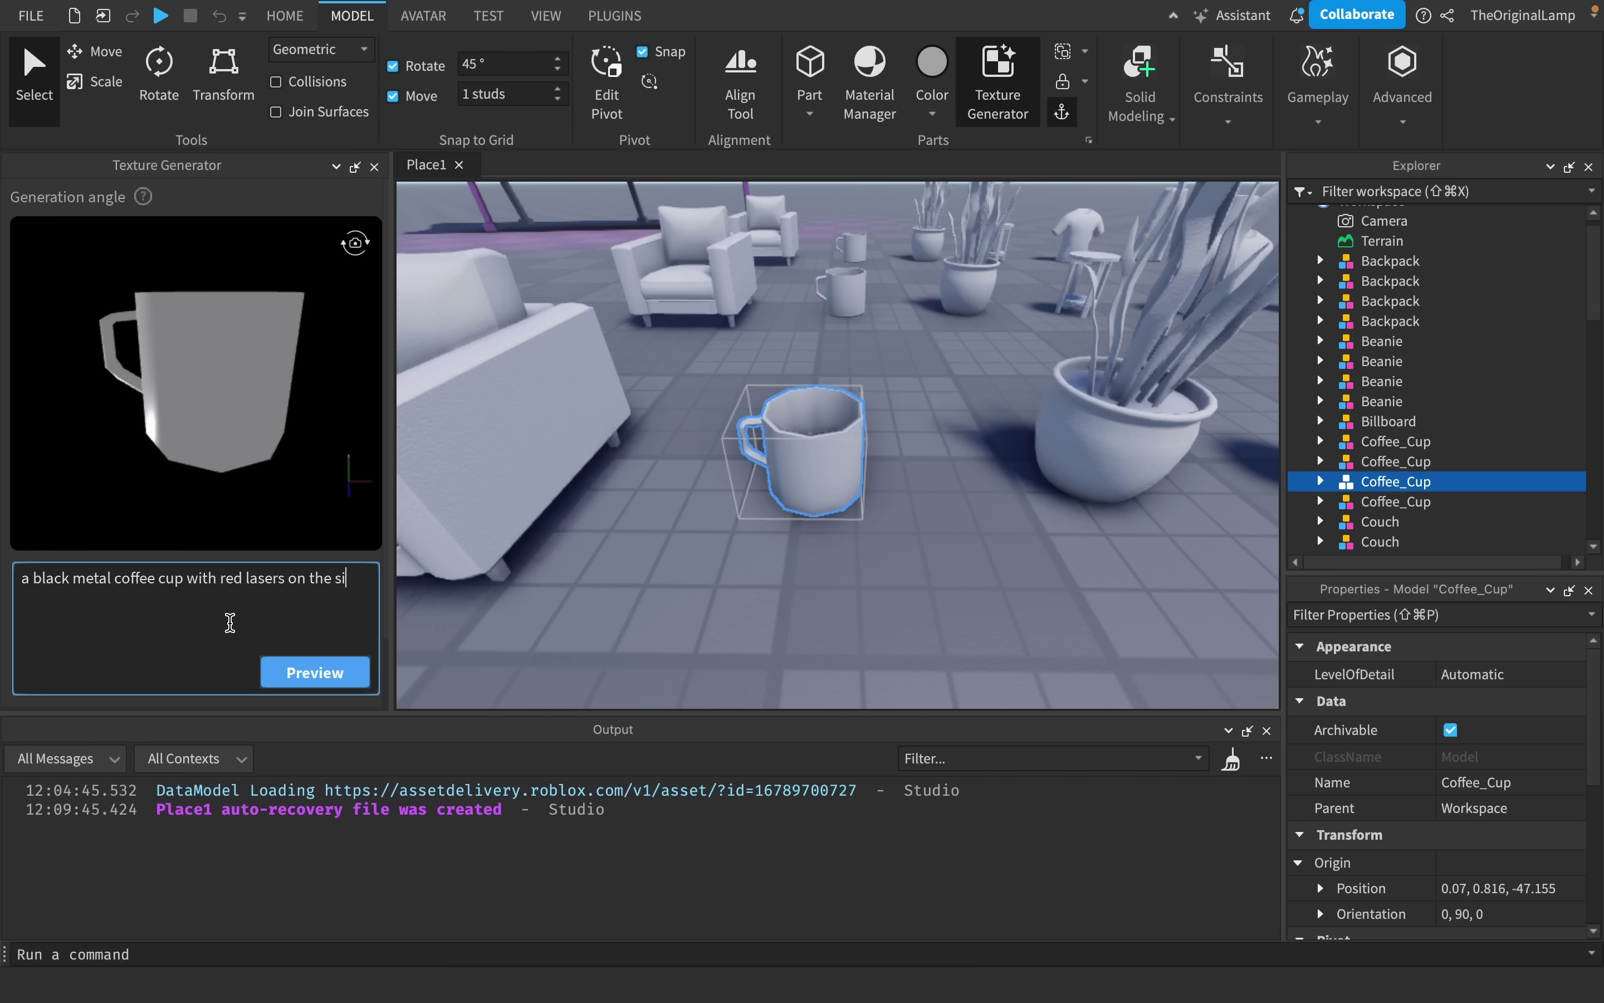
text(des)
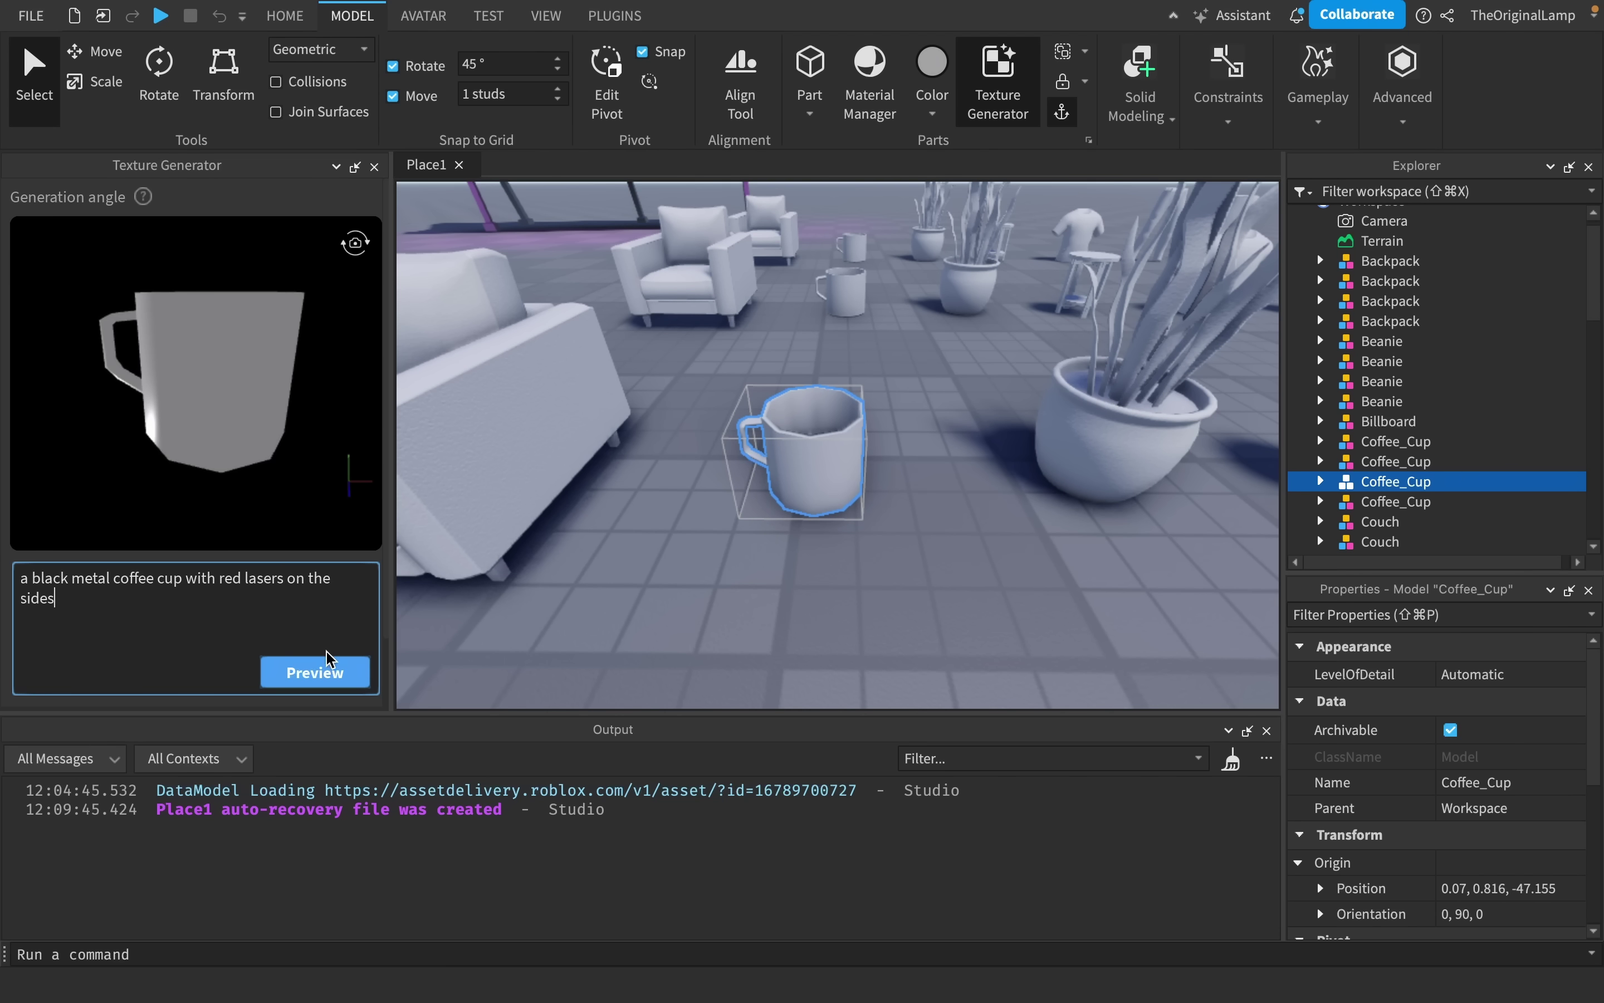
click(325, 669)
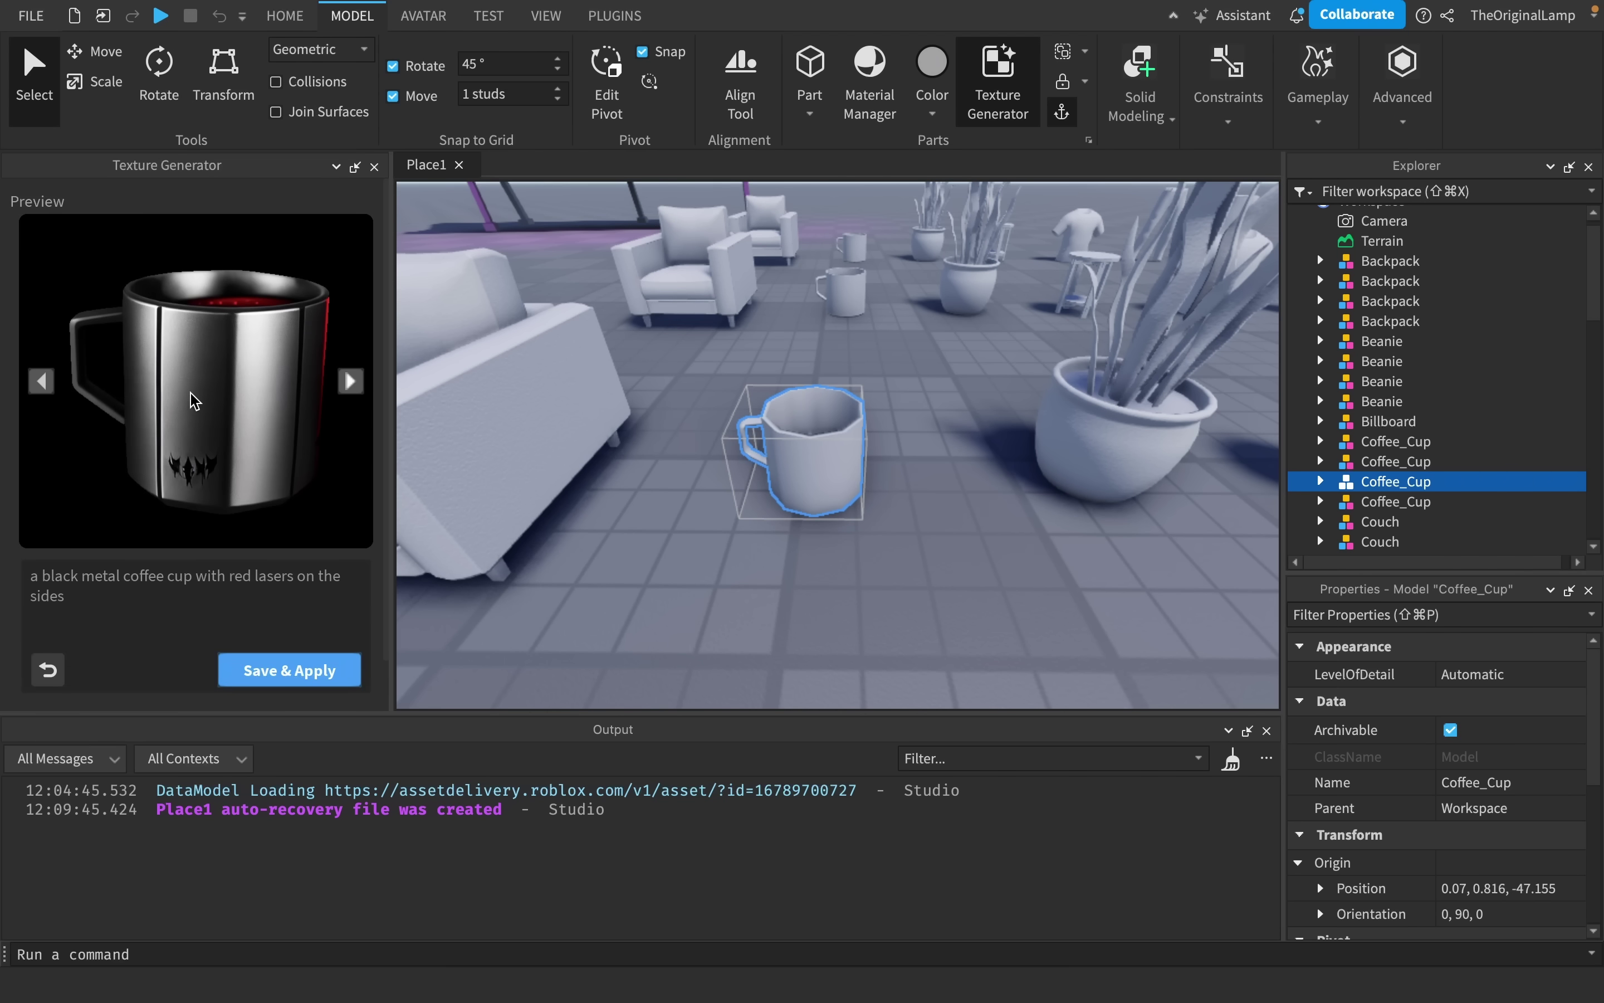
Review the coffee cup texture from every preview angle, and save and apply it to the mesh
click(362, 383)
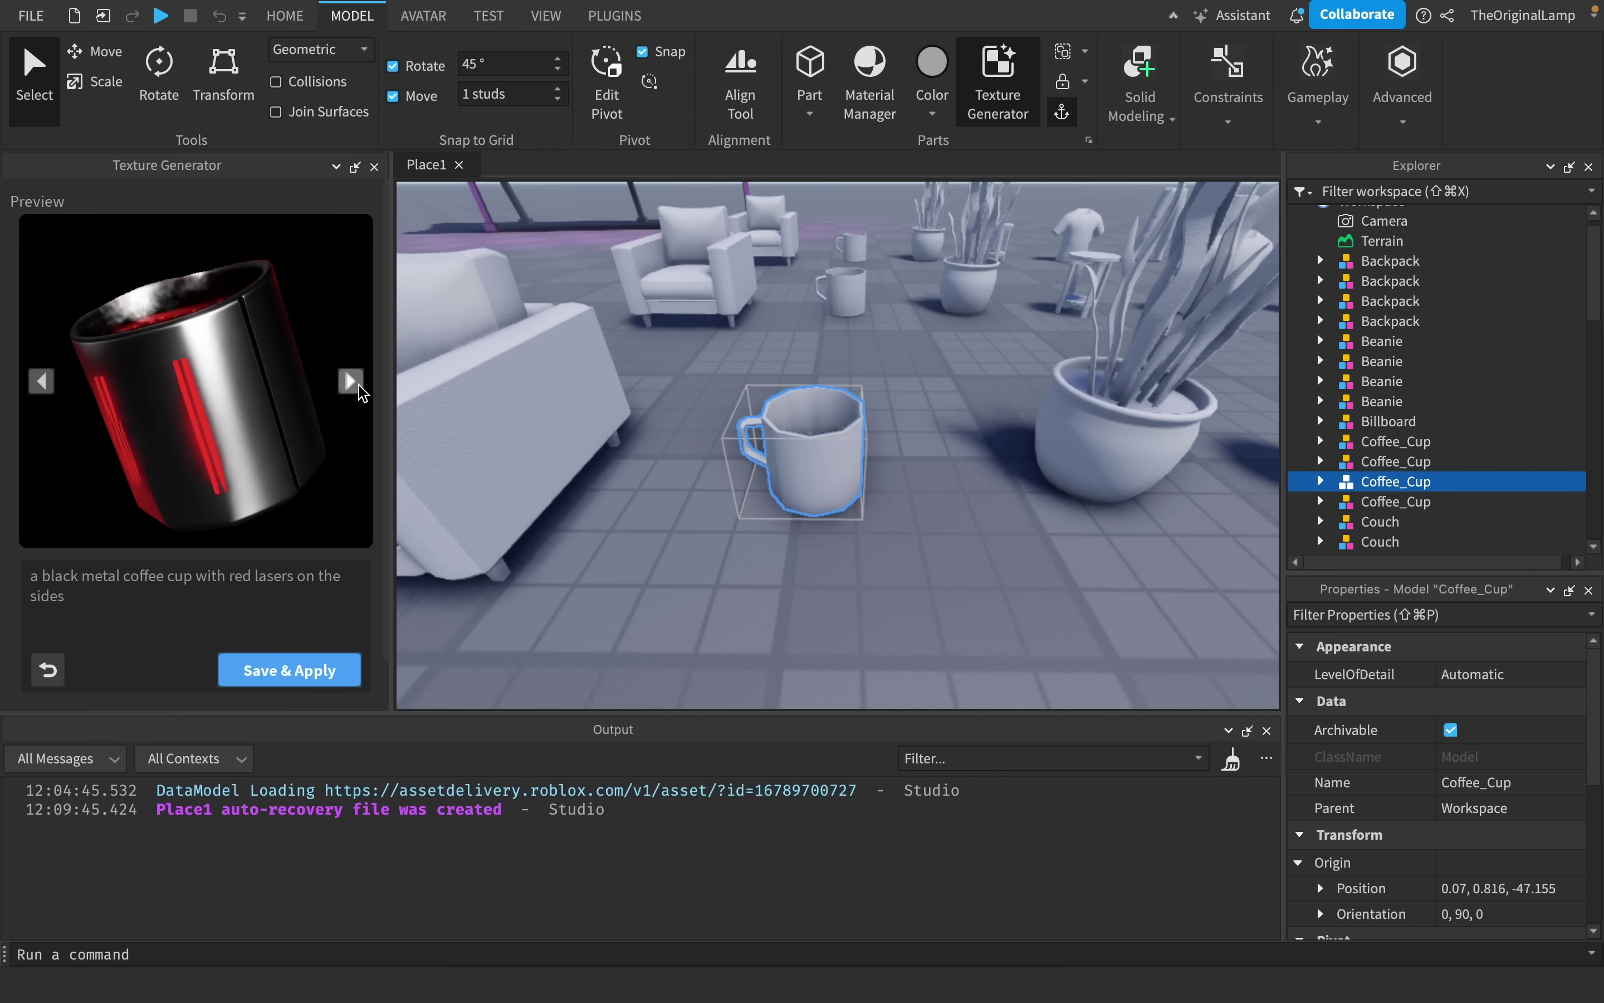
click(362, 383)
click(358, 383)
click(353, 383)
click(352, 381)
click(352, 380)
click(351, 383)
click(352, 383)
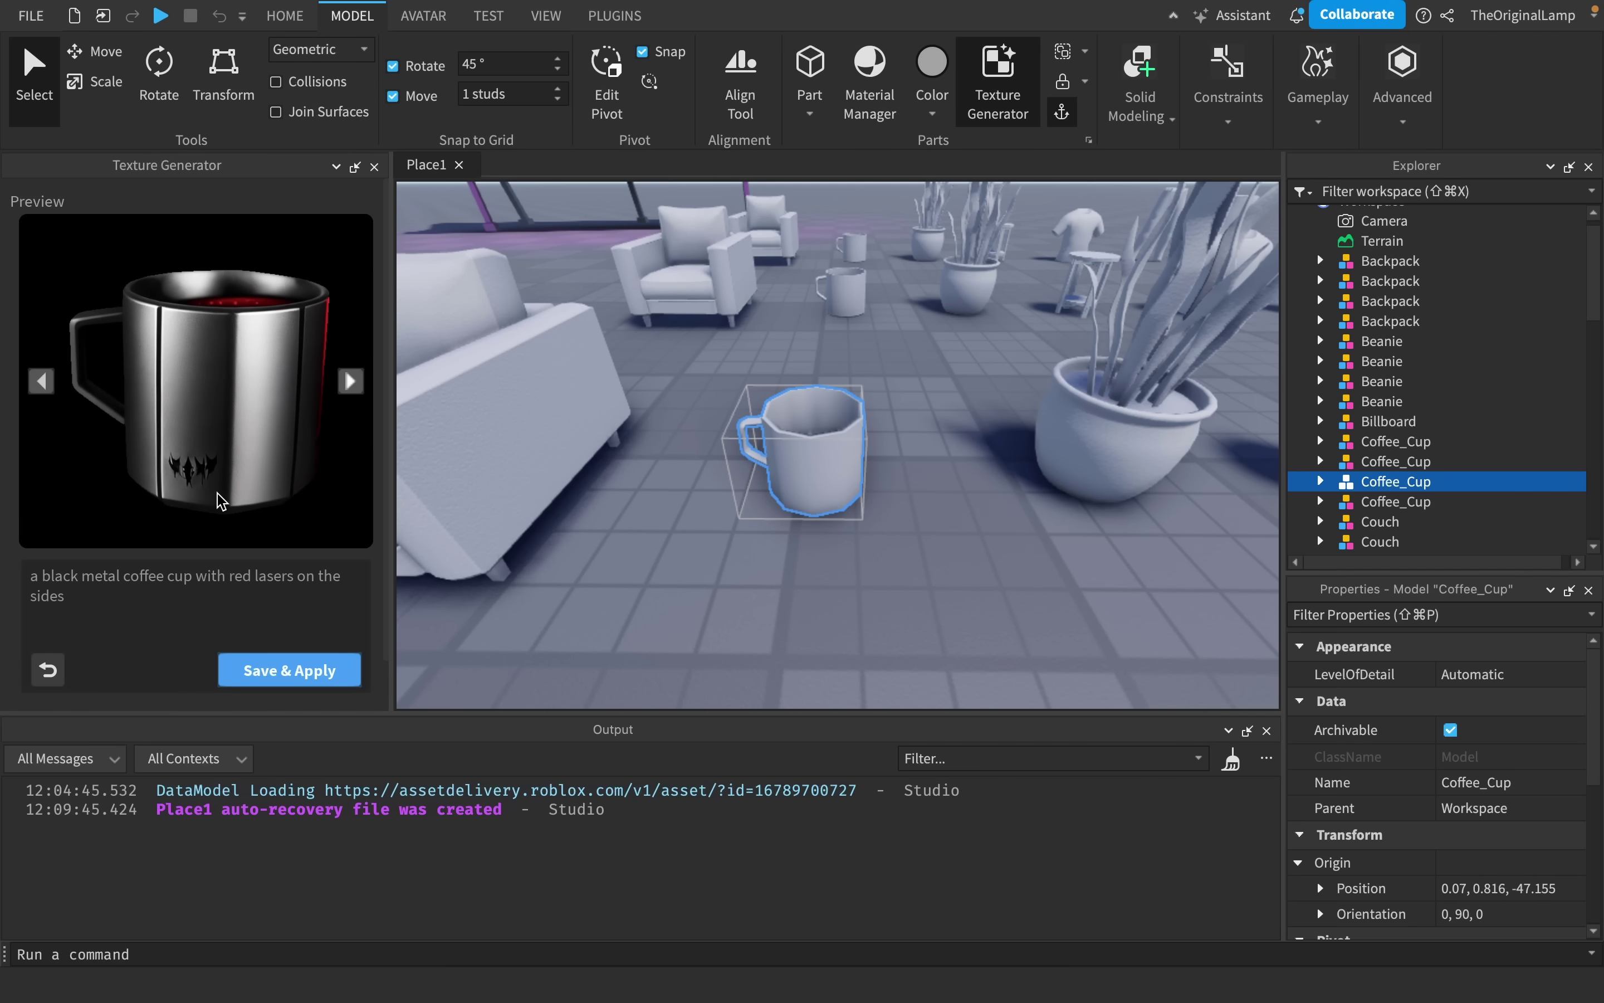
click(331, 671)
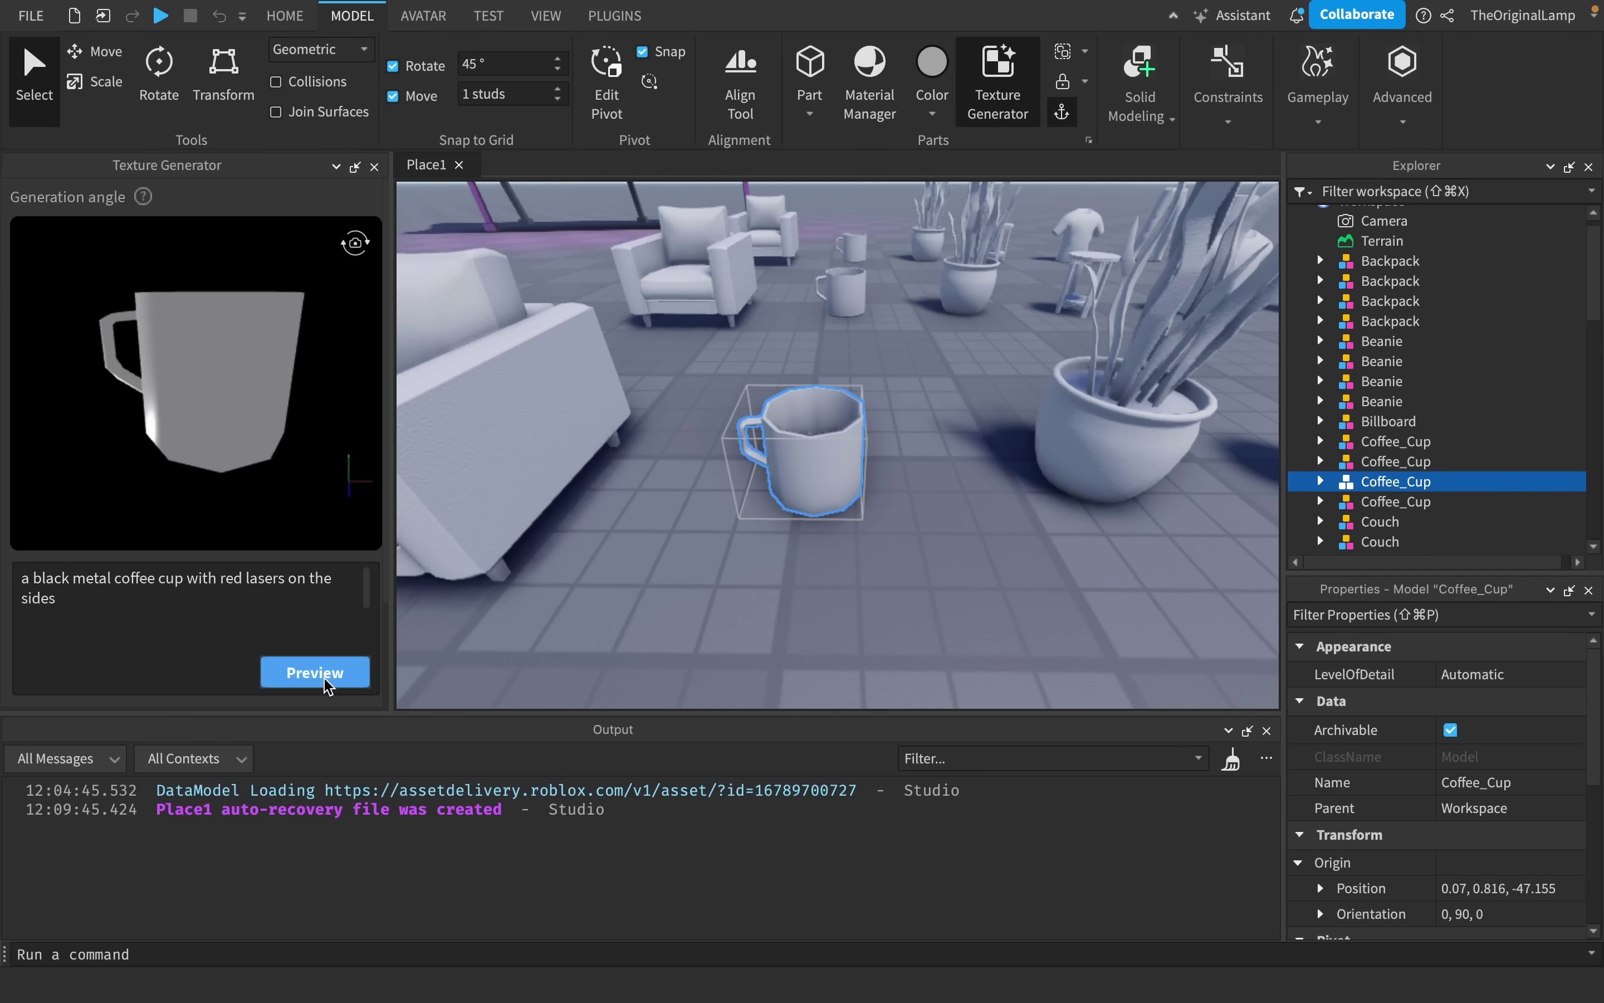
Inspect the textured coffee cup's sides and interior up close, along with its SurfaceAppearance properties
scroll(210, 626, down, 2)
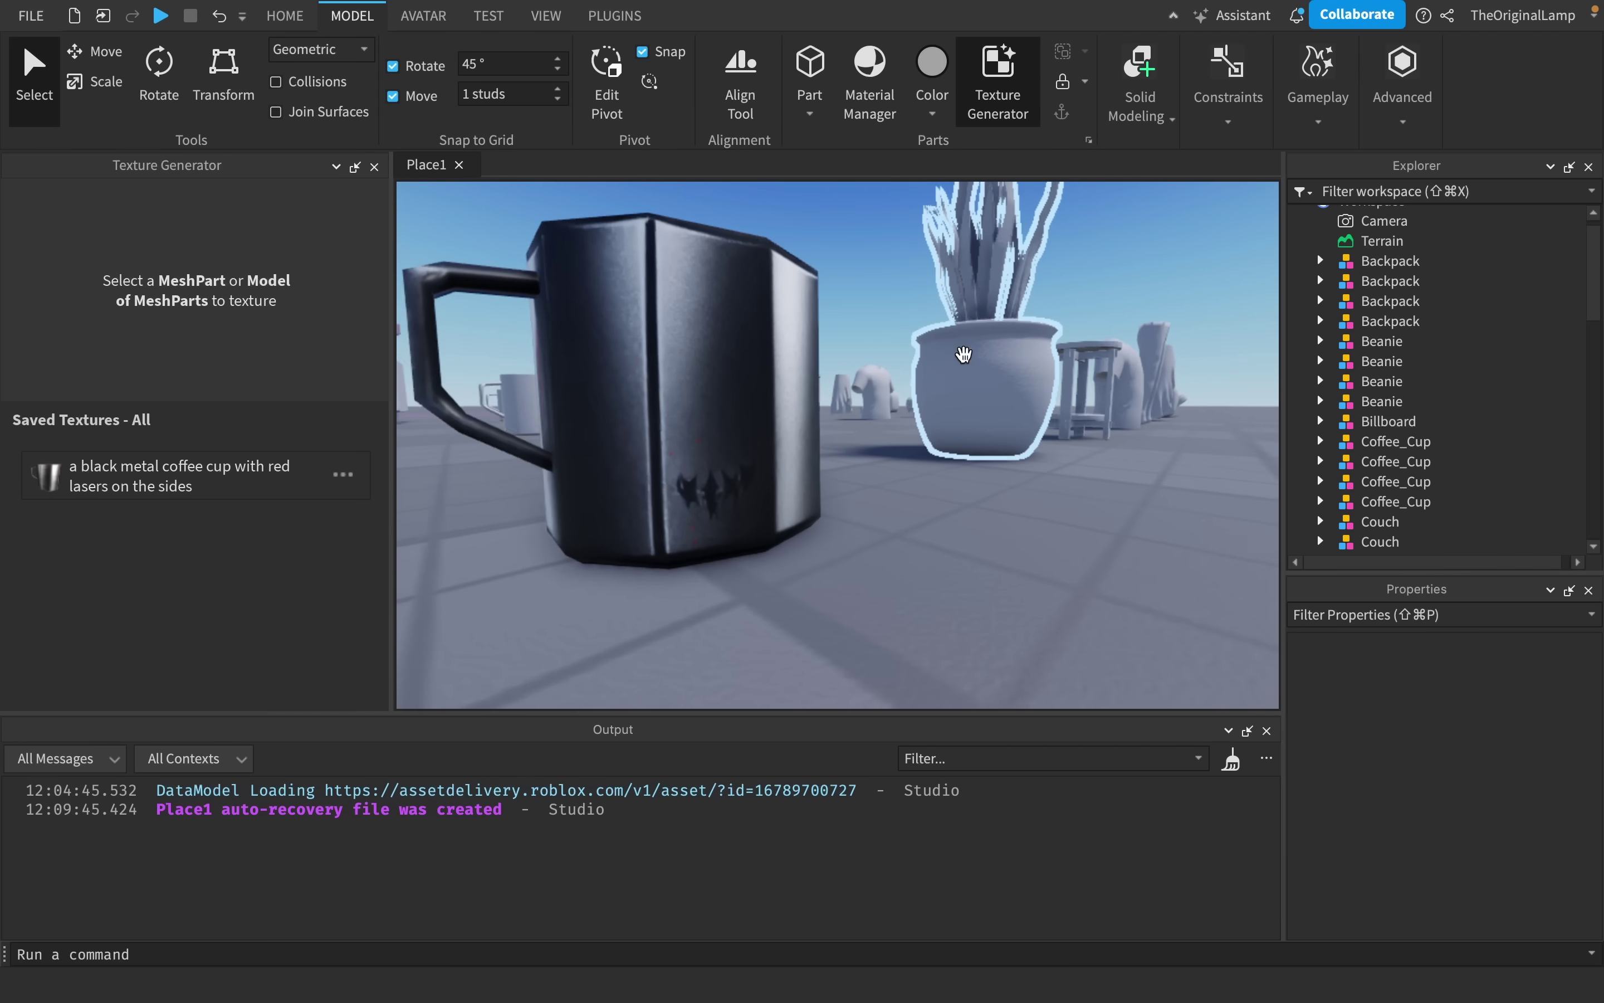
right_drag(963, 355, 961, 356)
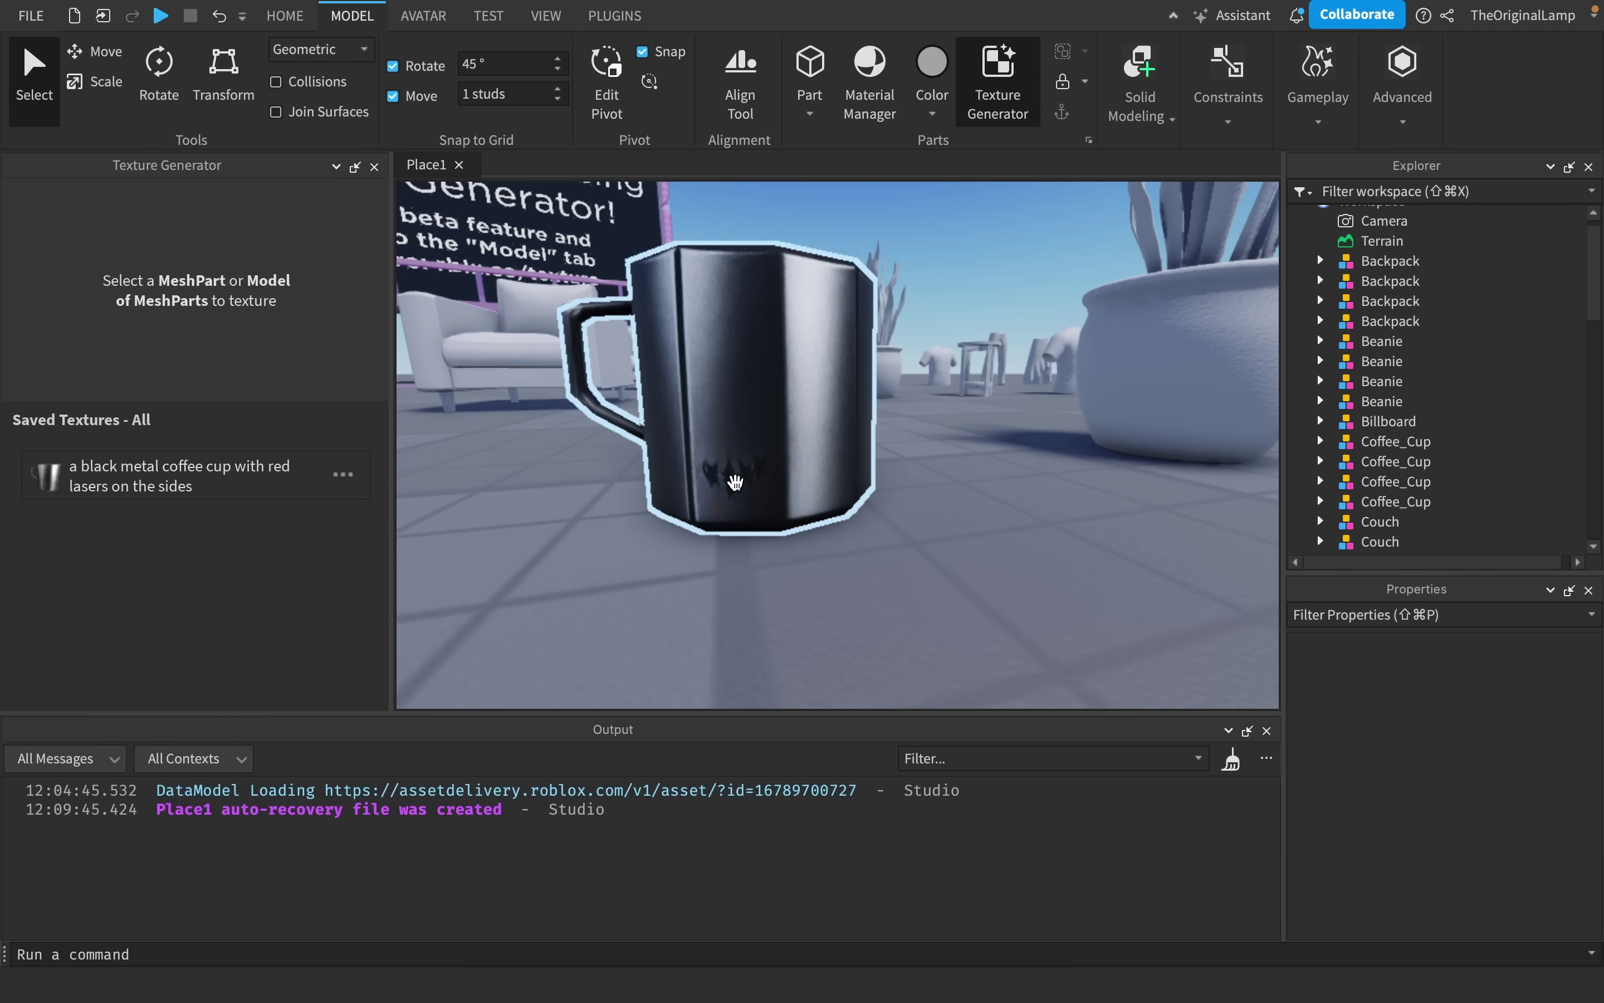
right_drag(983, 511, 951, 481)
right_drag(799, 421, 799, 421)
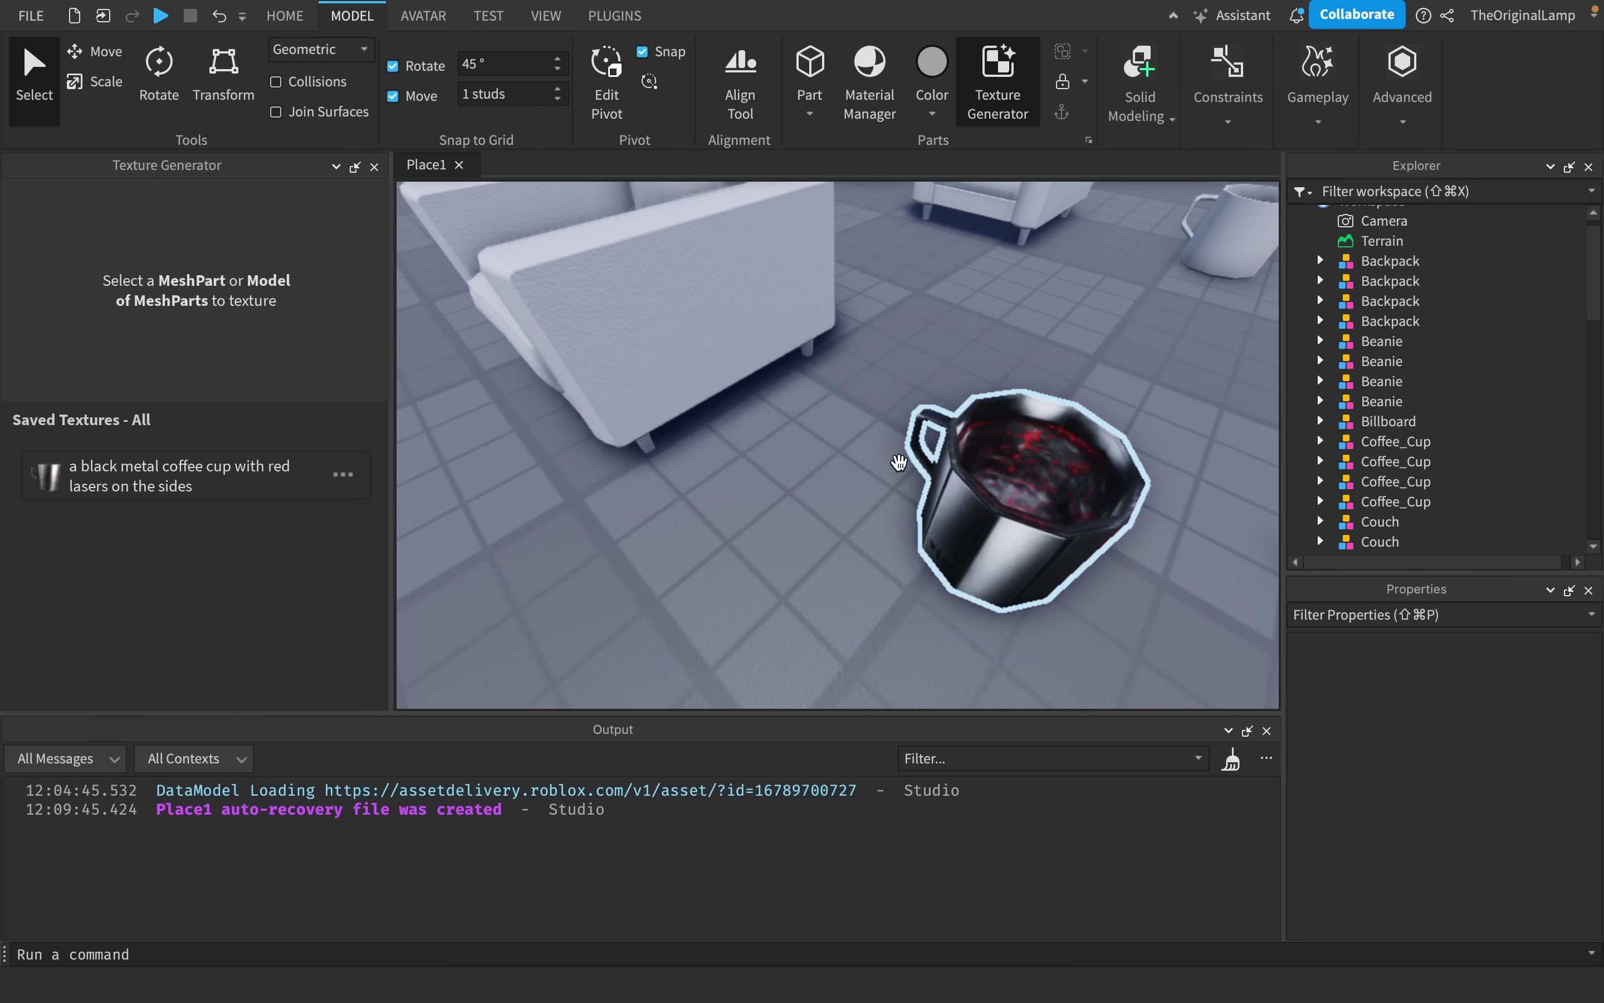
right_drag(1109, 341, 1110, 341)
right_drag(1002, 369, 1016, 357)
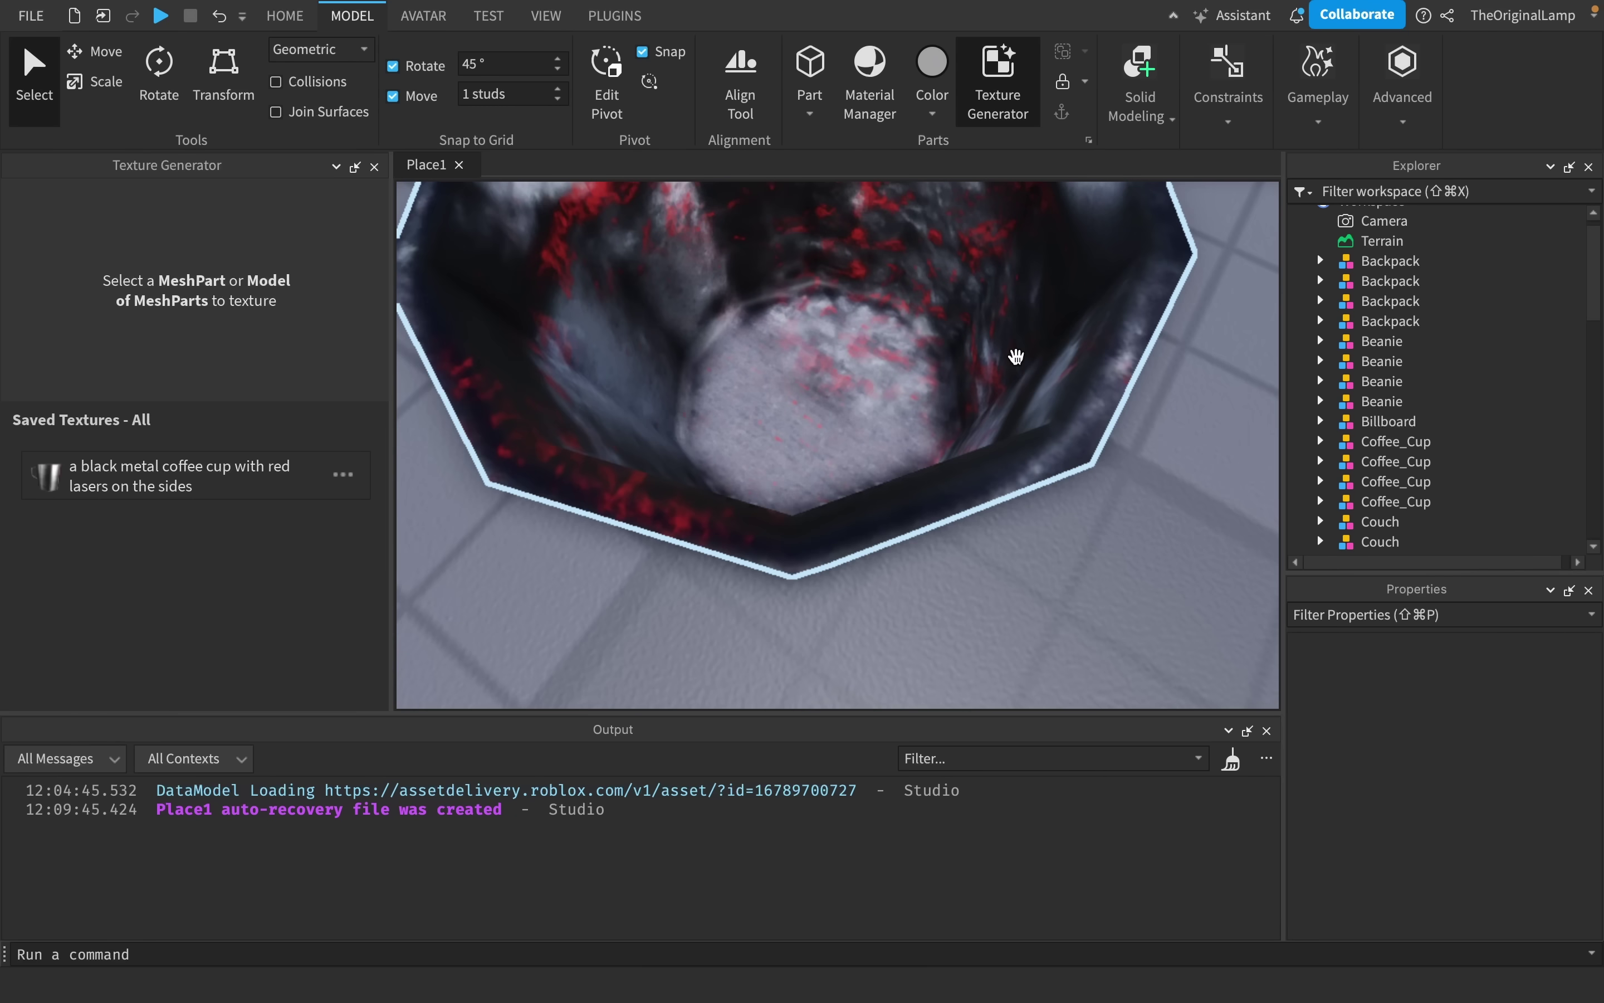
right_drag(845, 436, 860, 426)
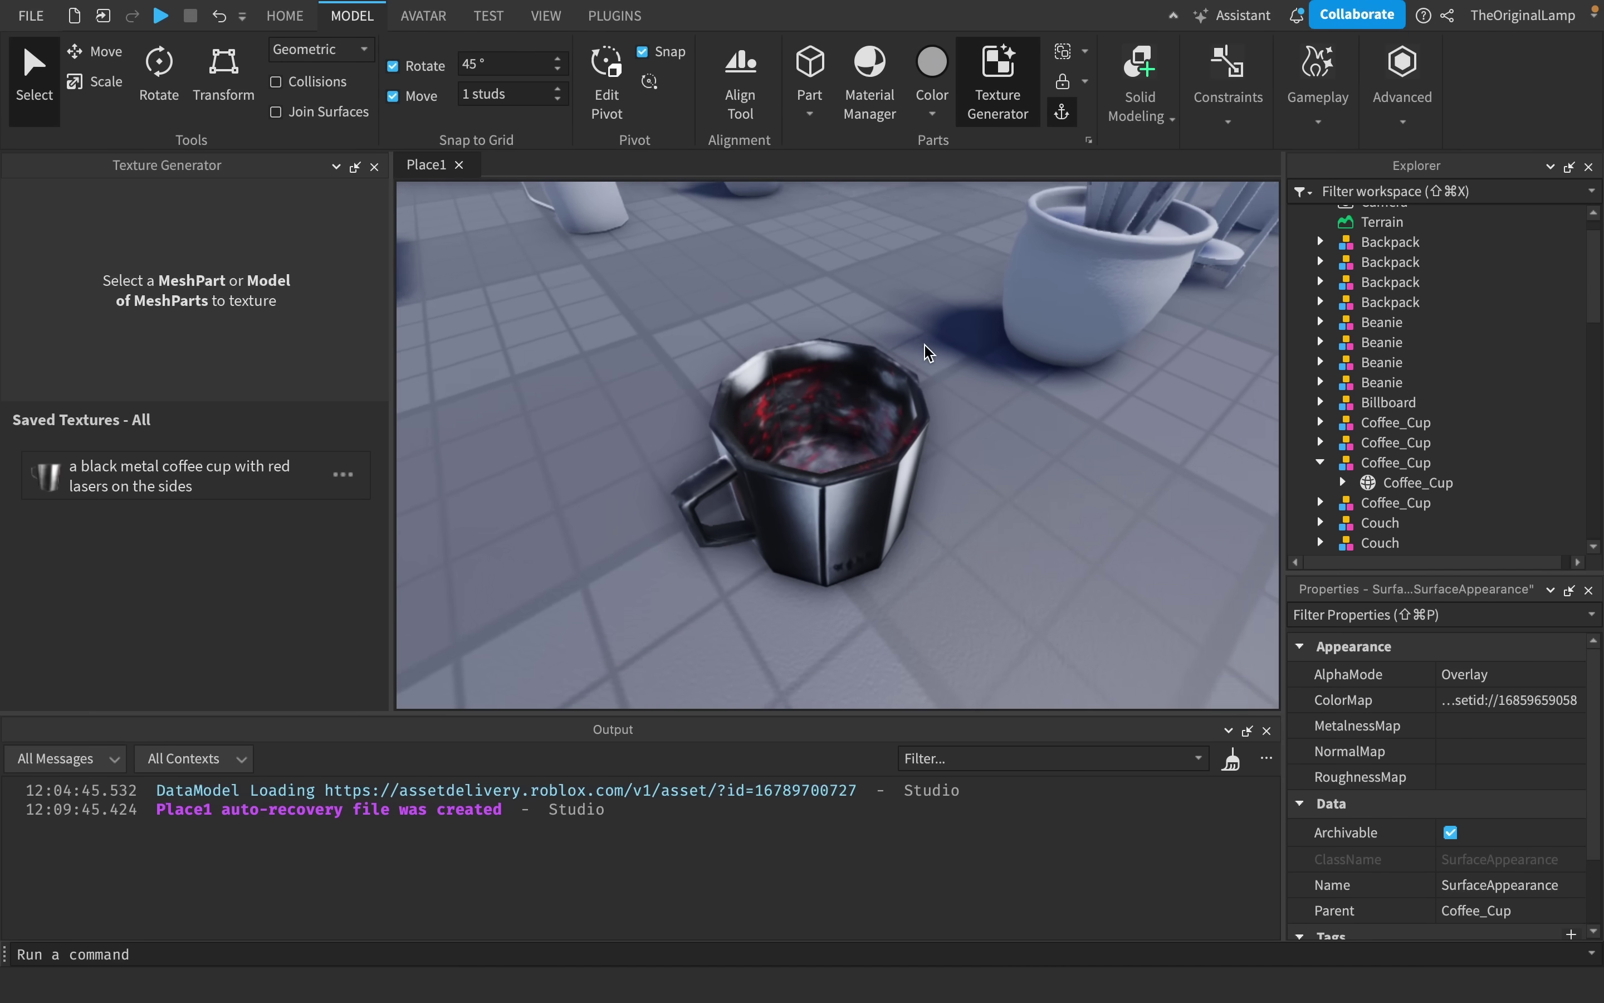
right_drag(927, 346, 984, 382)
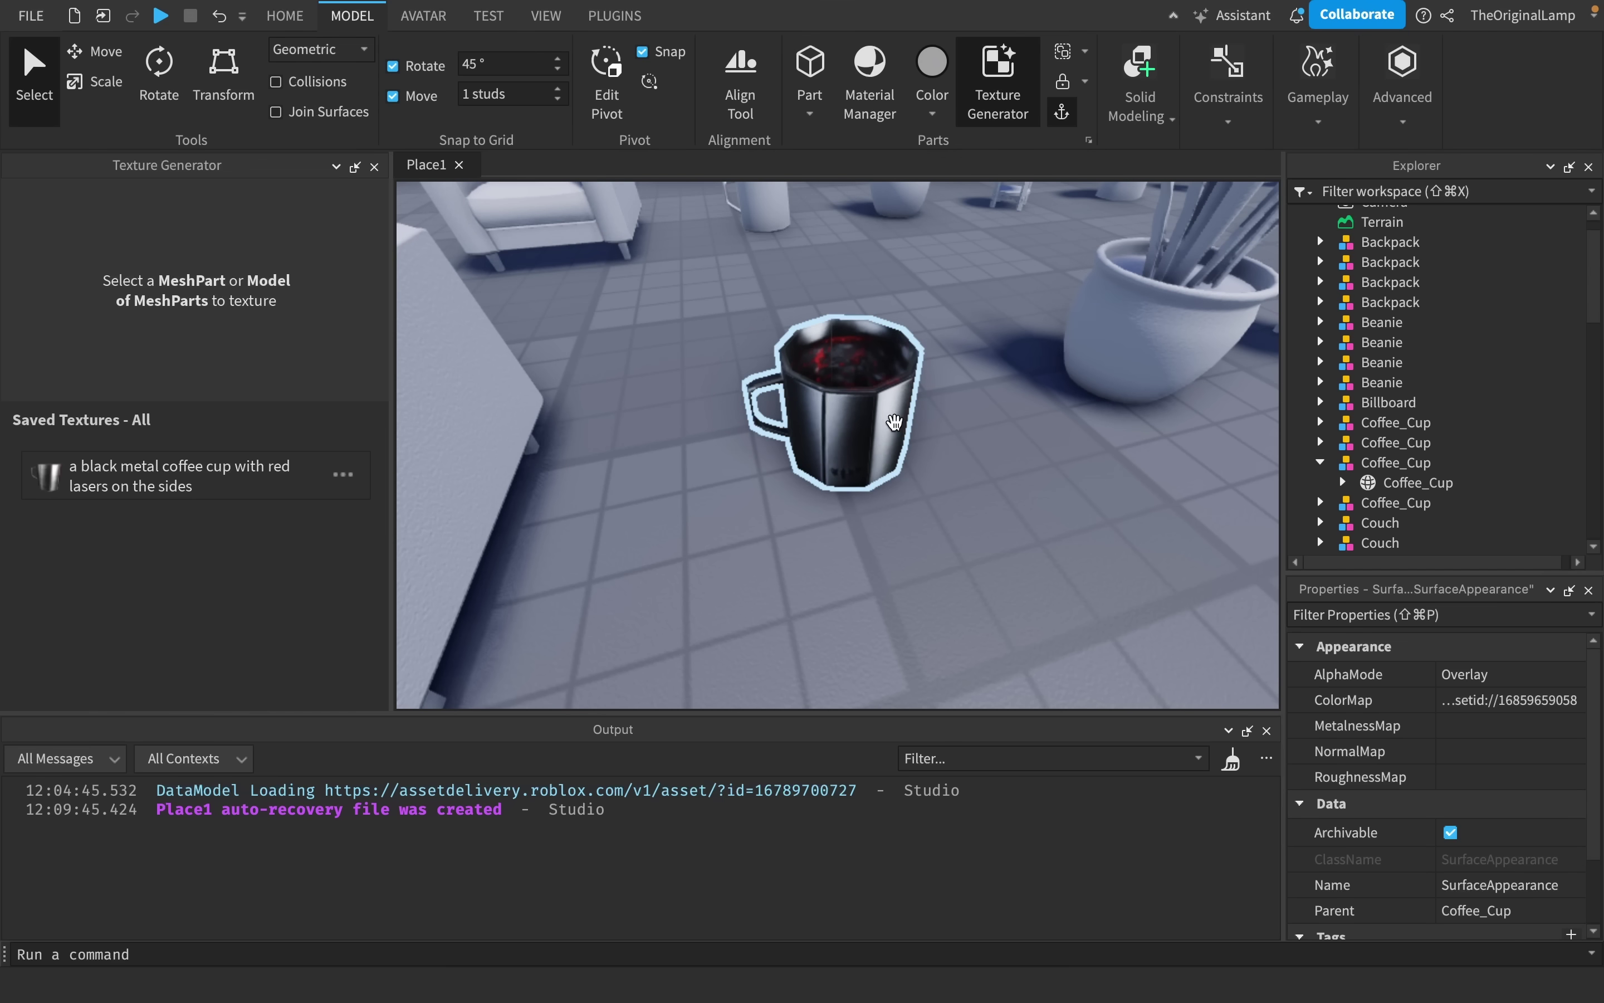
right_drag(917, 422, 931, 436)
right_drag(852, 480, 852, 479)
key(d)
right_drag(903, 637, 902, 637)
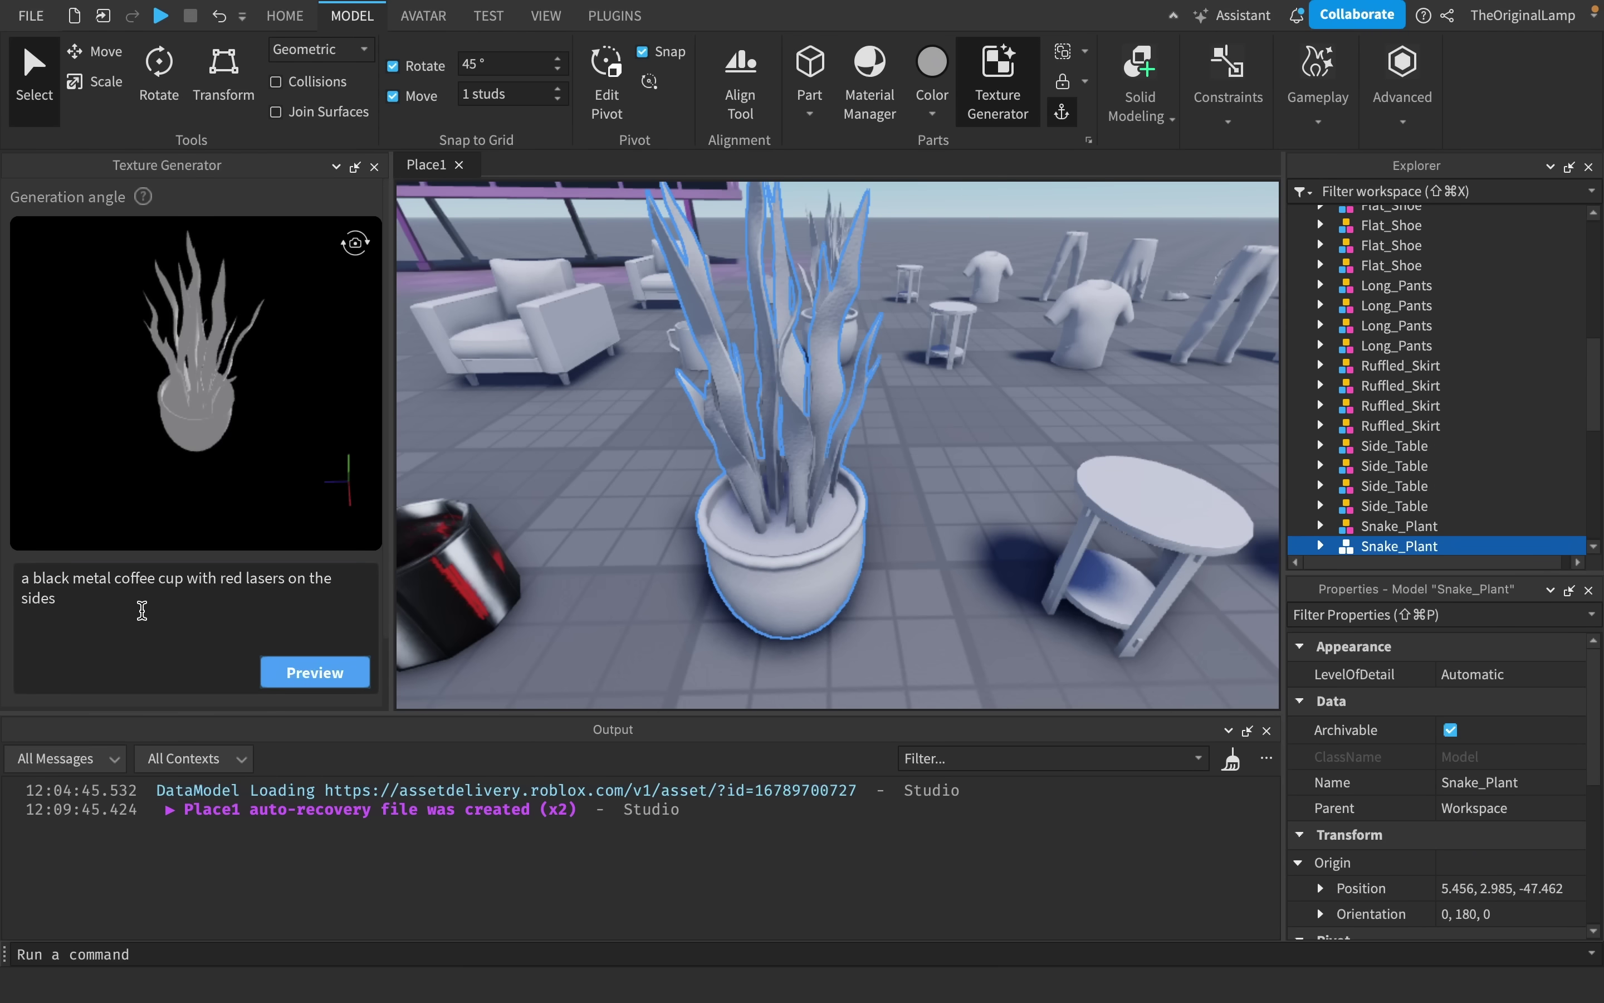
Preview a snake plant texture from the prompt "a water bowl with fish in it with seaweed growing above it" and view another angle
drag(143, 609, 3, 527)
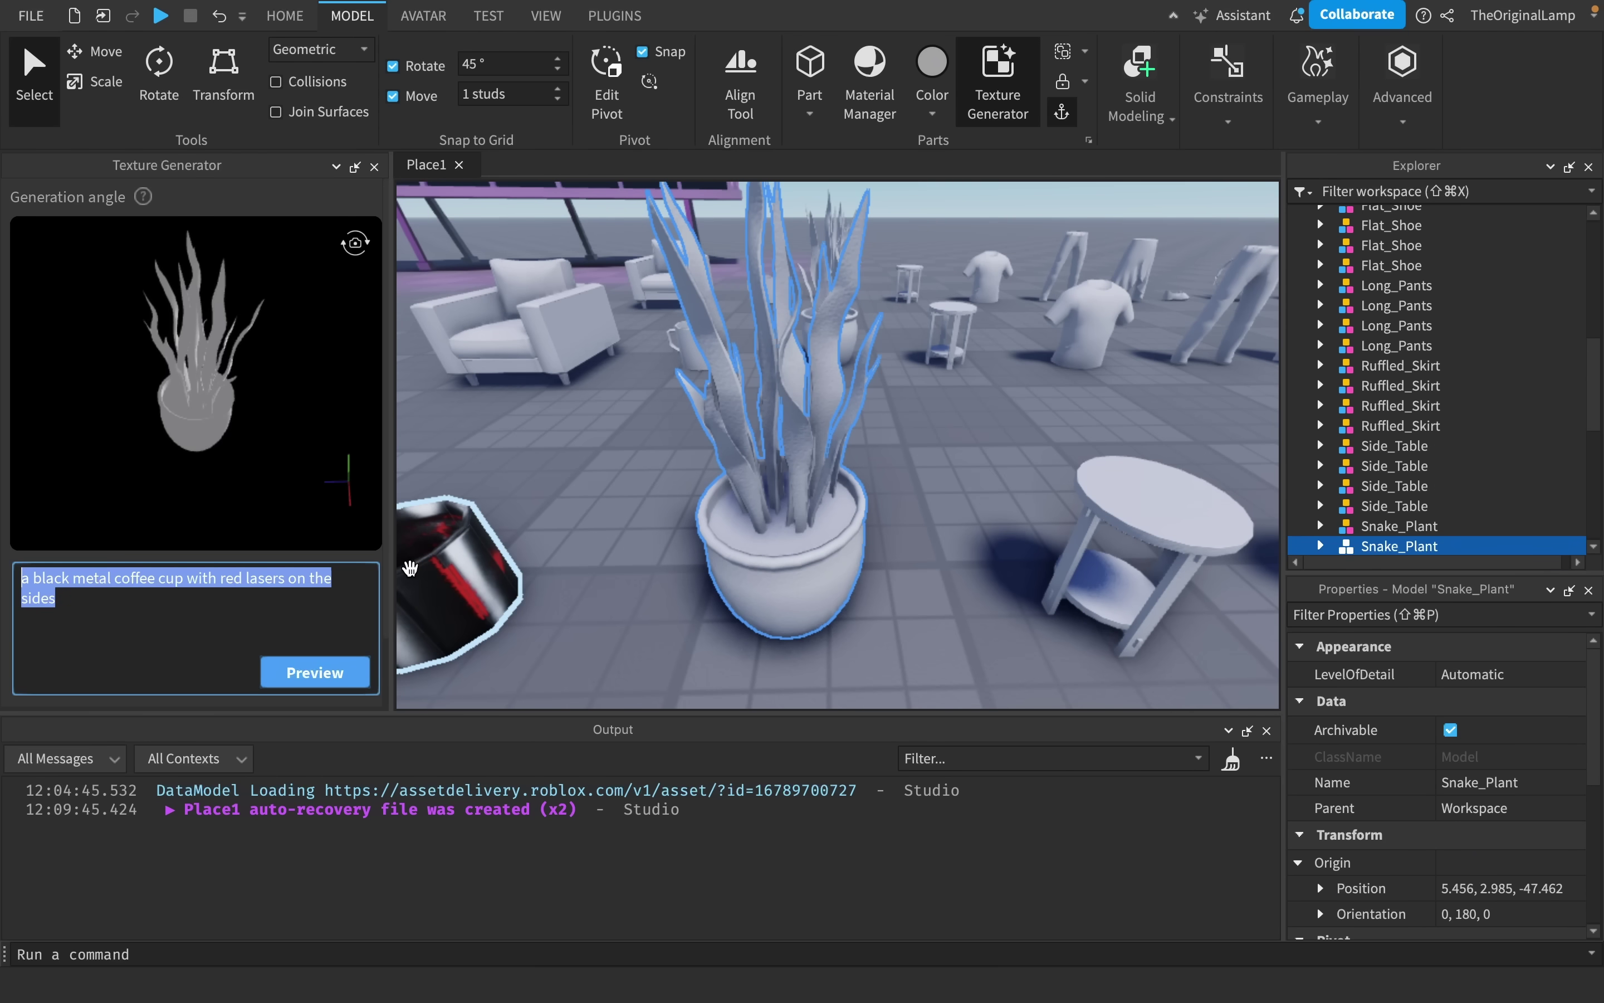
text(a water bowl with fi)
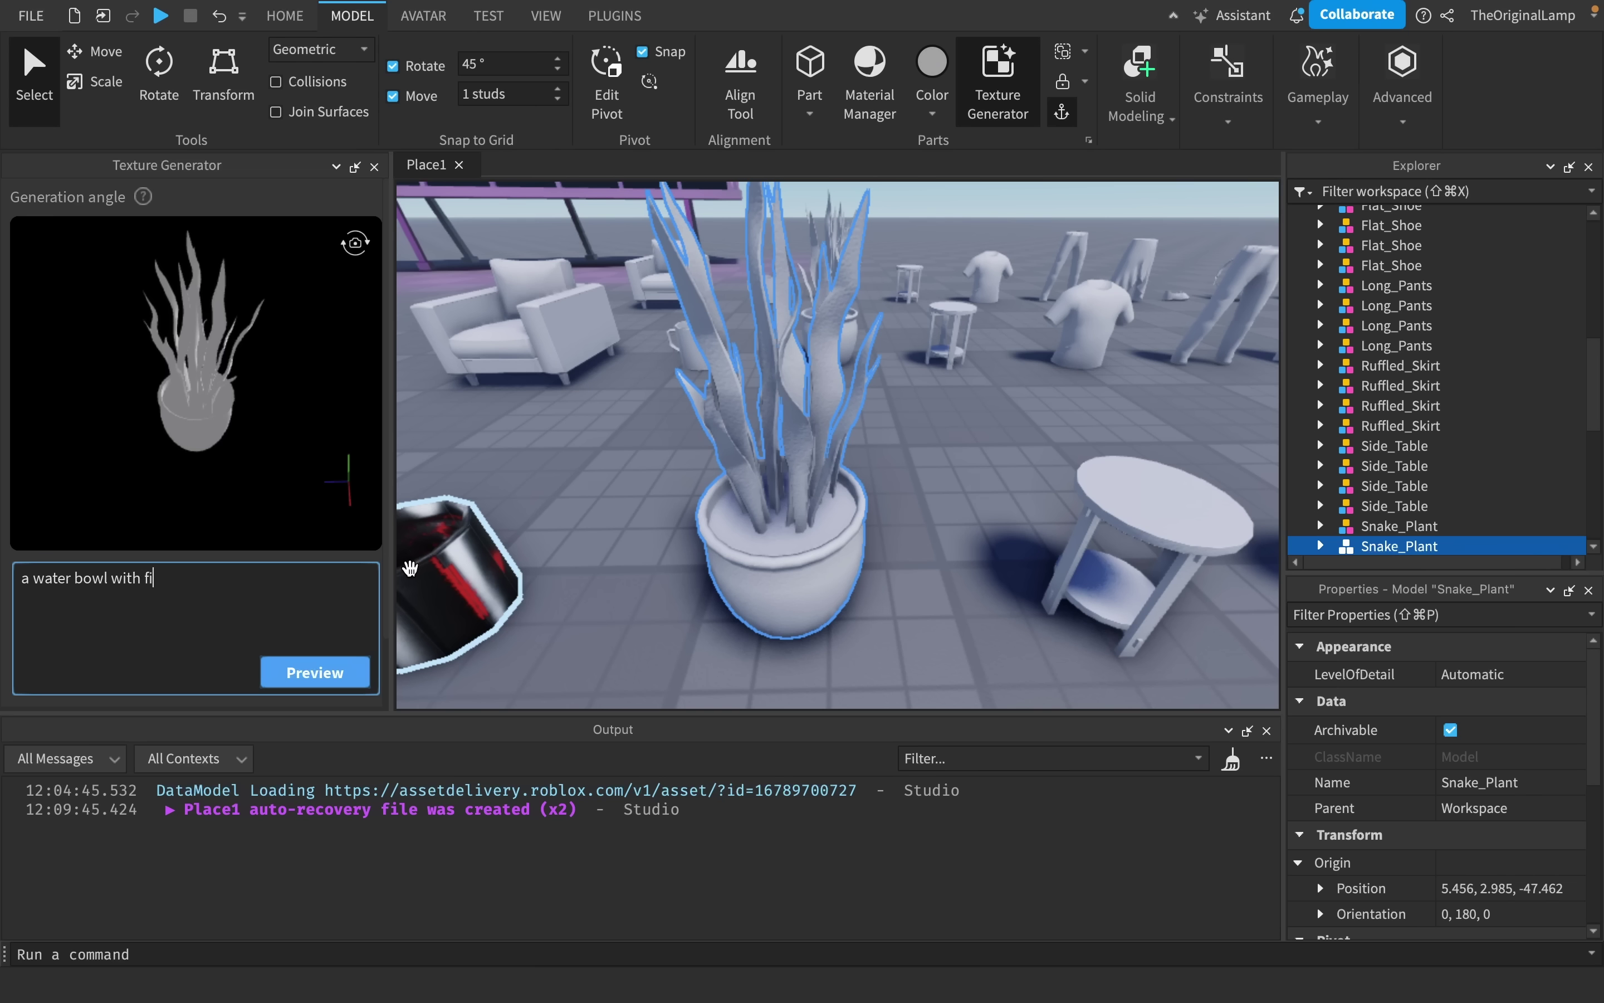
text(sh in it with seaweed growing abov)
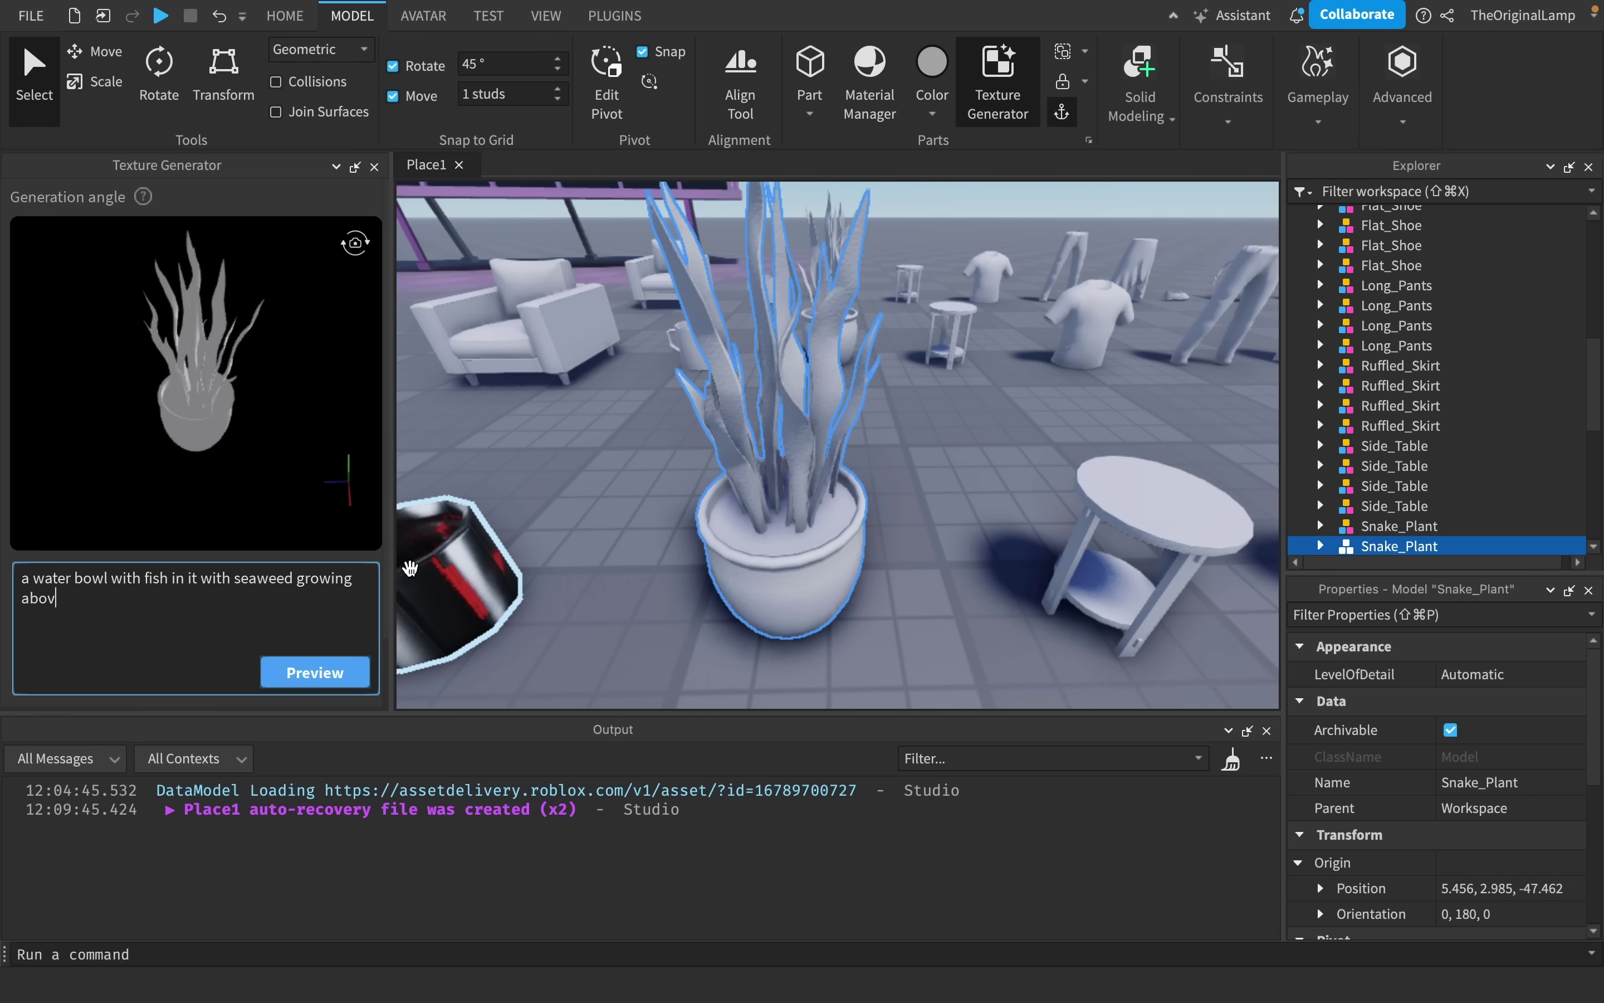
text(e it)
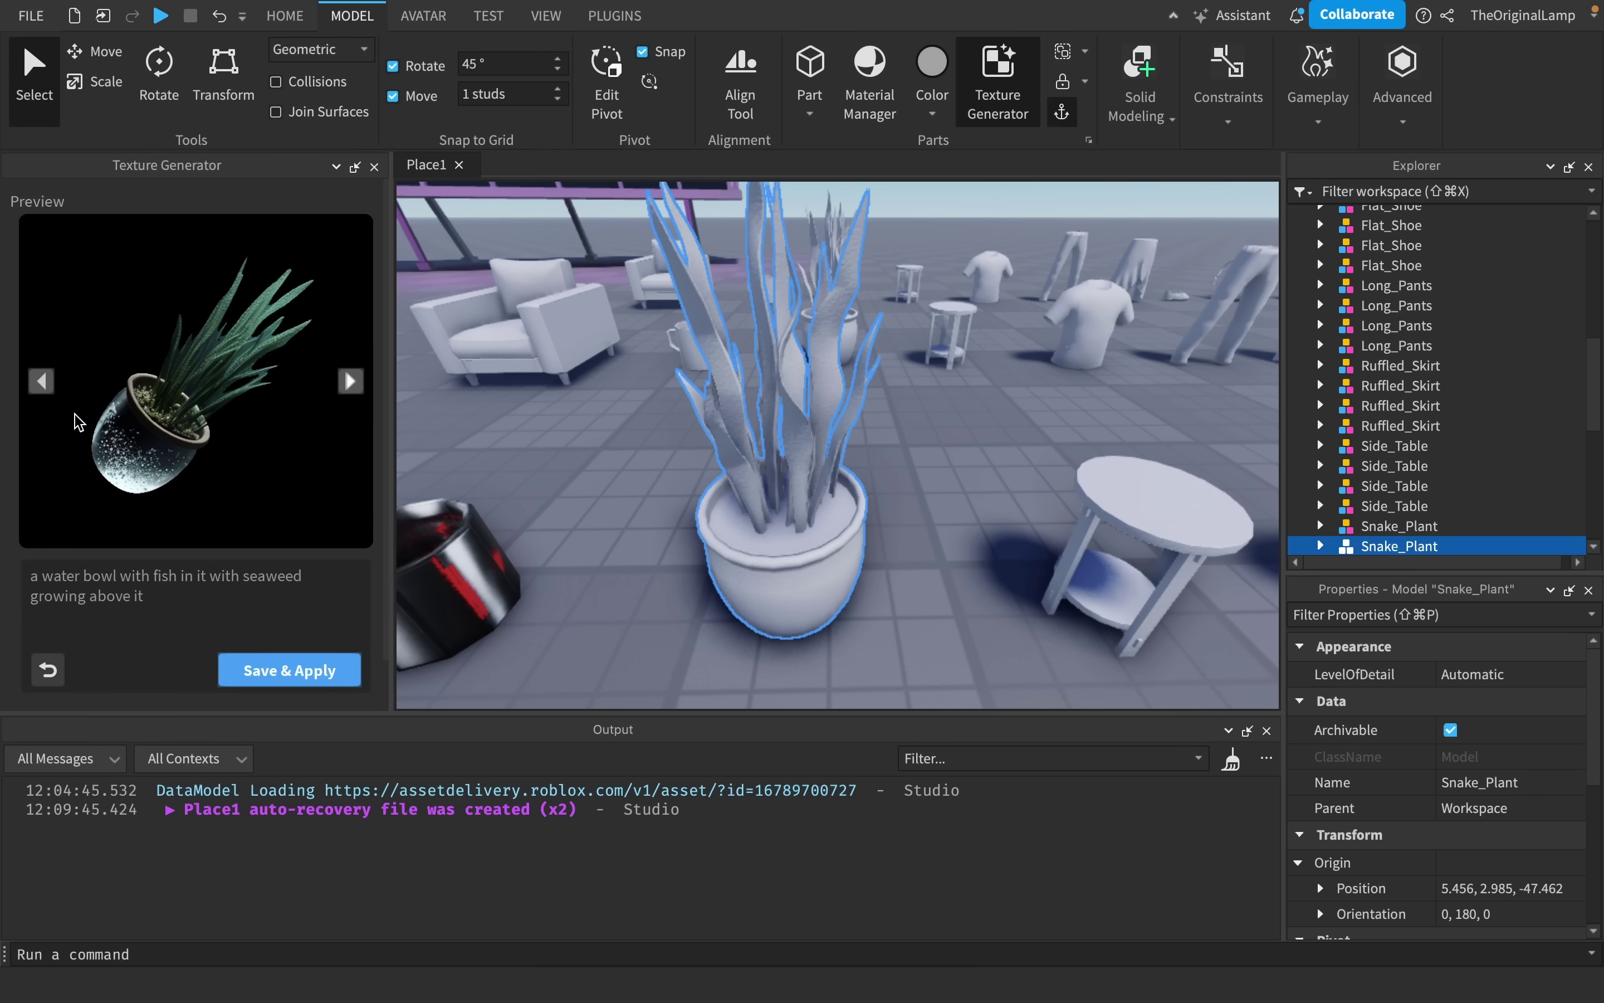
click(350, 381)
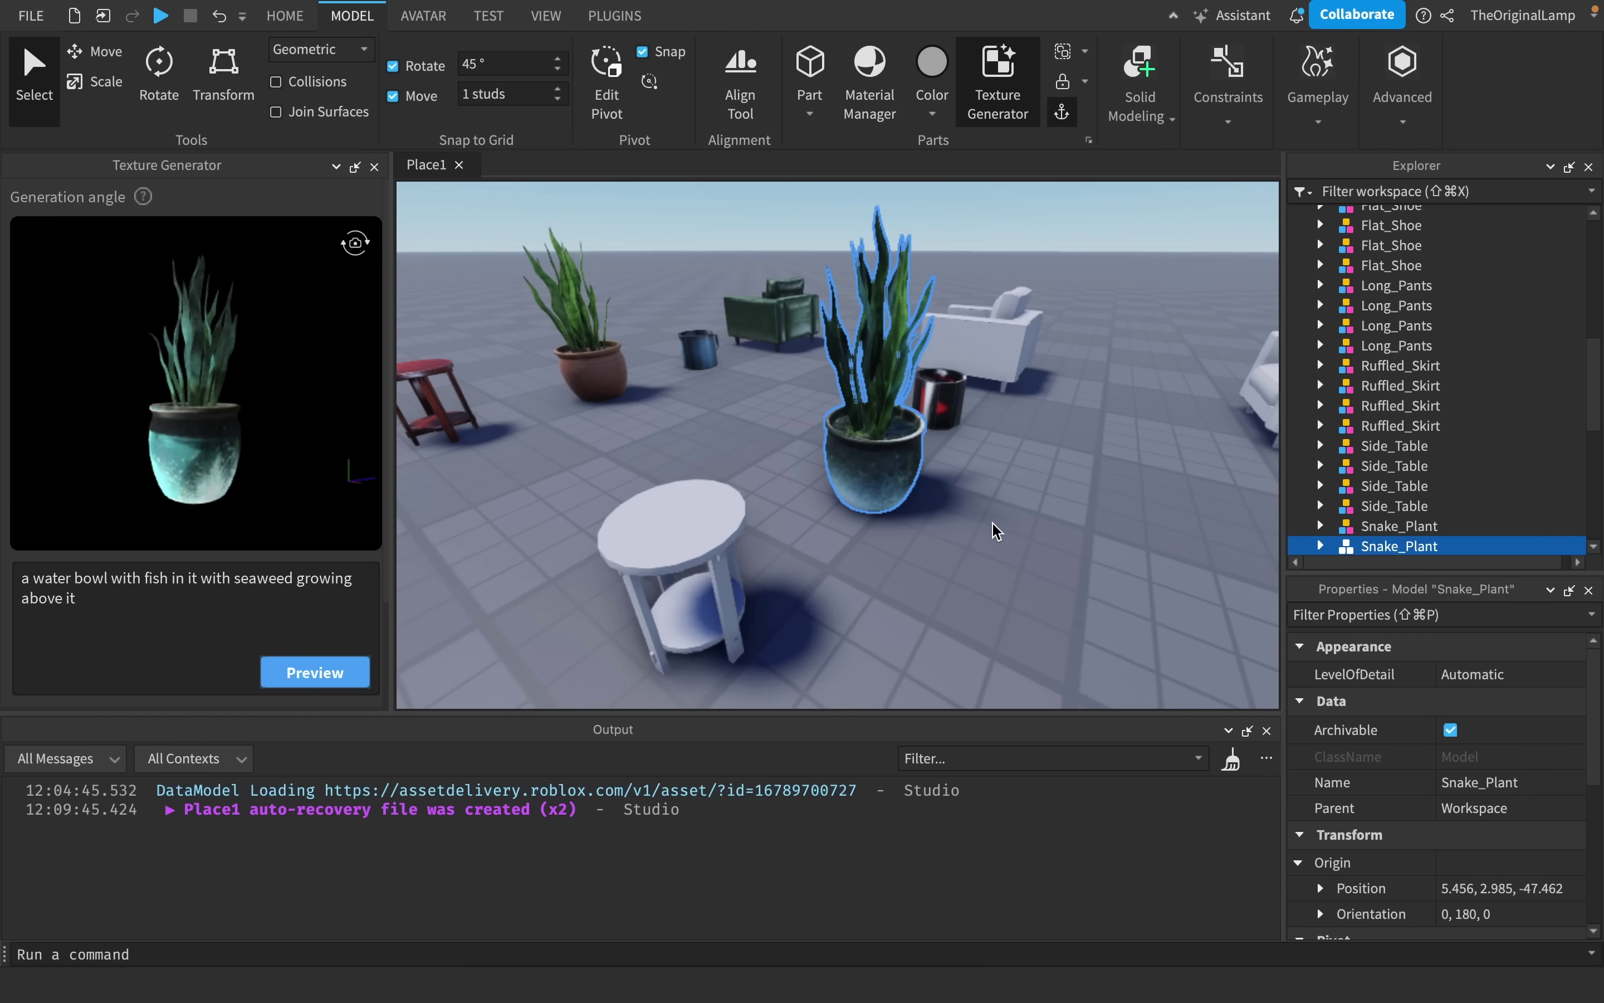
Examine the textured snake plant and the neighbouring meshes from several viewpoints
key(w)
key(d)
right_drag(993, 524, 993, 523)
key(w)
right_drag(895, 432, 955, 478)
key(w)
key(a)
key(a)
key(d)
key(s)
right_click(984, 453)
click(956, 481)
key(s)
key(w)
key(s)
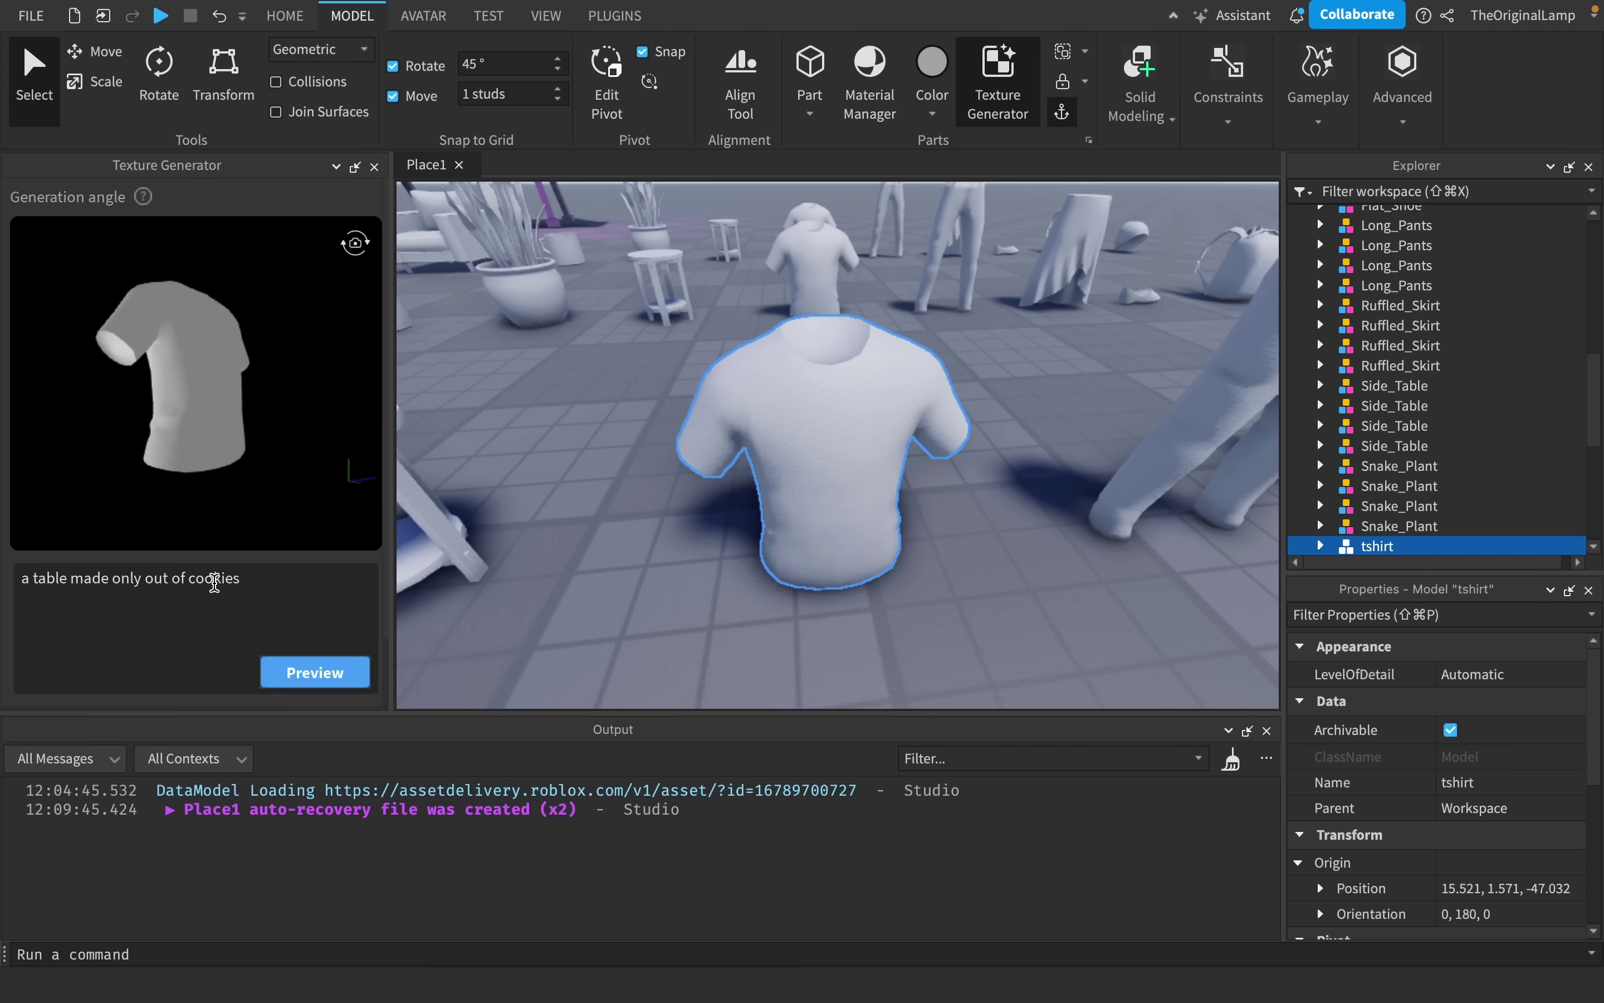
Preview a texture for the T-shirt mesh from the prompt "a black tshirt that says "hello world" on the front"
drag(242, 581, 13, 581)
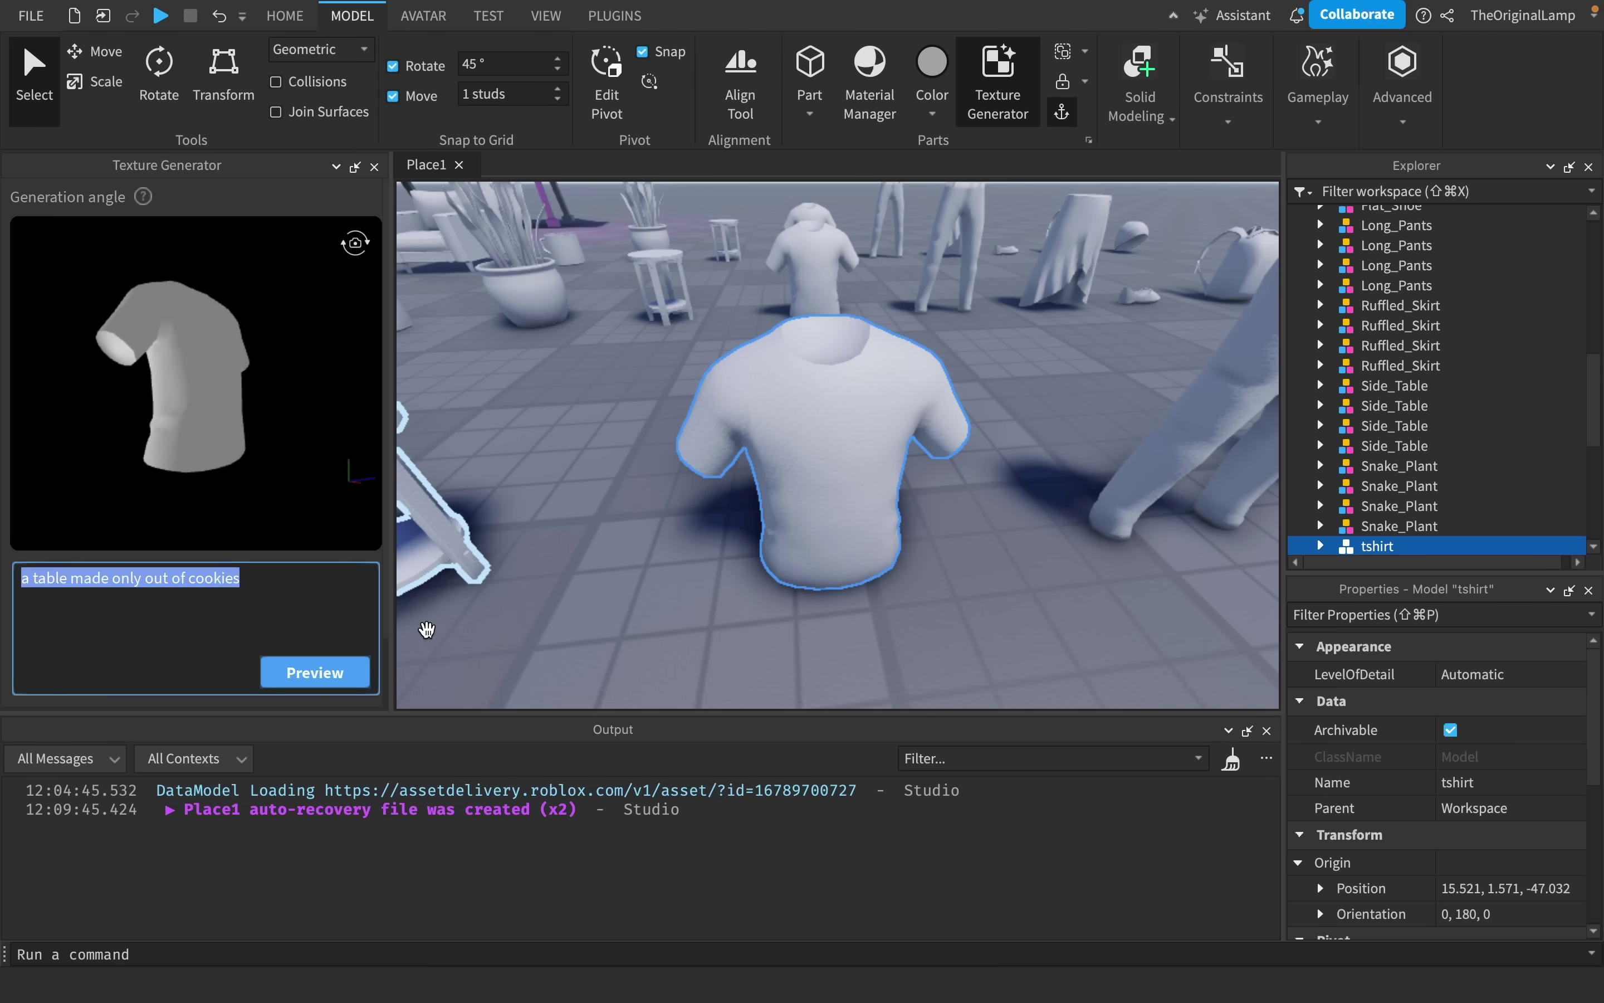
key(BackSpace)
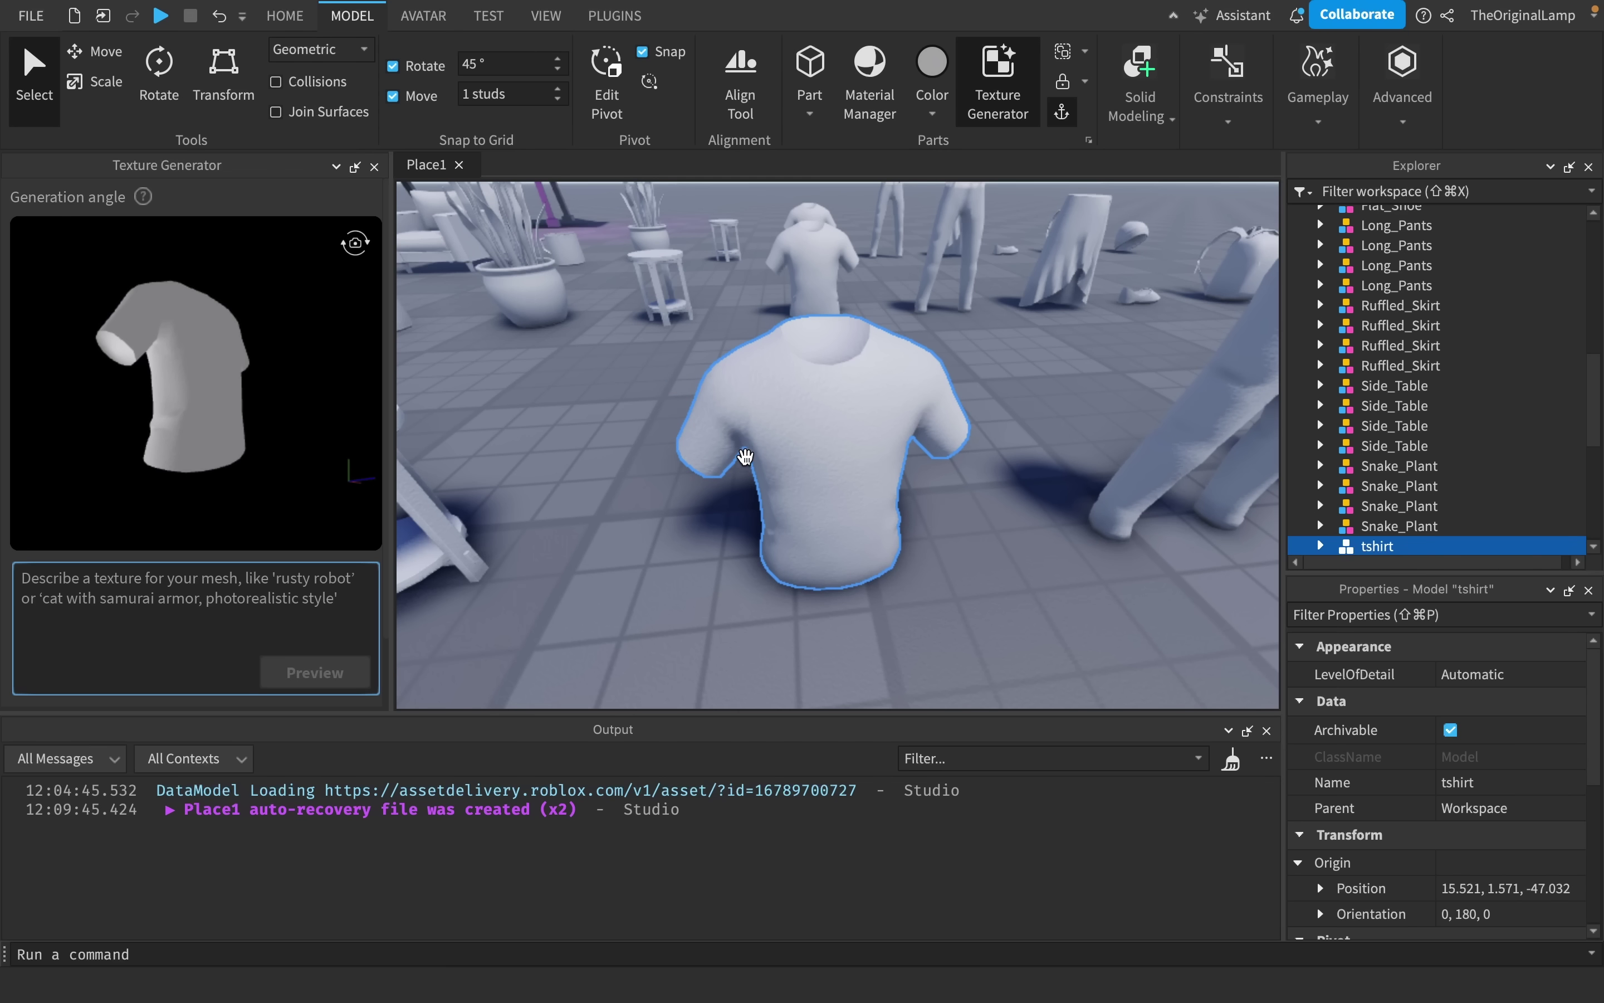
text(a black tshirt that says "hellow)
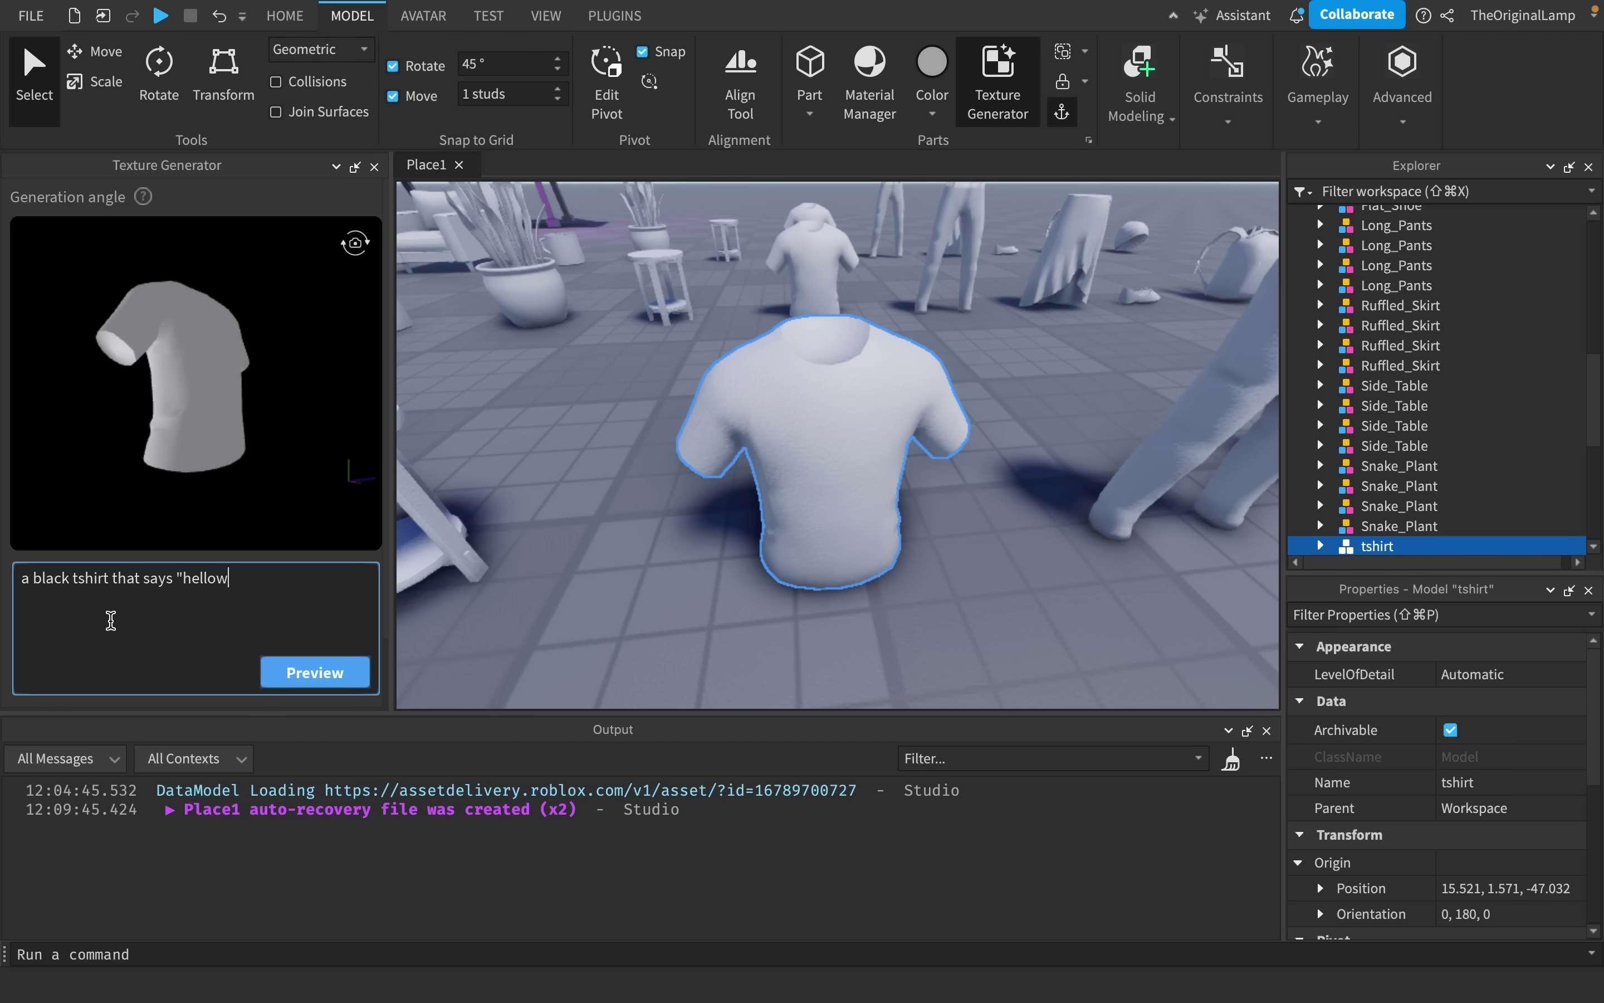
key(BackSpace)
text(world" on the front)
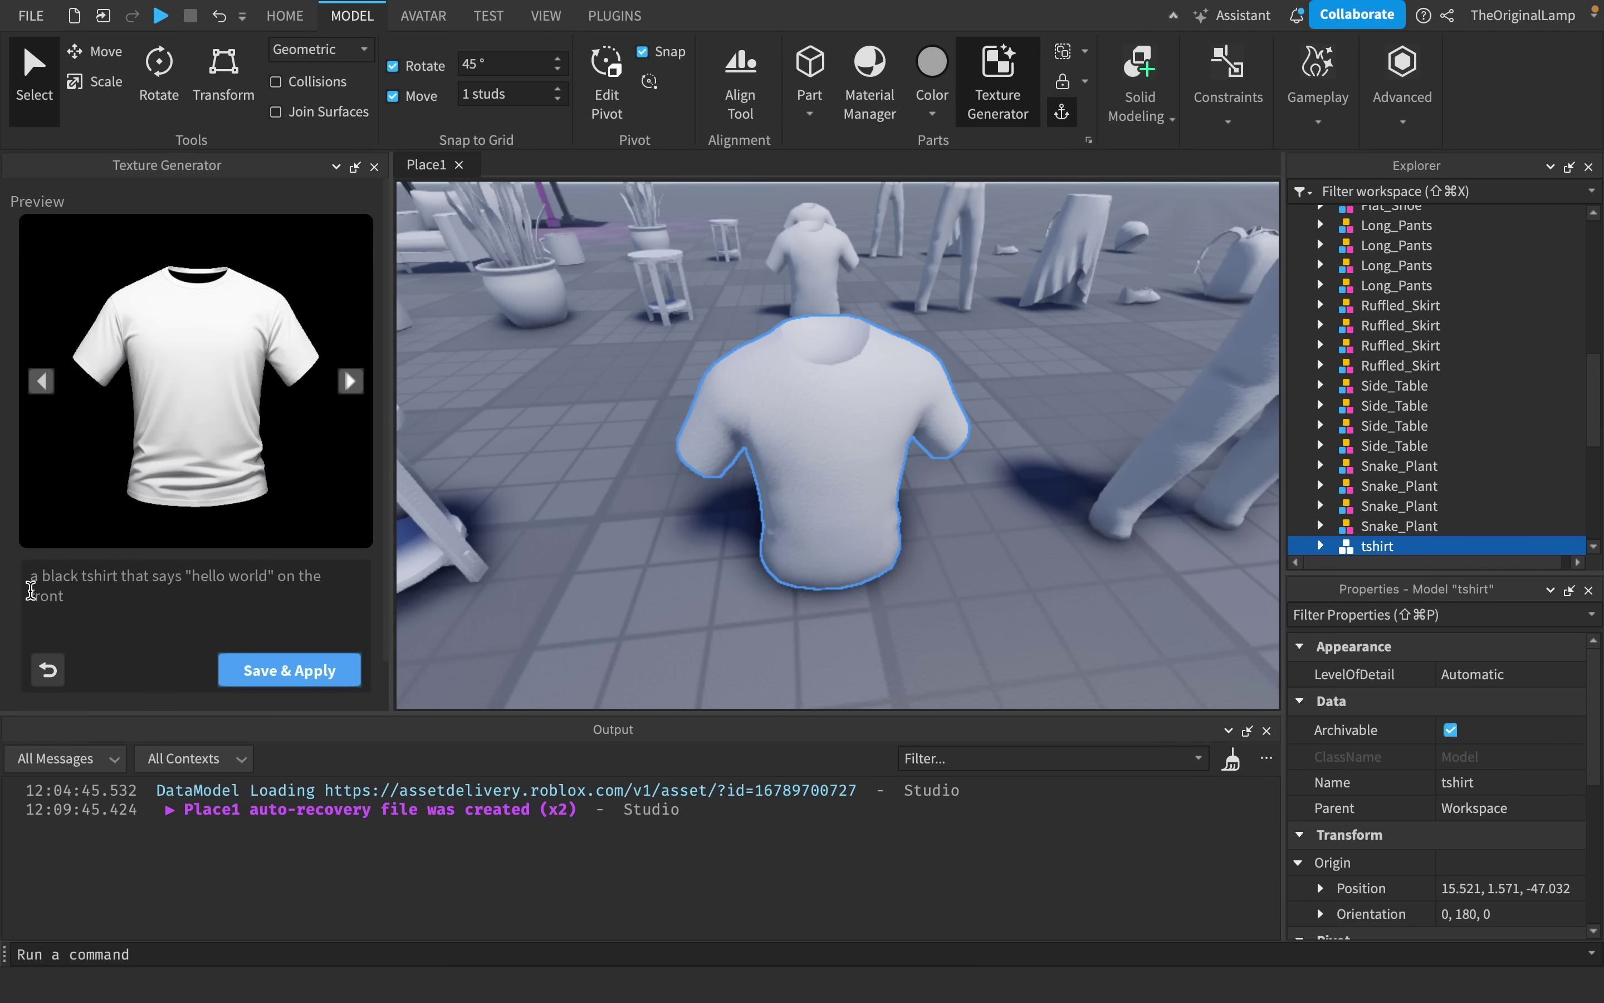
Review the T-shirt texture preview from its different angles against the wording of the prompt
click(351, 383)
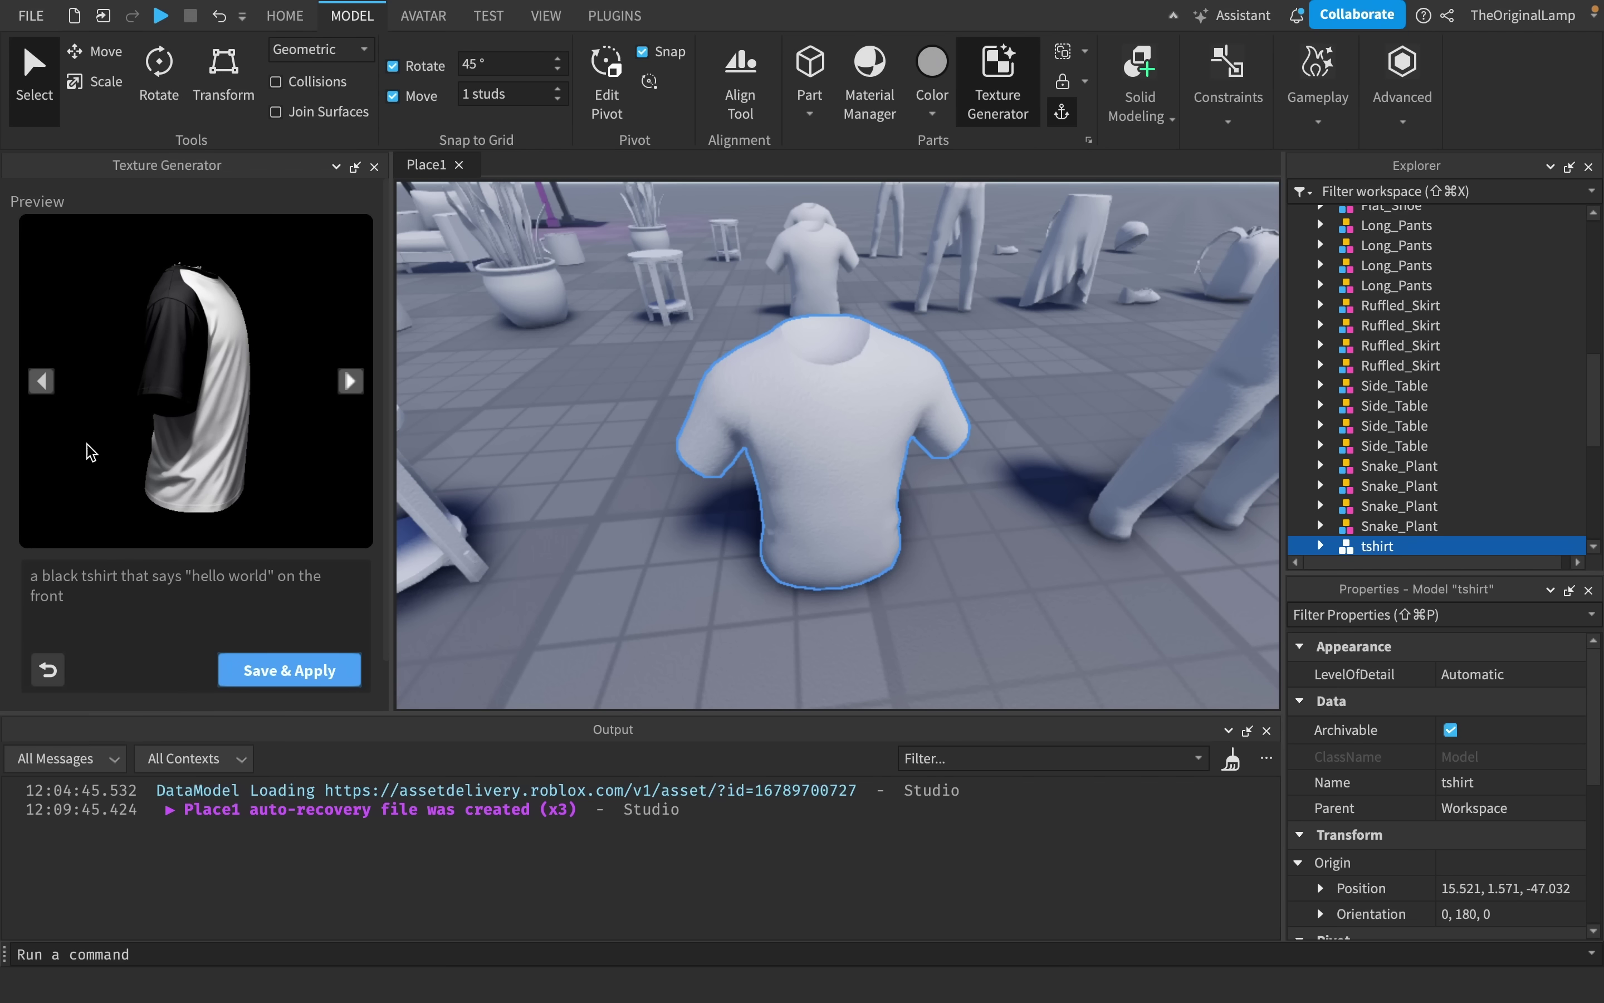
drag(87, 600, 4, 582)
click(350, 381)
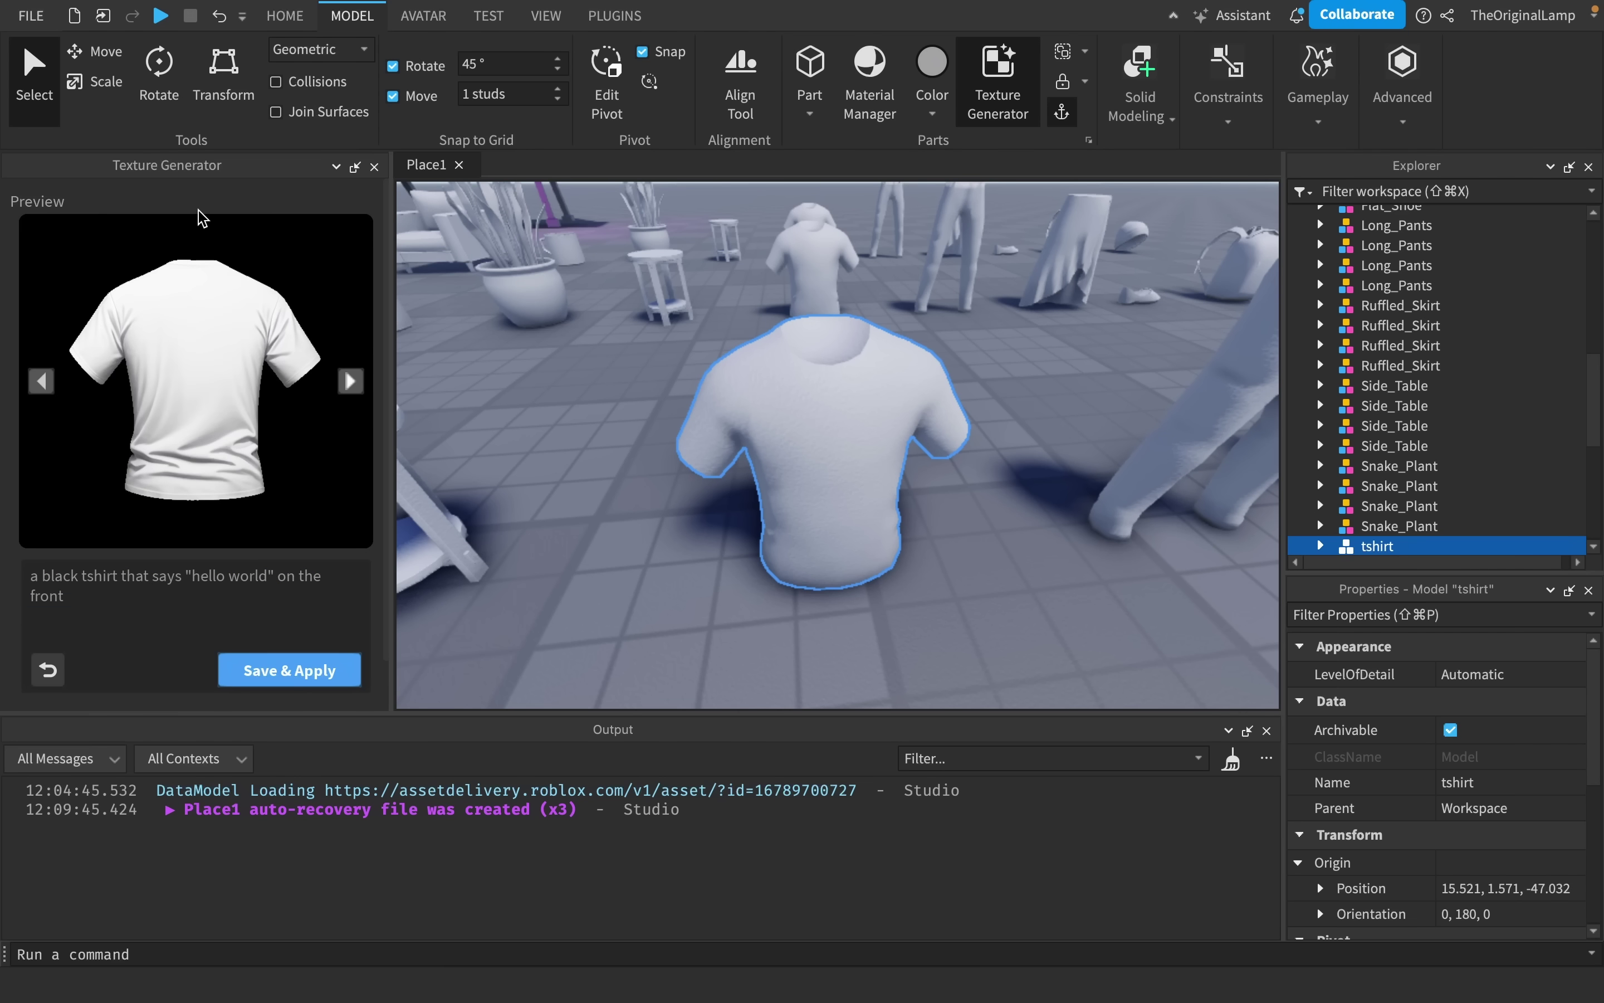
click(350, 381)
click(350, 380)
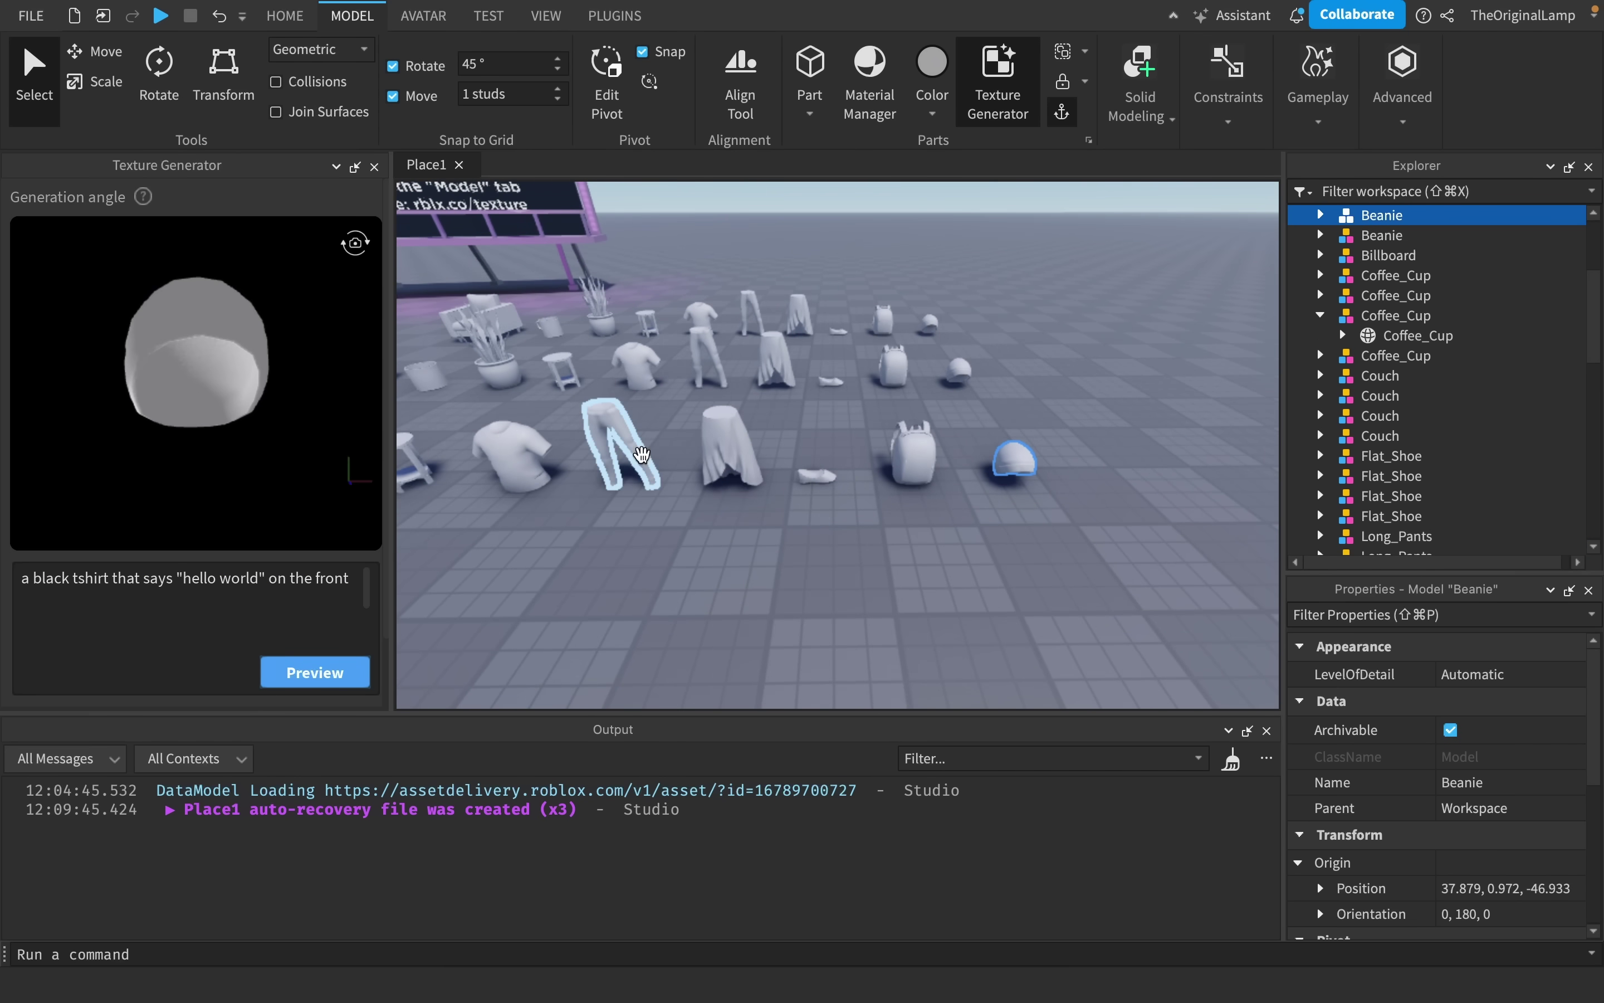
Select the blank backpack next to the beanie and preview a texture from the prompt "a carbon fibre black backpack"
scroll(1014, 459, up, 5)
click(837, 469)
scroll(973, 419, down, 3)
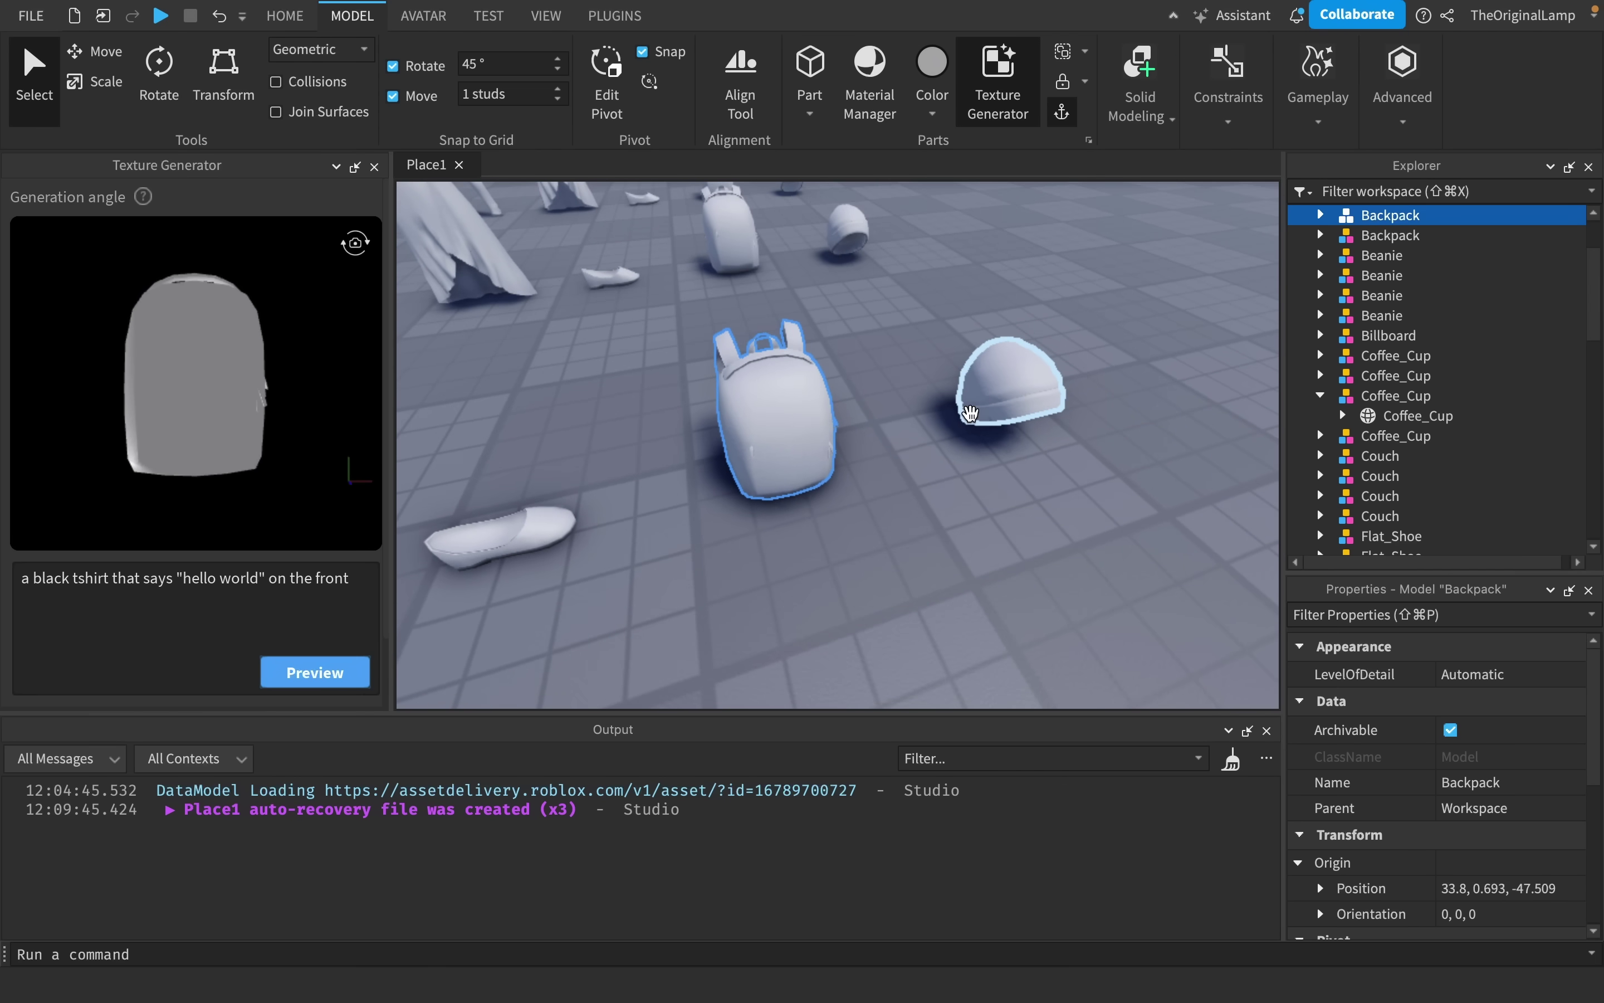
scroll(971, 419, up, 5)
scroll(971, 419, down, 5)
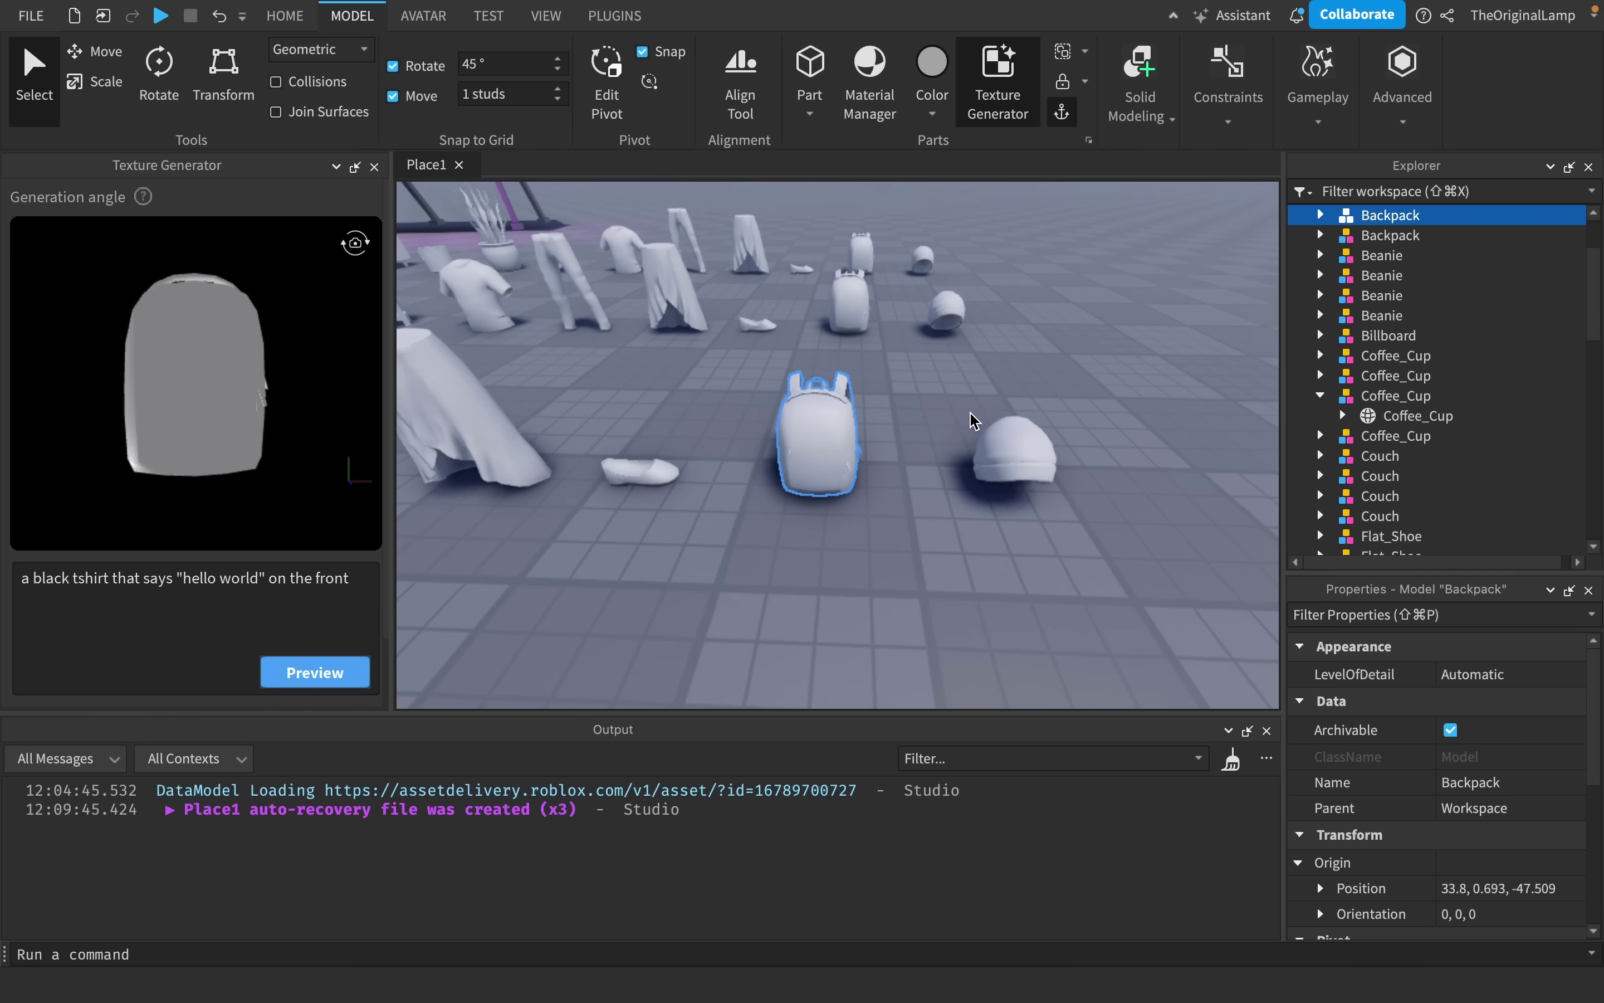
scroll(971, 418, up, 5)
scroll(971, 419, down, 4)
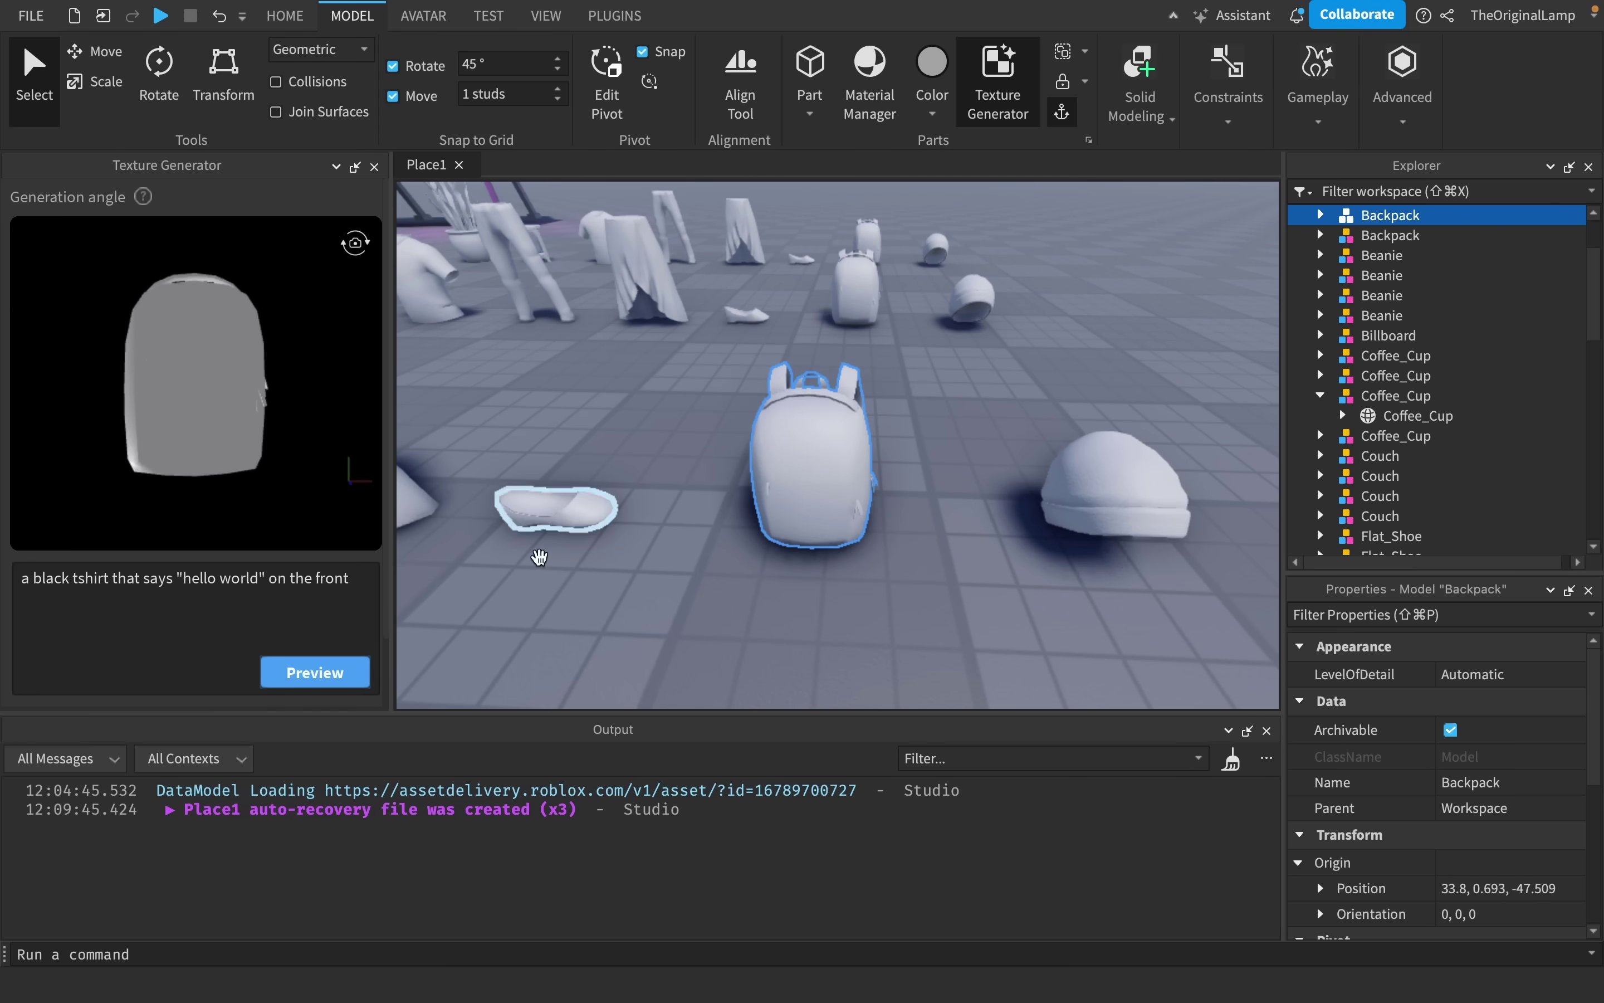
triple_click(350, 586)
text(a carbon fibre black backpack)
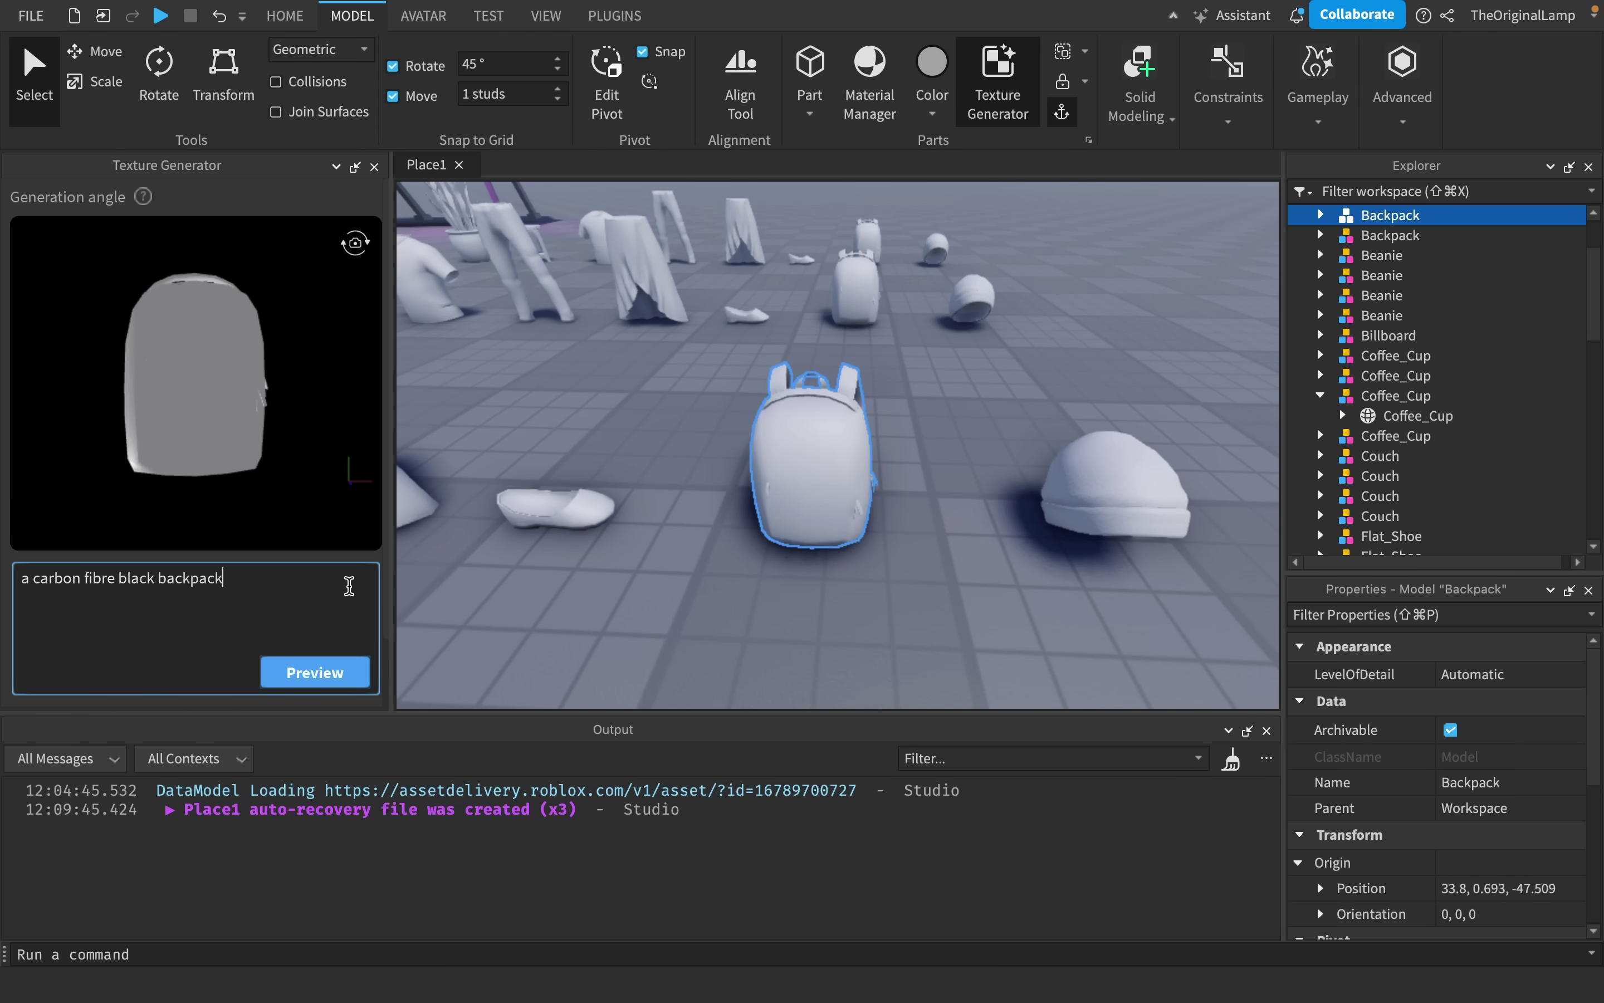
click(314, 671)
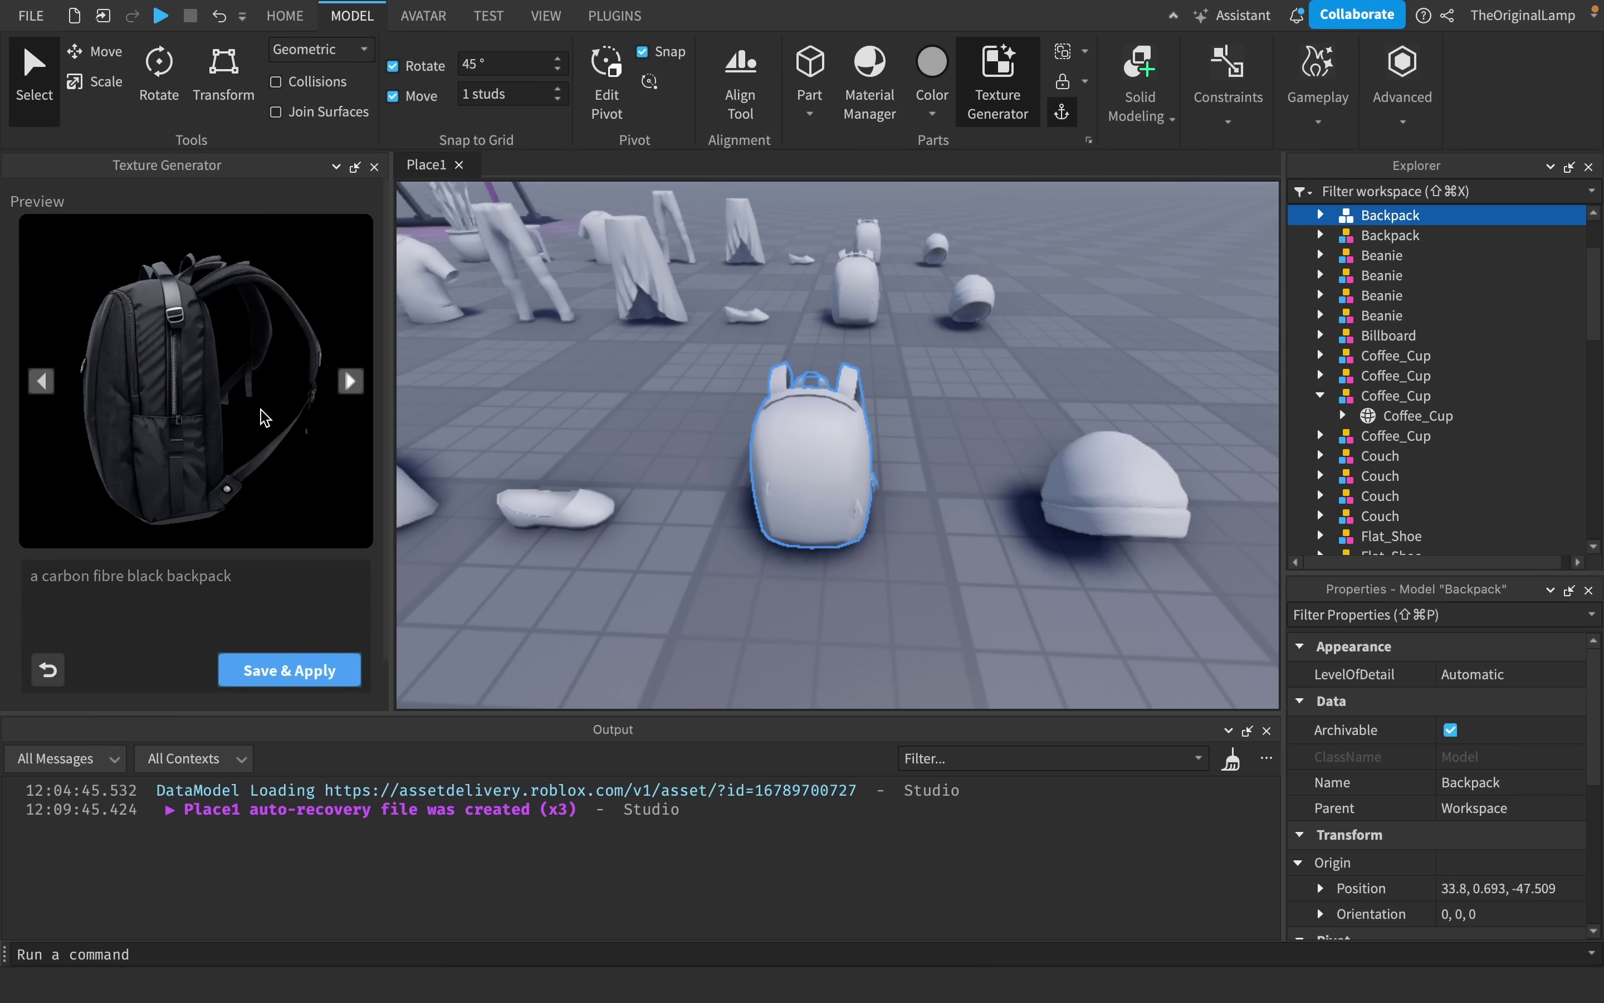
Review the carbon fibre backpack preview from several angles, and save and apply it to the mesh
click(350, 381)
click(350, 381)
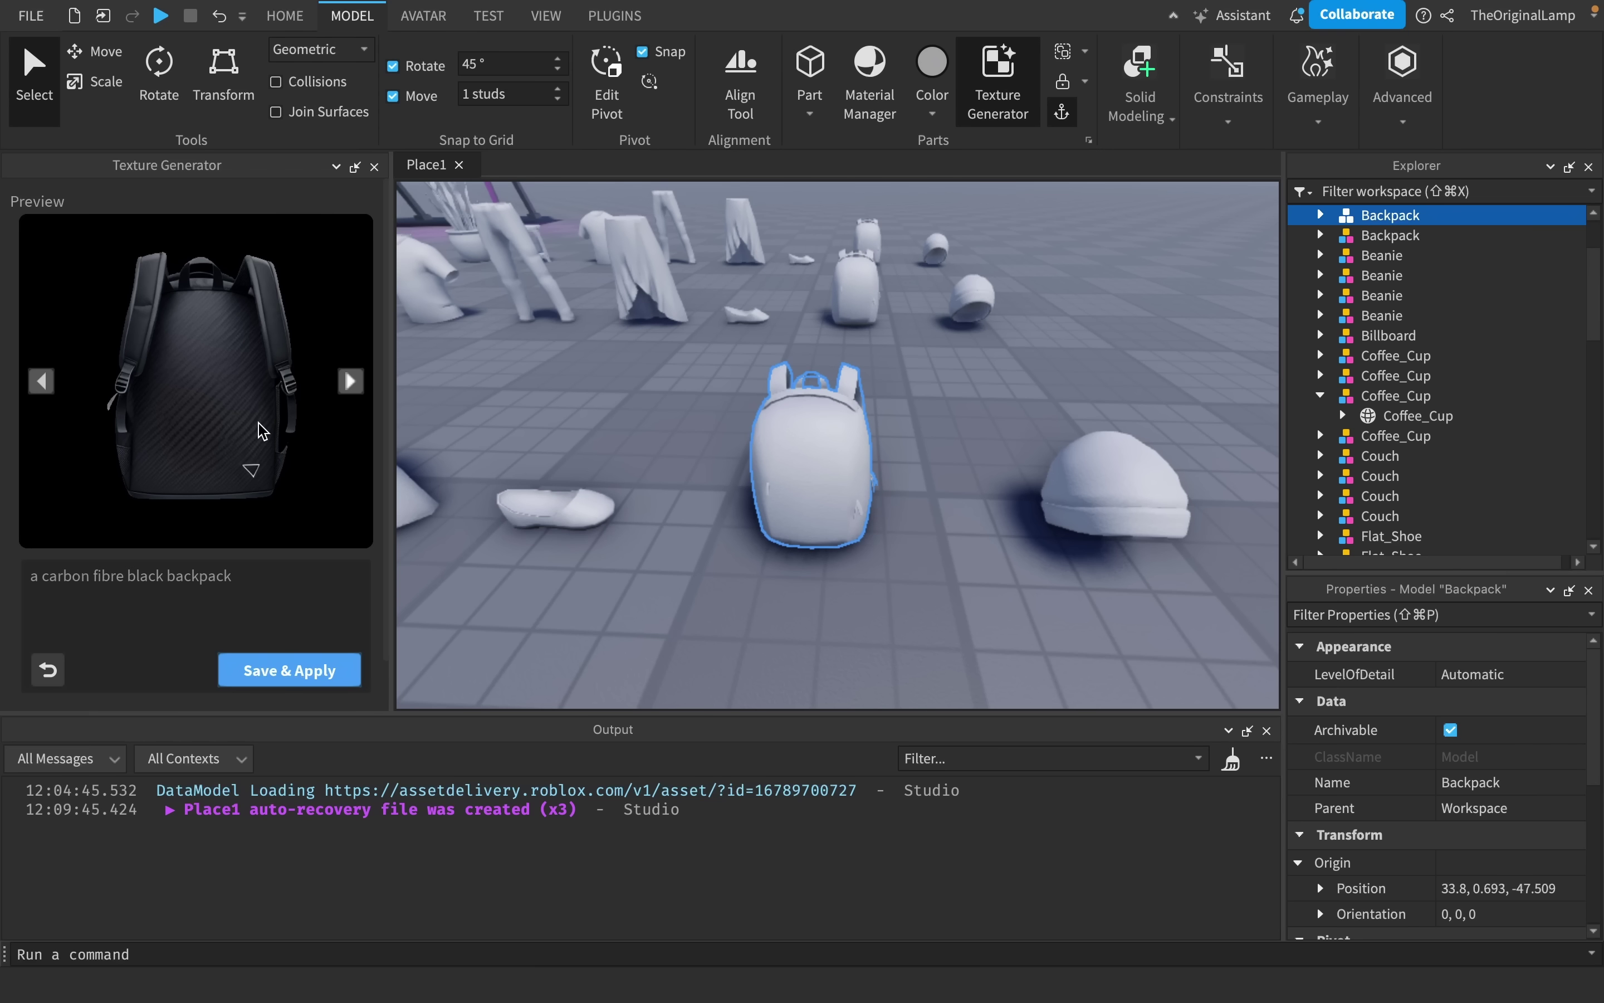
click(350, 382)
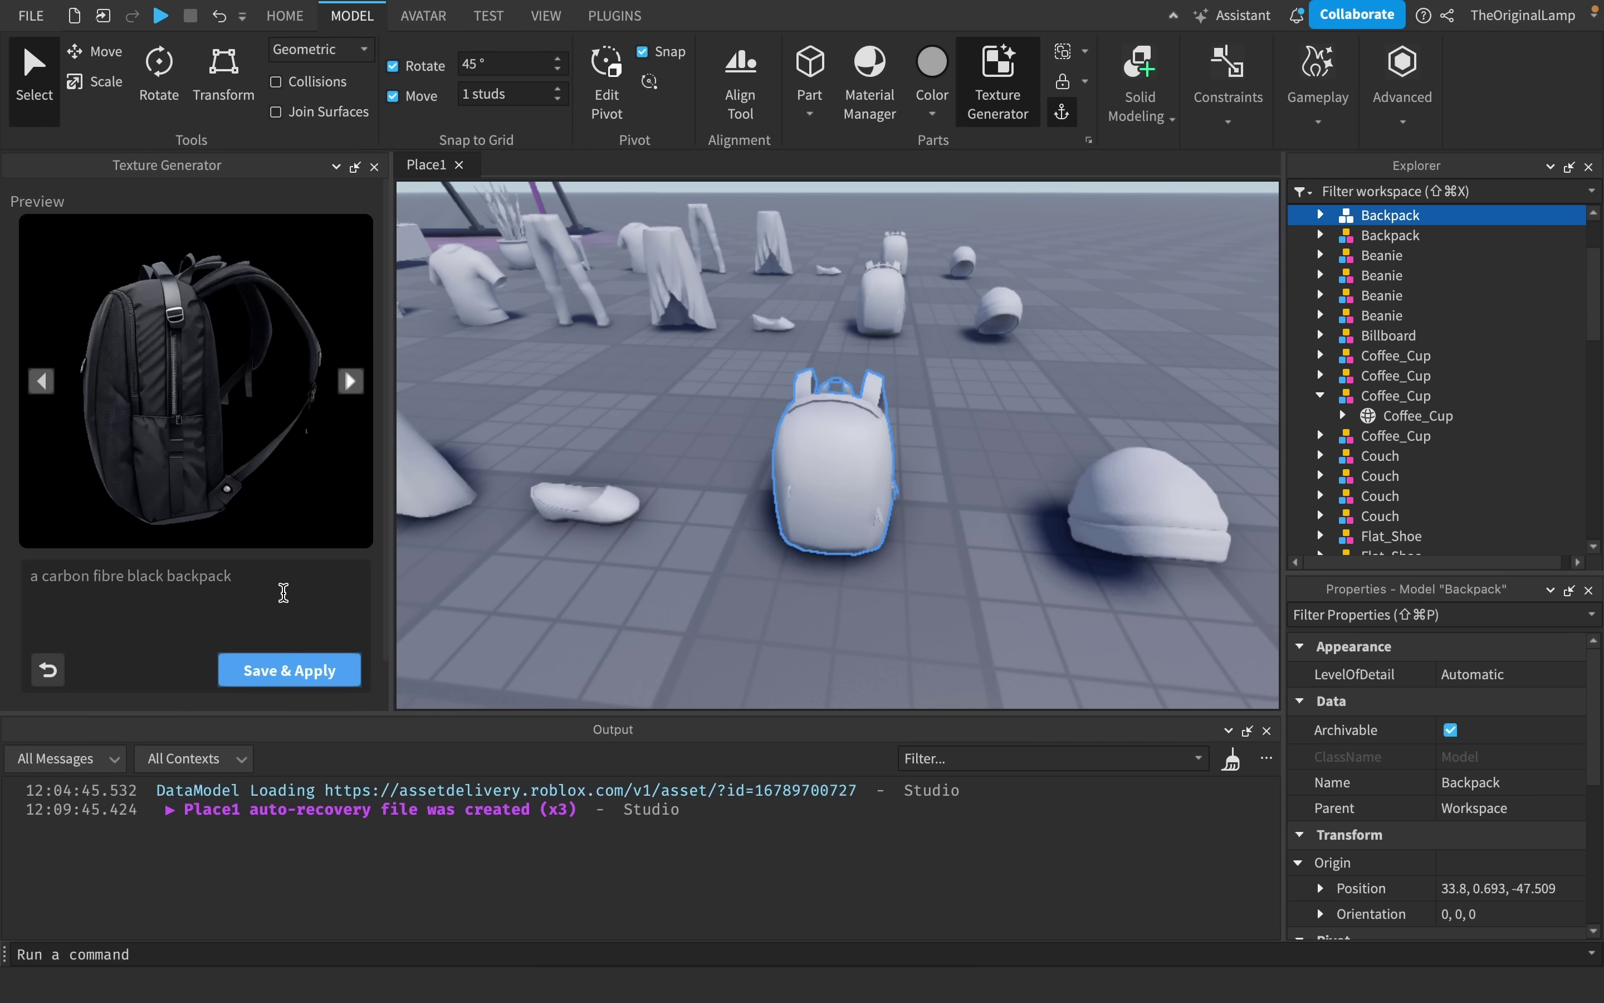
drag(282, 587, 3, 580)
Look over the front and sides of the textured backpack in the scene
key(w)
right_drag(1010, 408, 1013, 415)
key(d)
key(a)
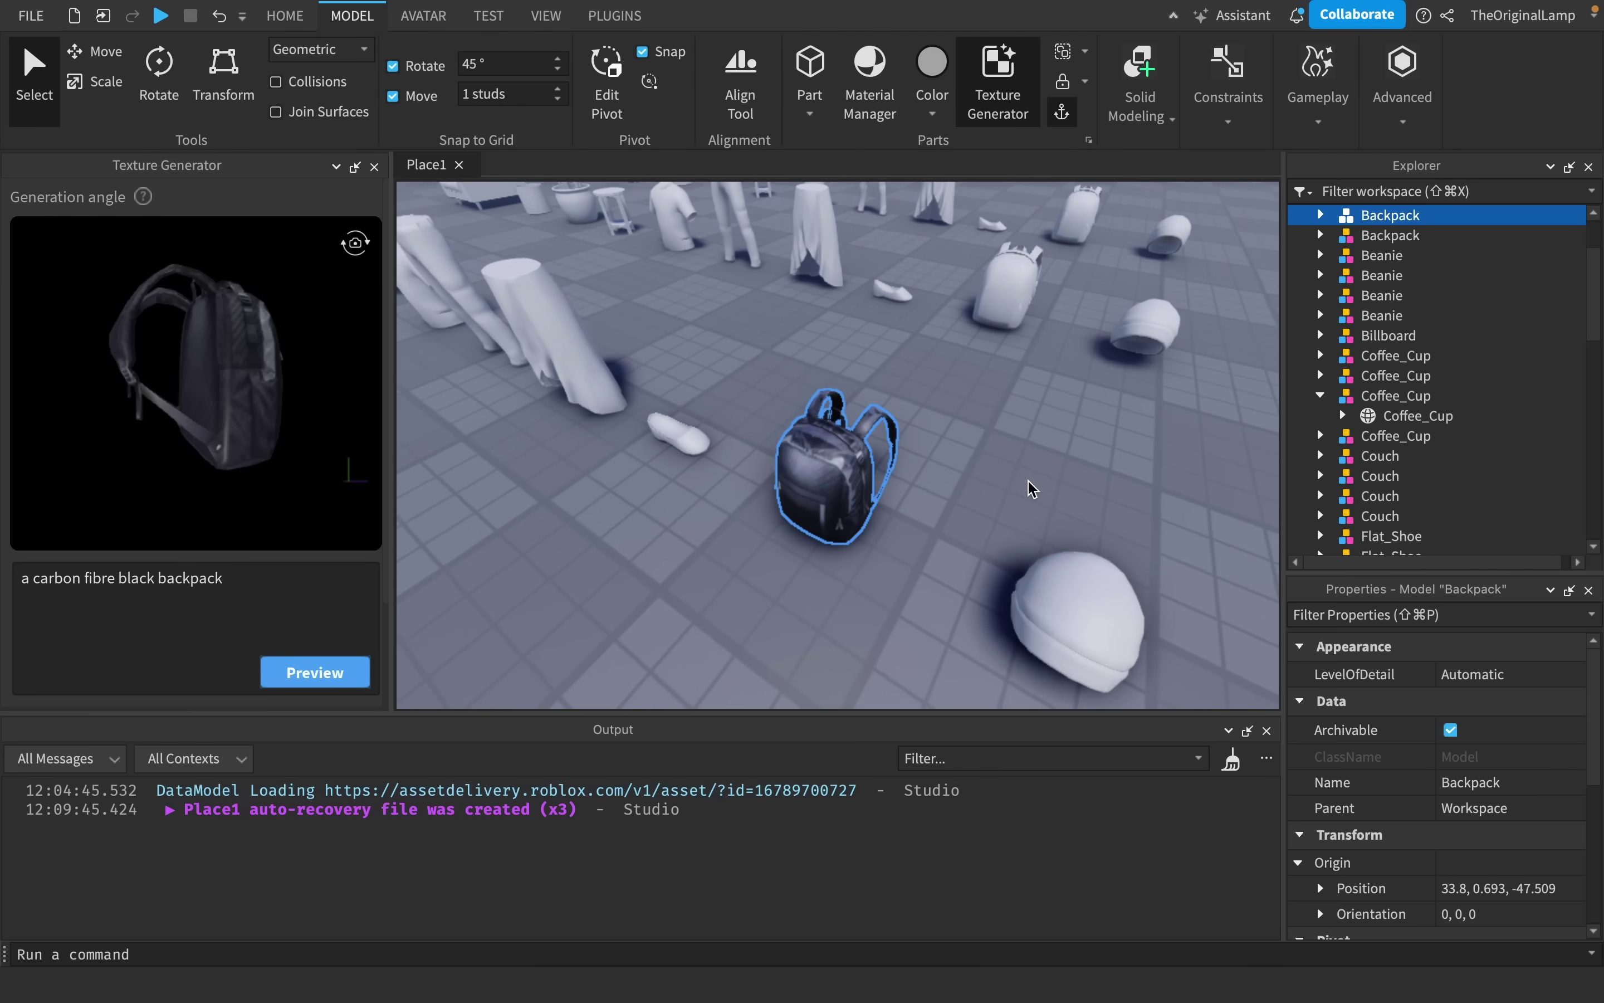
scroll(1033, 489, down, 3)
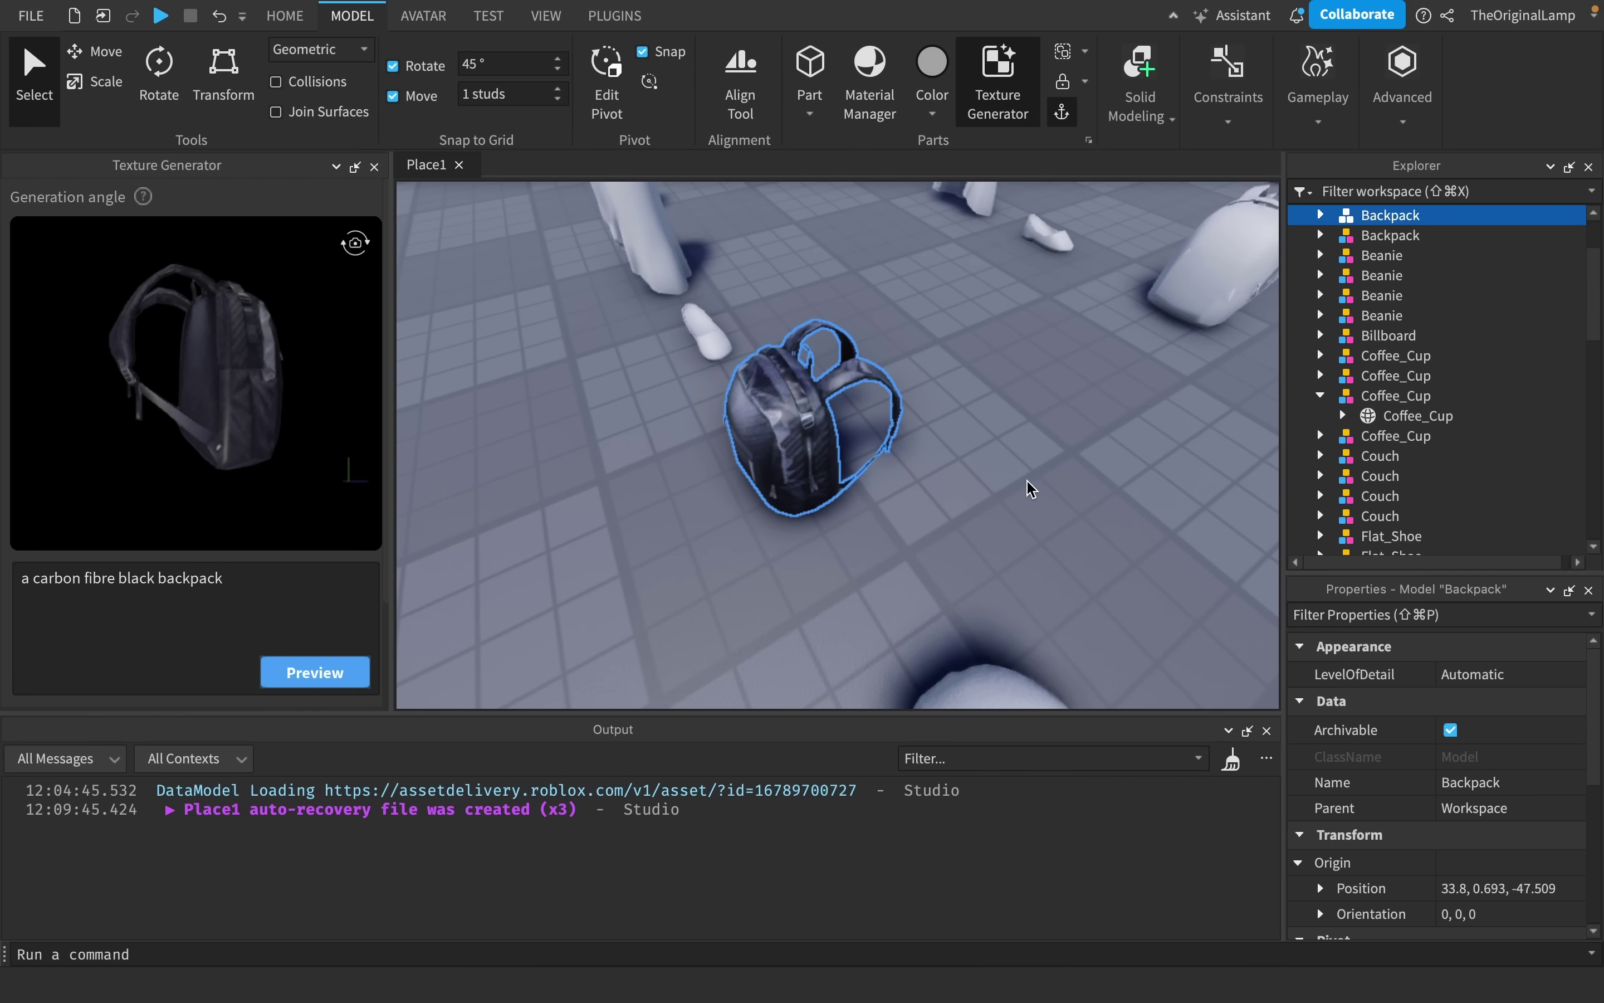
scroll(1057, 494, down, 4)
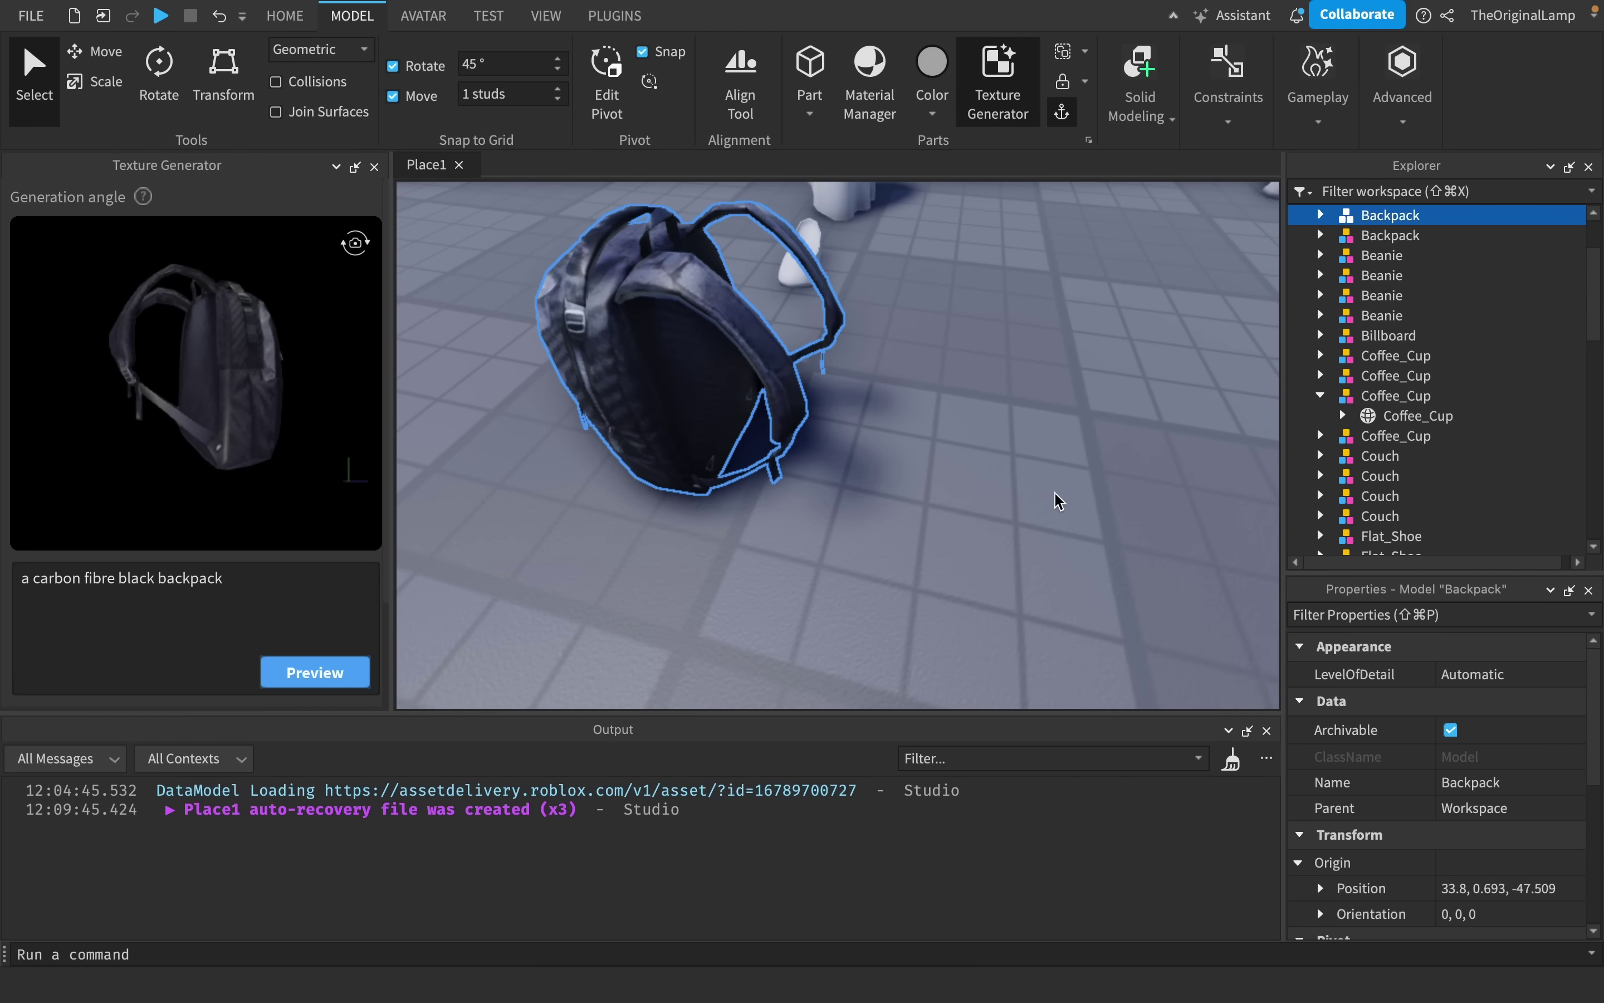
Inspect the textured backpack's back panel and shoulder straps up close and from behind
right_drag(1057, 493, 1057, 493)
key(d)
key(w)
key(s)
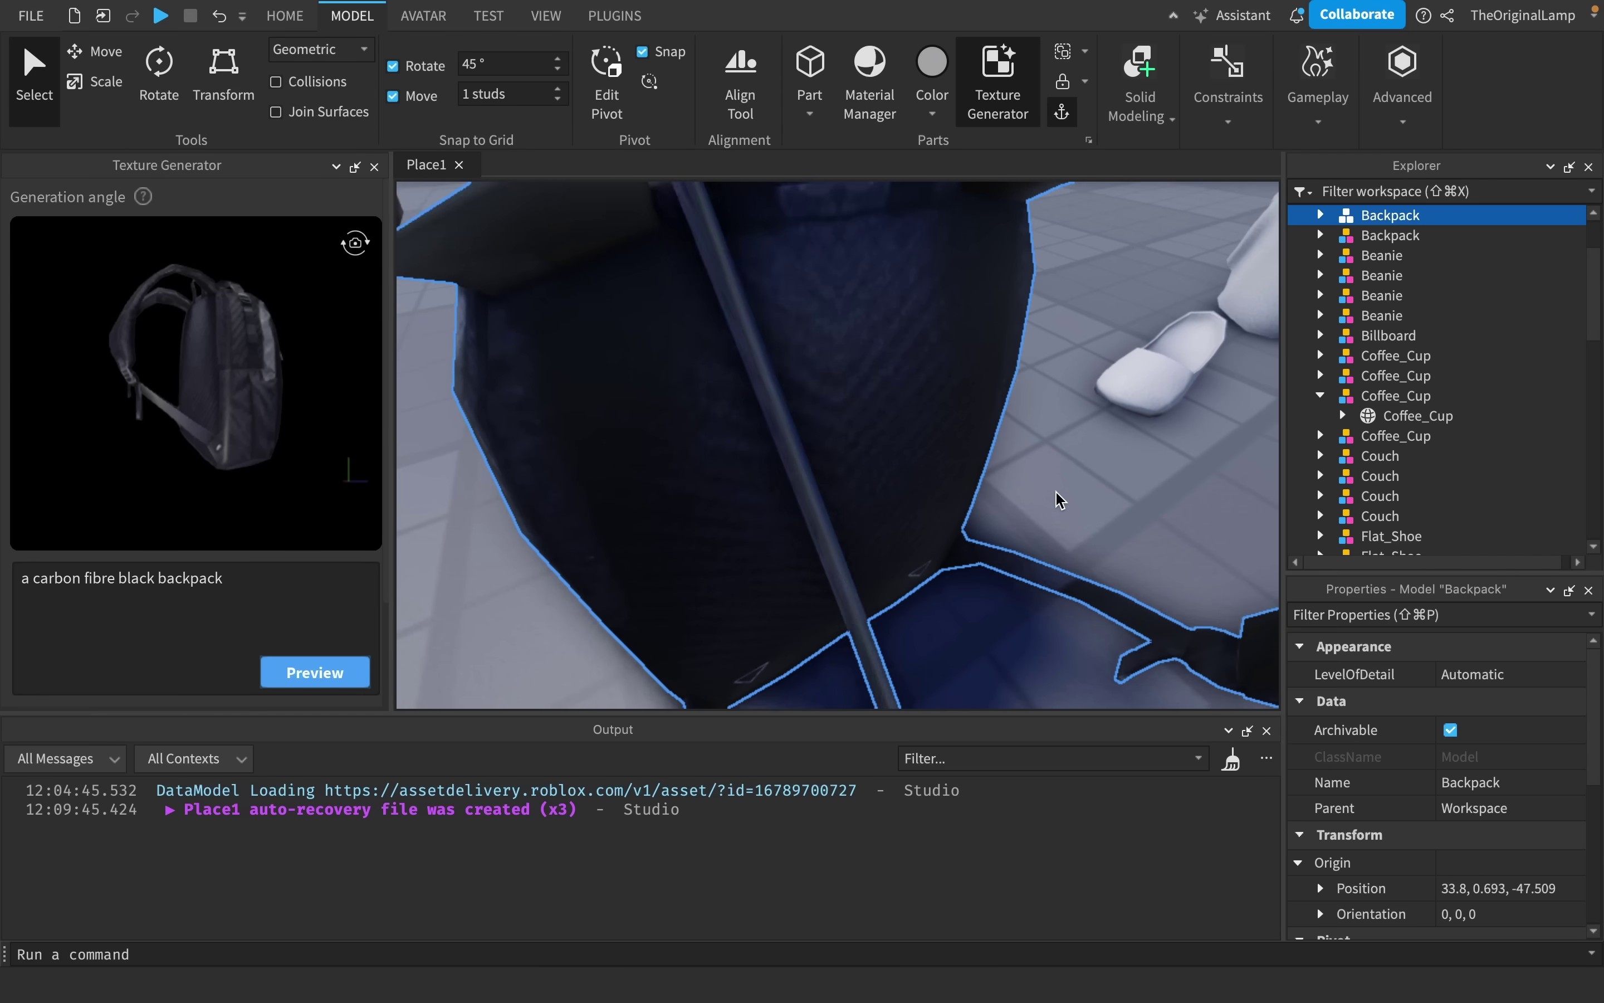
key(s)
right_drag(1055, 491, 1055, 491)
key(w)
scroll(1056, 493, down, 5)
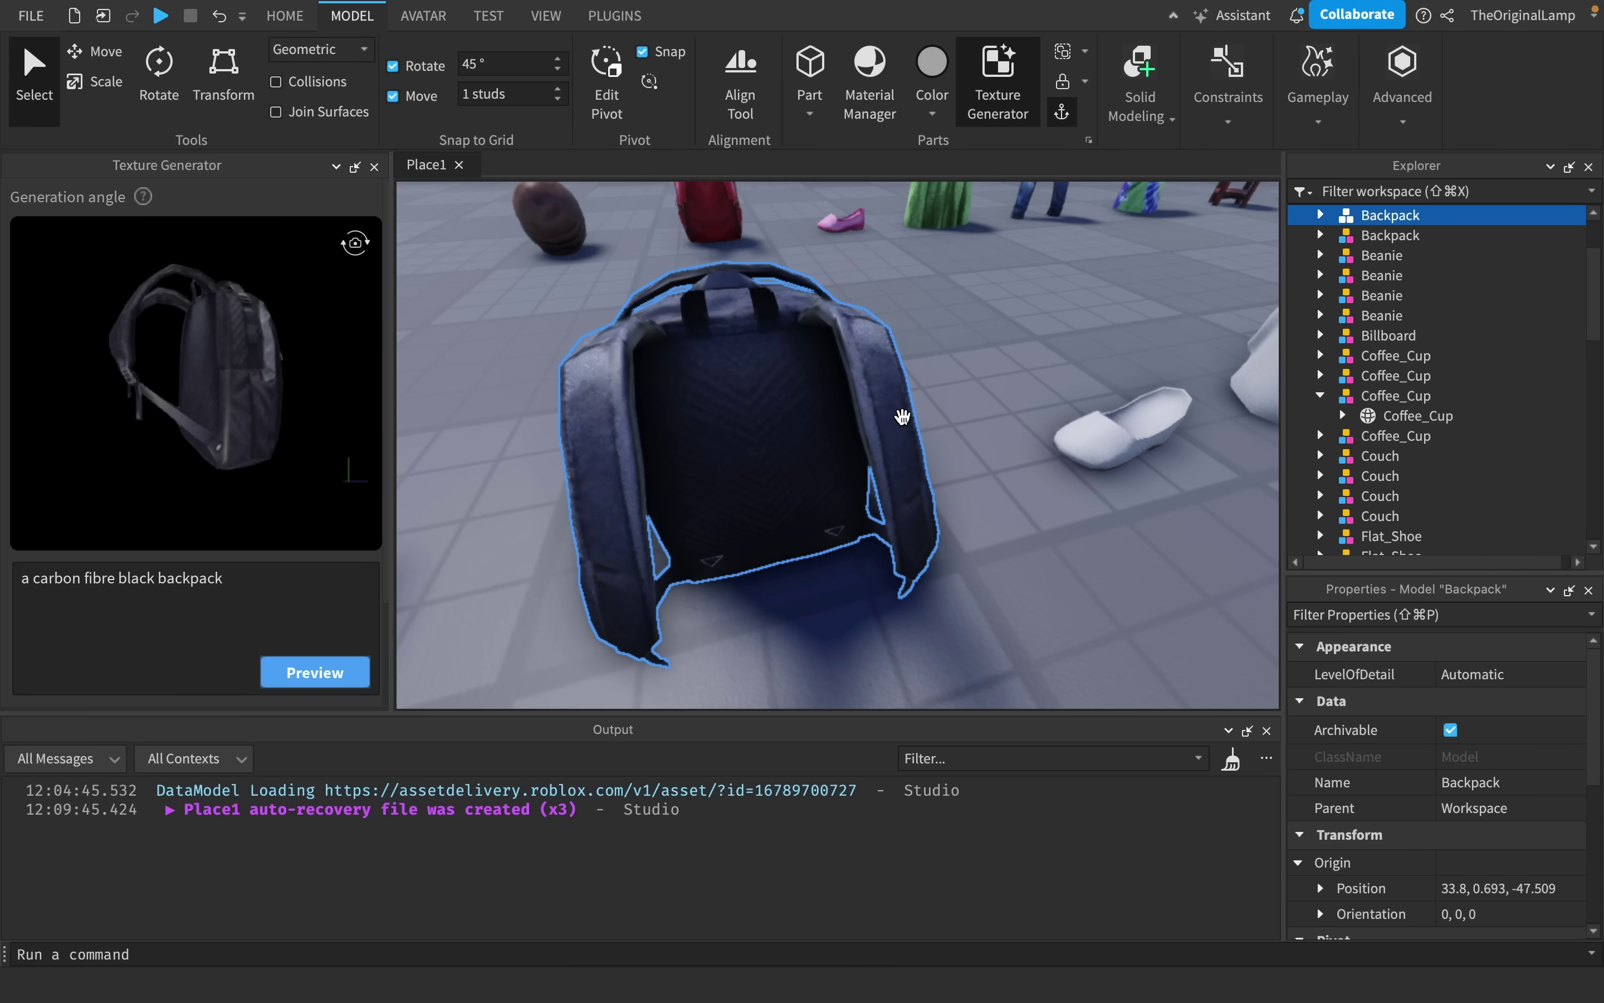
mouse_move(902, 414)
right_down()
mouse_move(896, 376)
mouse_move(908, 383)
right_up()
drag(258, 363, 36, 459)
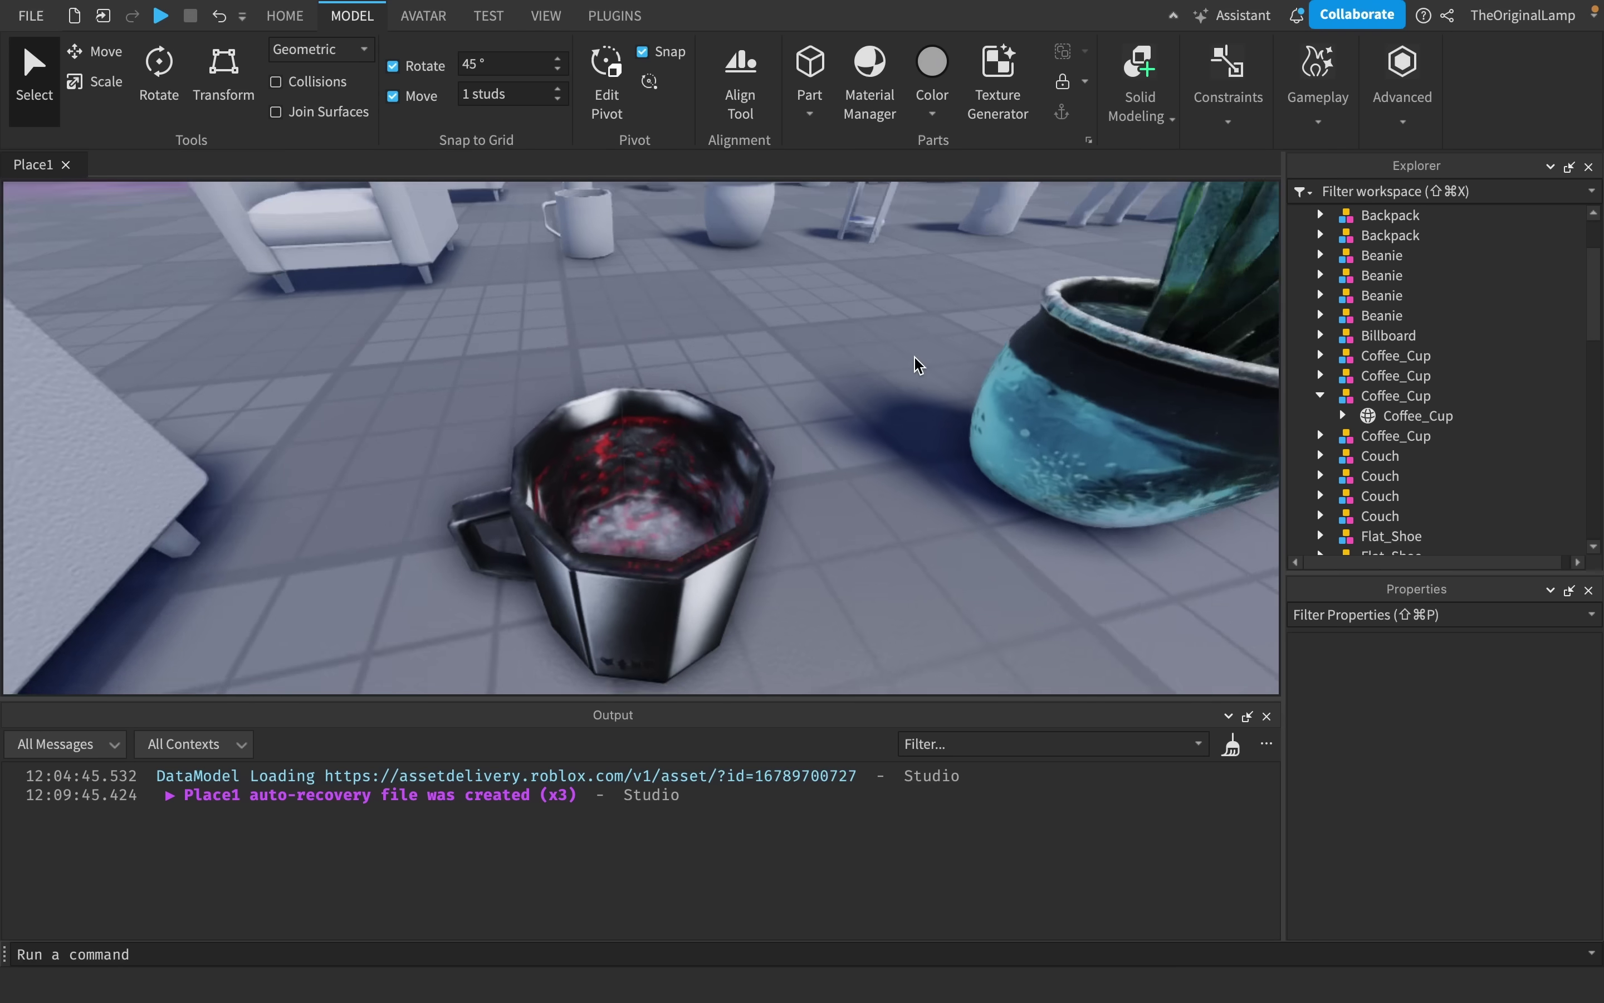
Examine the textured coffee cup and snake plant beside the blank meshes, both up close and from a distance
right_drag(915, 356, 913, 358)
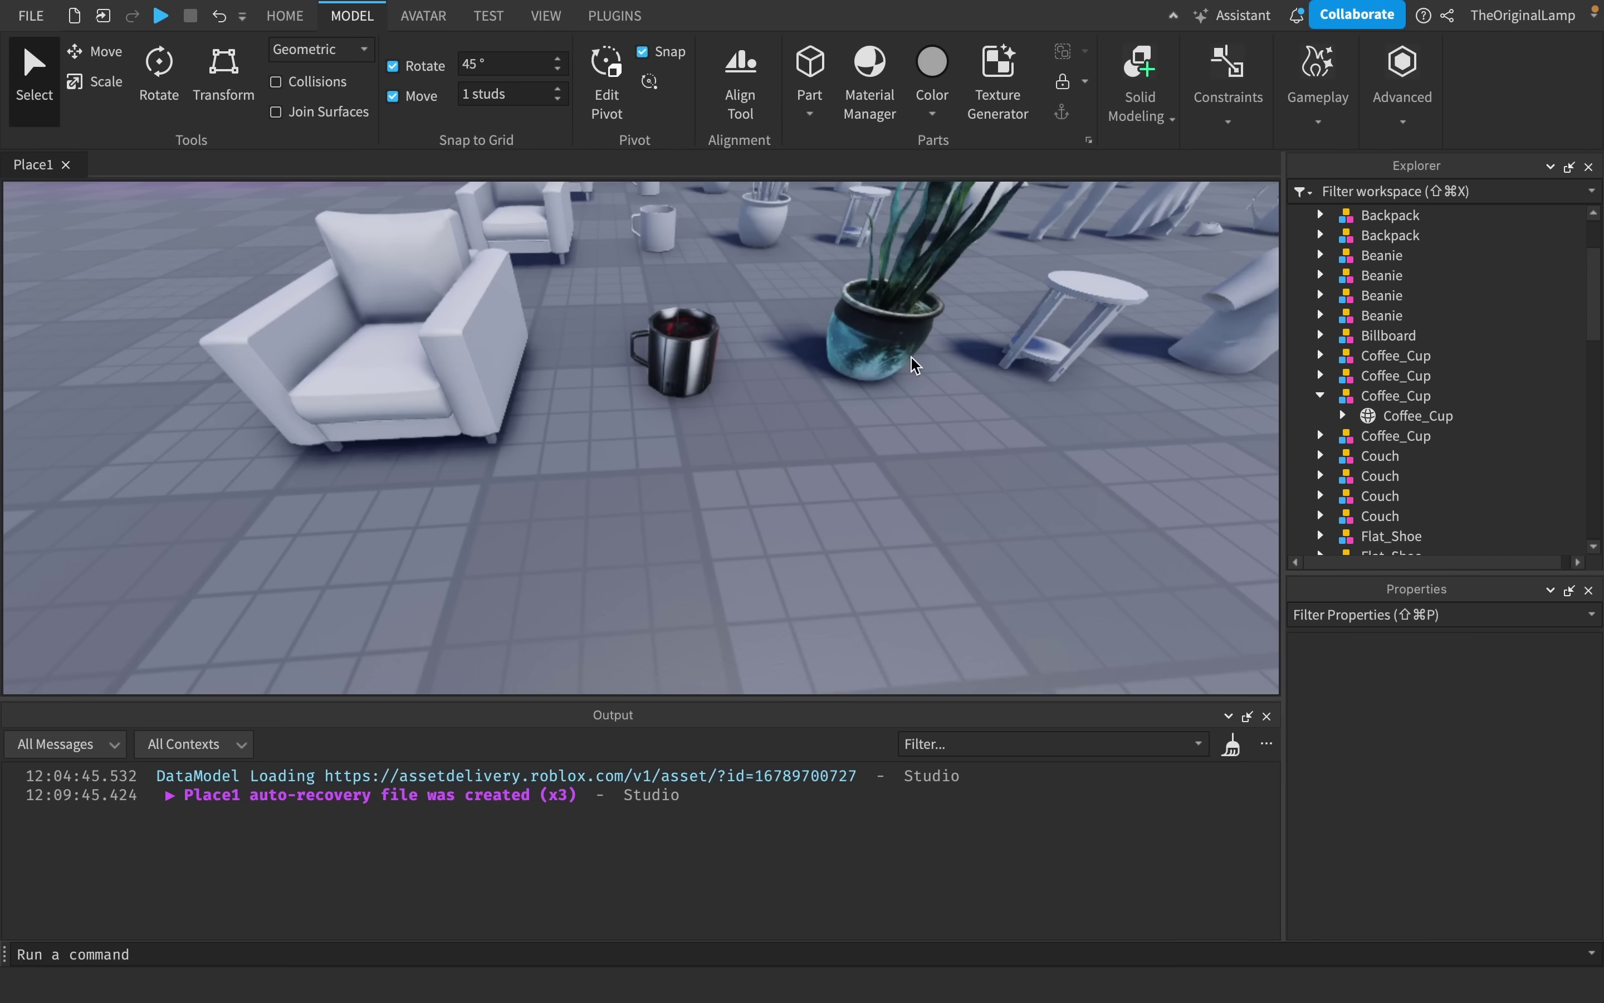
scroll(913, 359, down, 5)
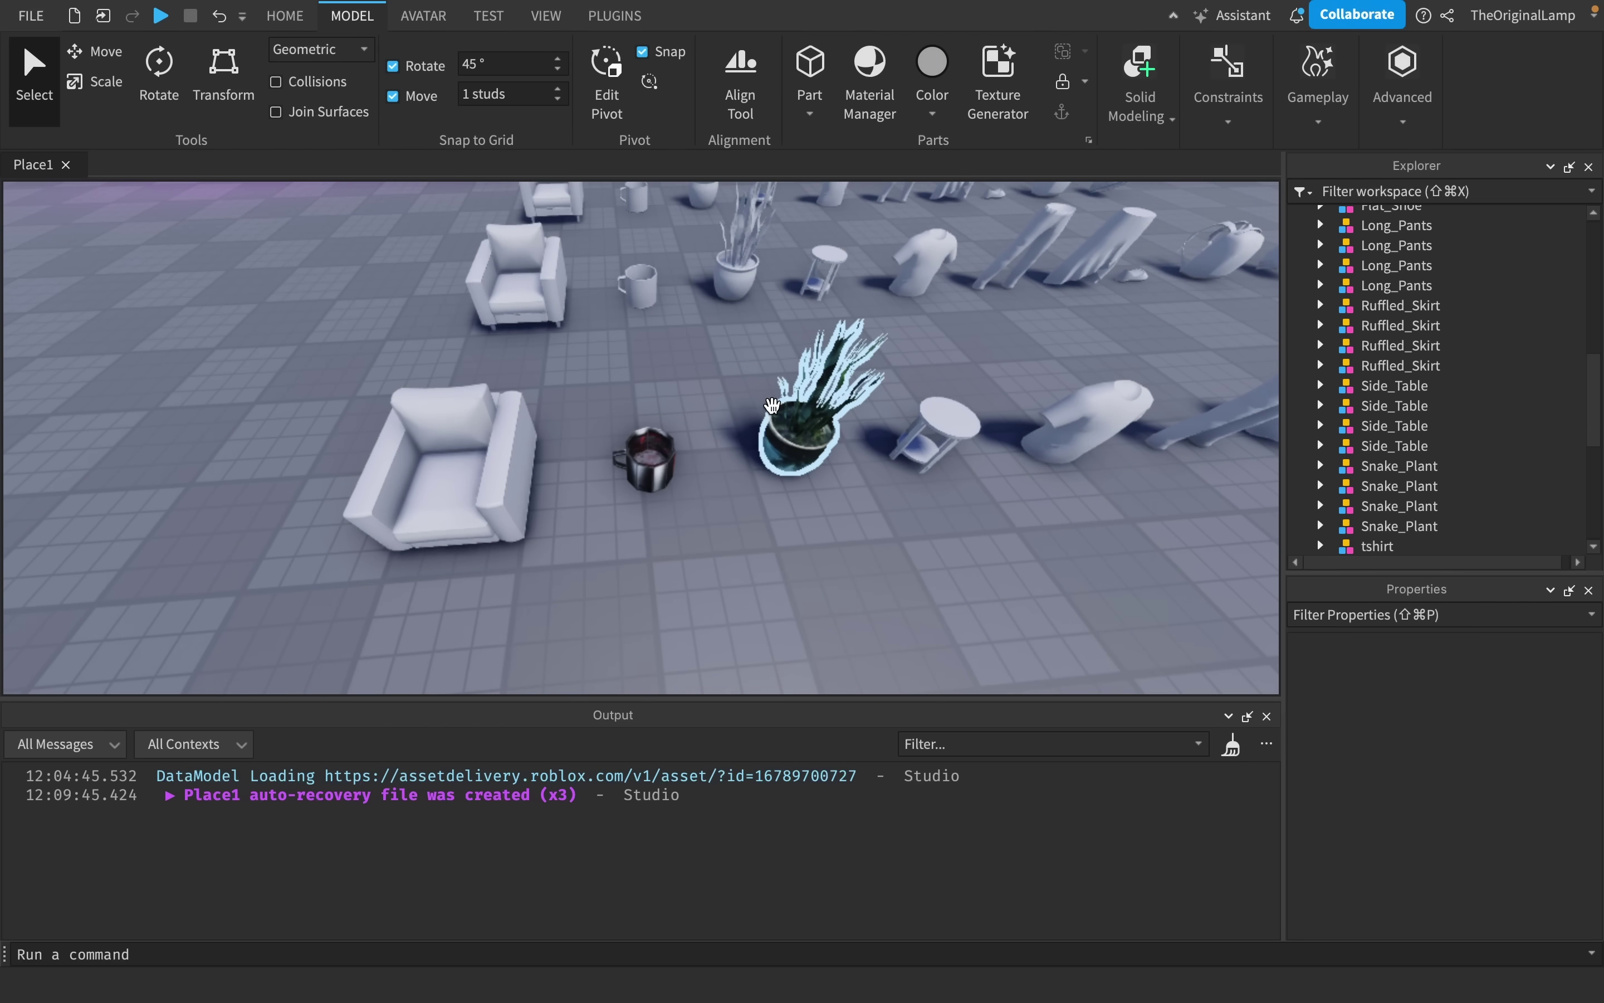
scroll(773, 406, up, 5)
key(w)
right_drag(773, 407, 774, 407)
key(s)
key(w)
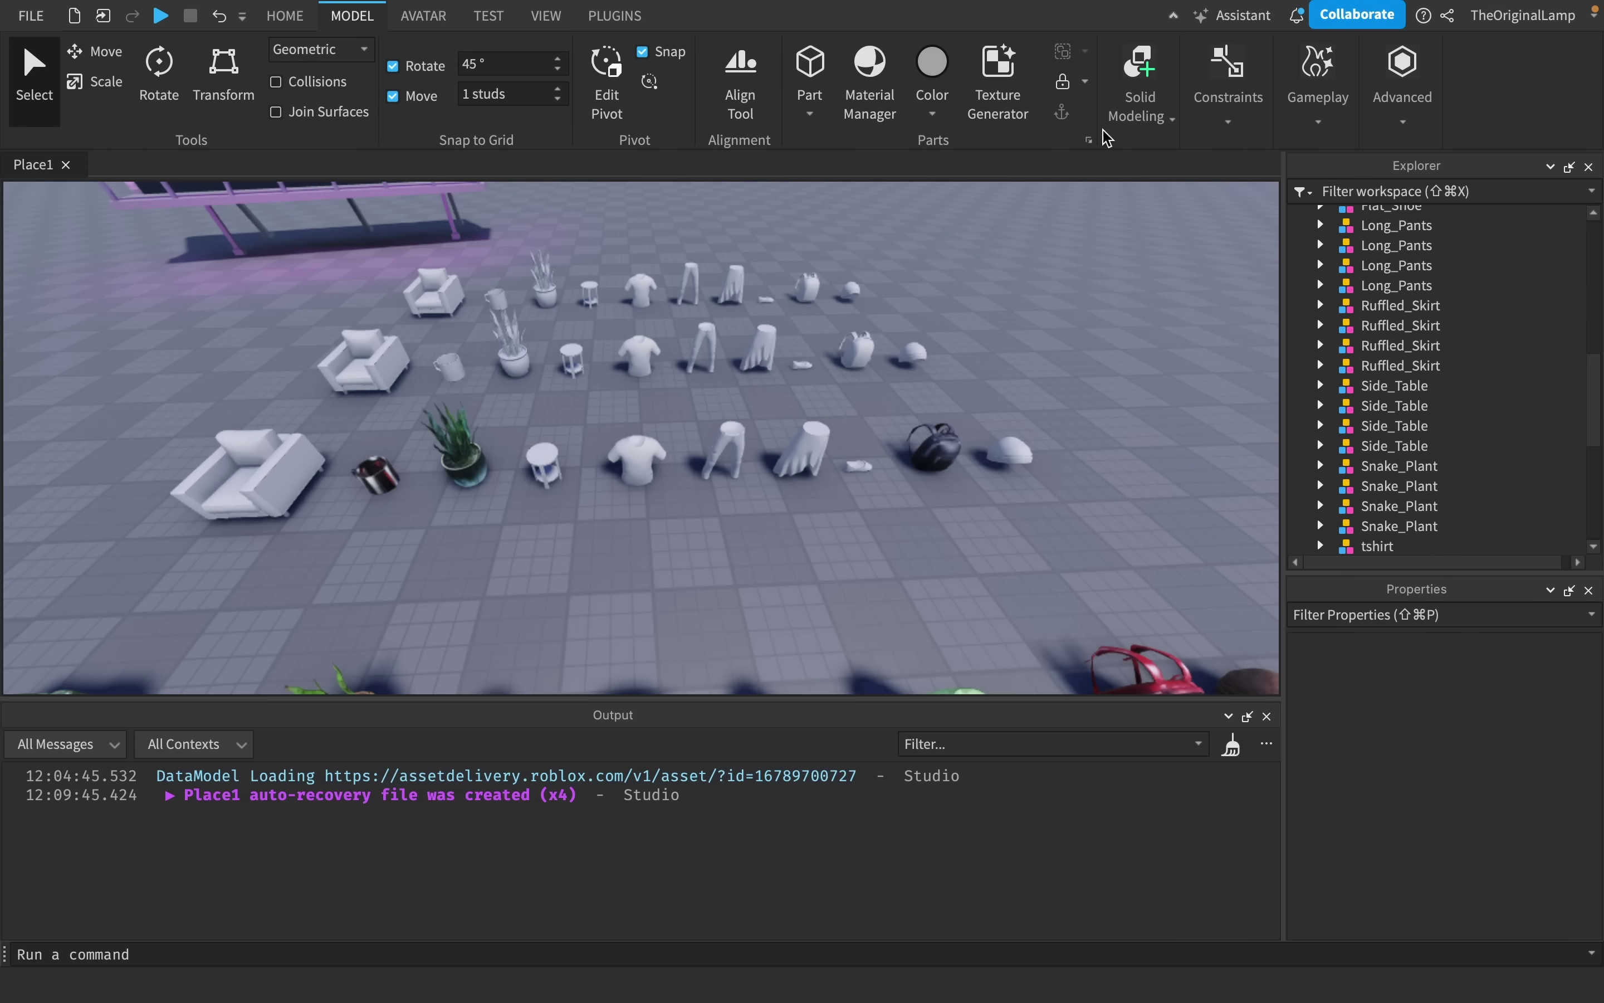
Reopen the Texture Generator and look over its saved textures and the textured meshes in the scene
click(1001, 100)
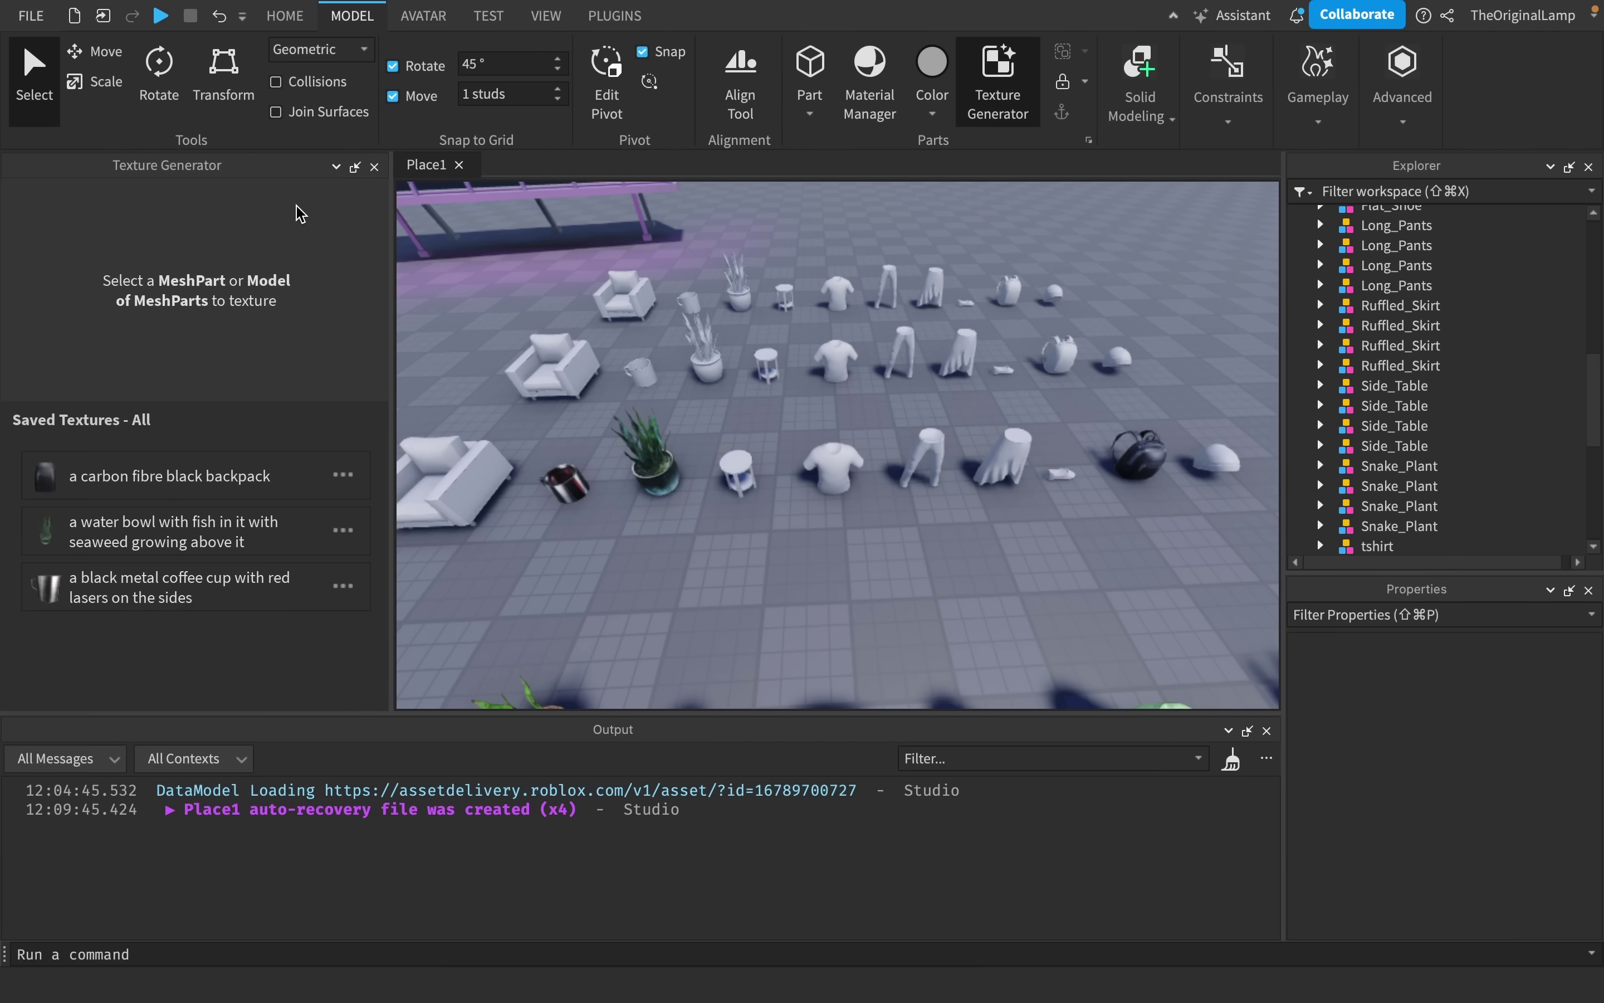
scroll(952, 434, down, 5)
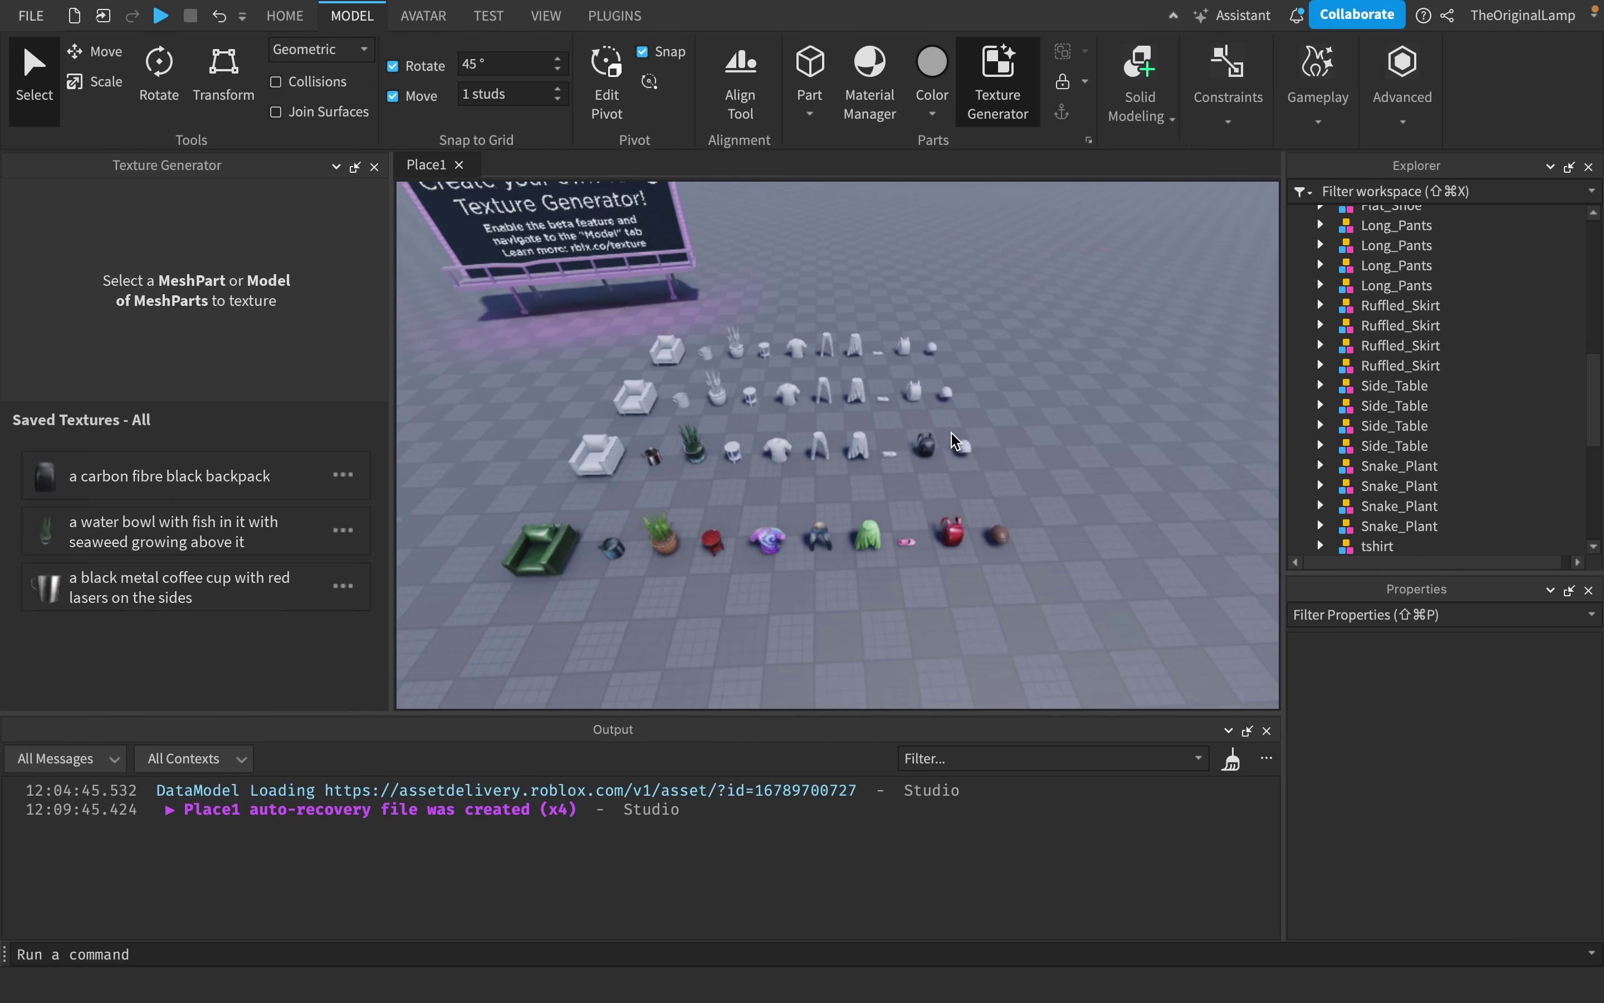
right_drag(952, 433, 840, 400)
scroll(952, 432, up, 5)
scroll(951, 432, down, 5)
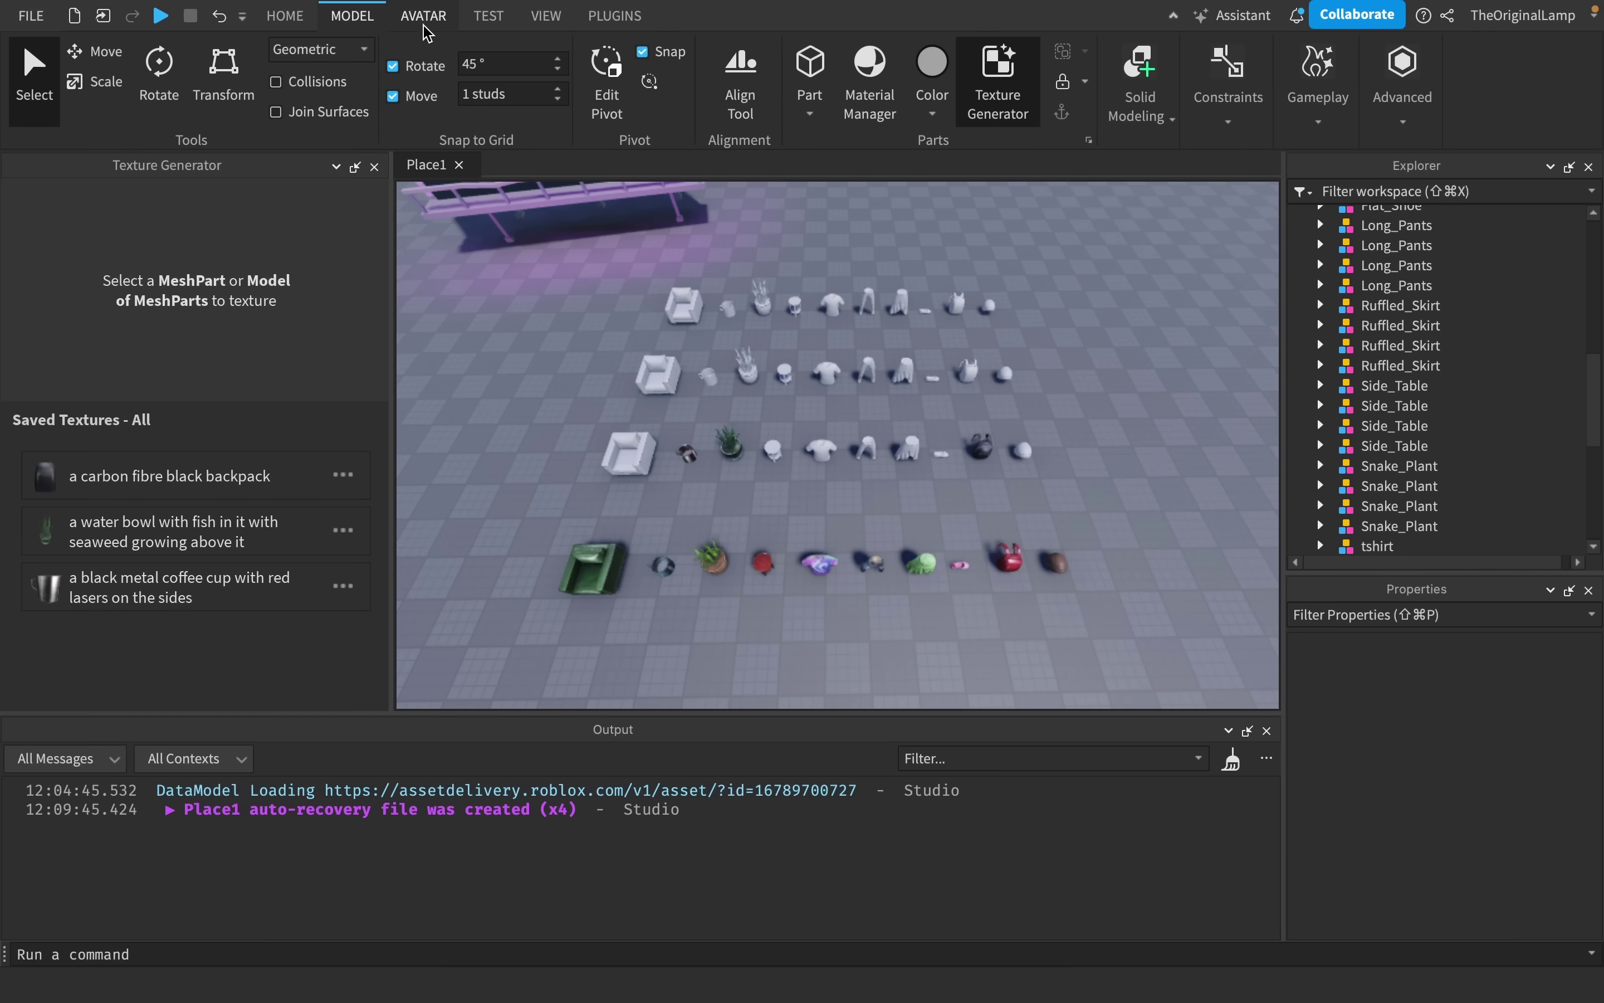
scroll(1014, 405, up, 10)
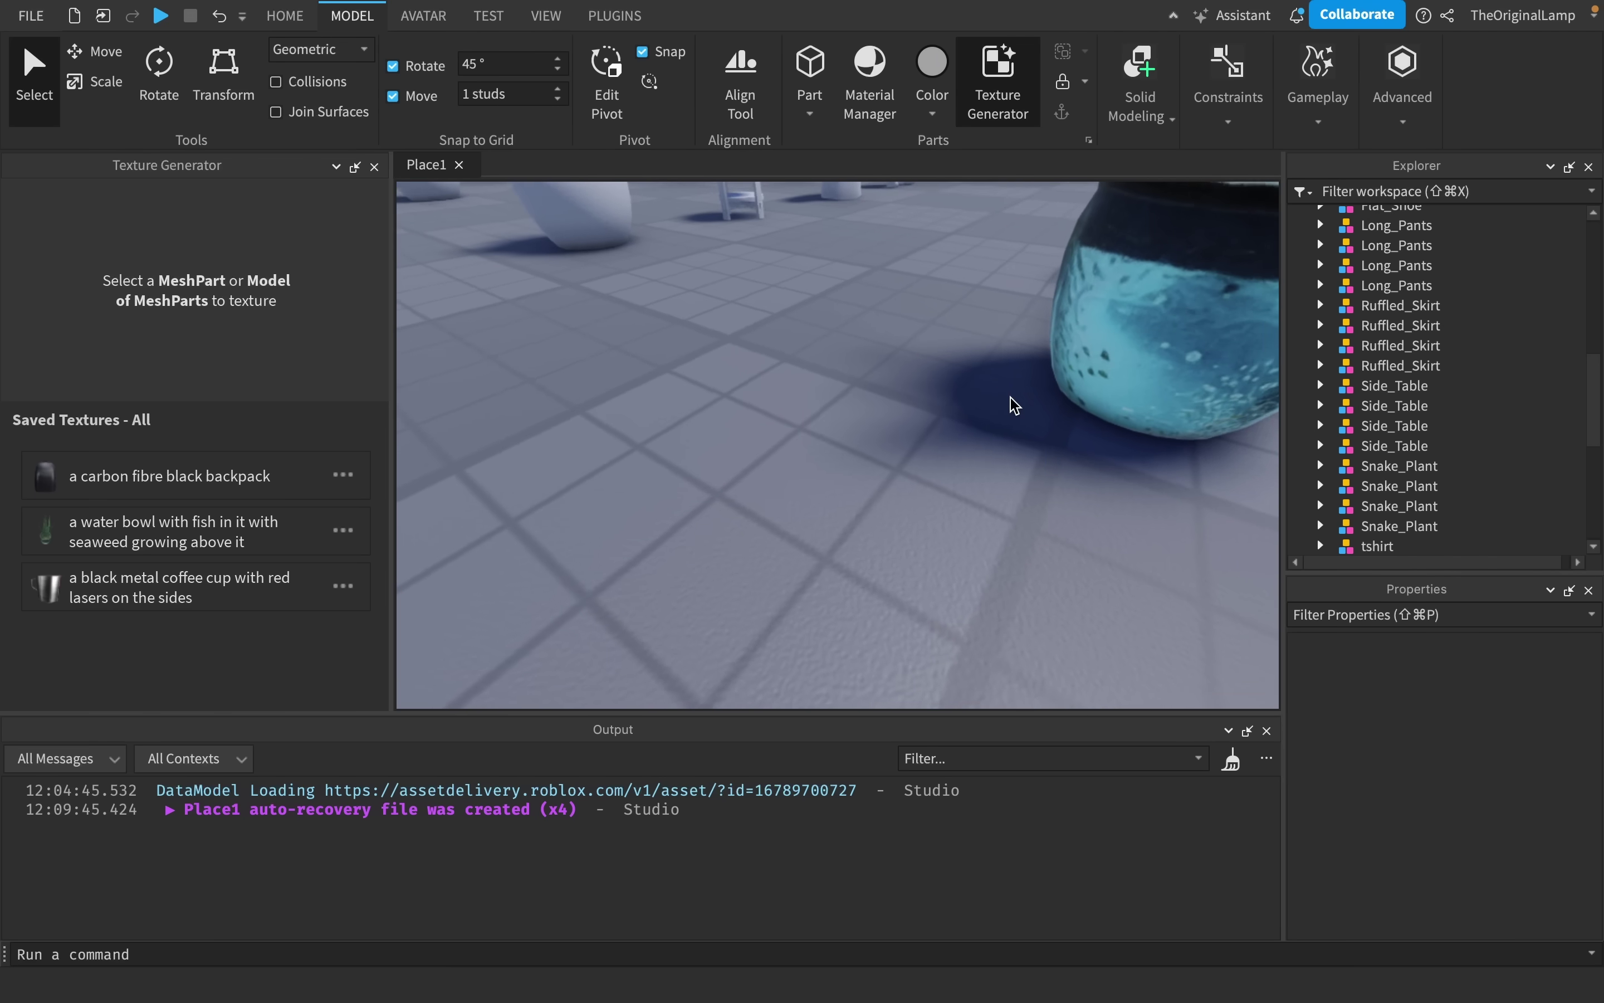
scroll(1014, 405, down, 10)
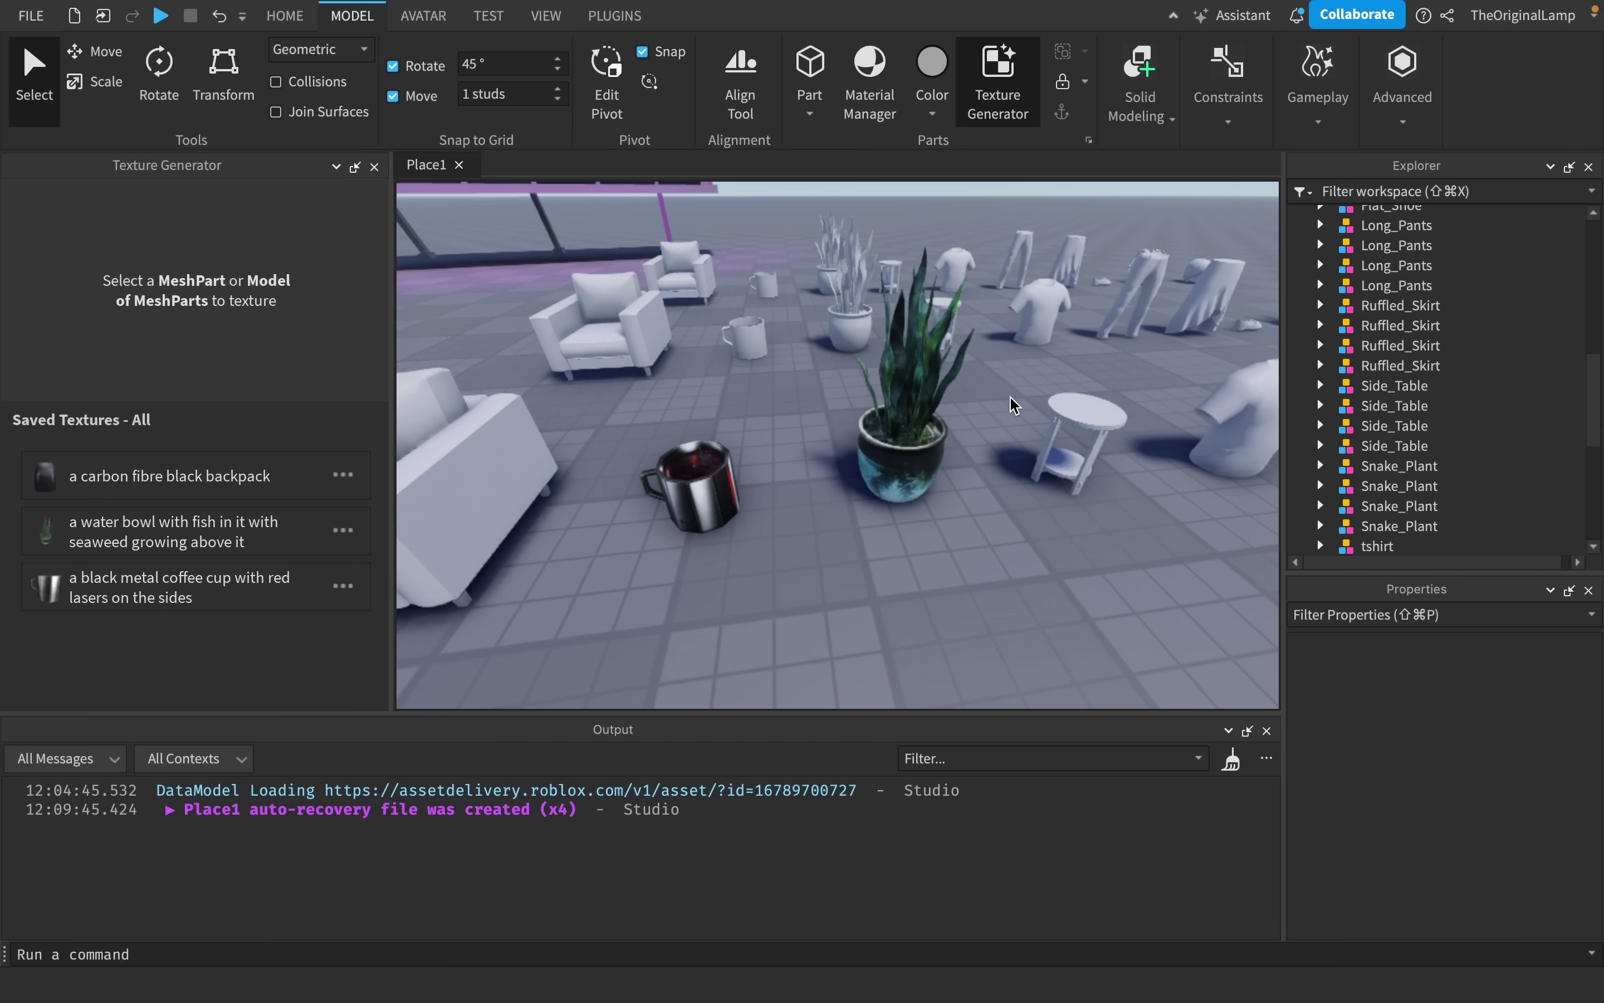
Move along the row containing the textured plant to examine the blank T-shirt, pants and skirt meshes
key(w)
right_drag(1002, 425, 999, 425)
key(s)
key(d)
key(w)
key(s)
key(a)
key(w)
key(d)
key(s)
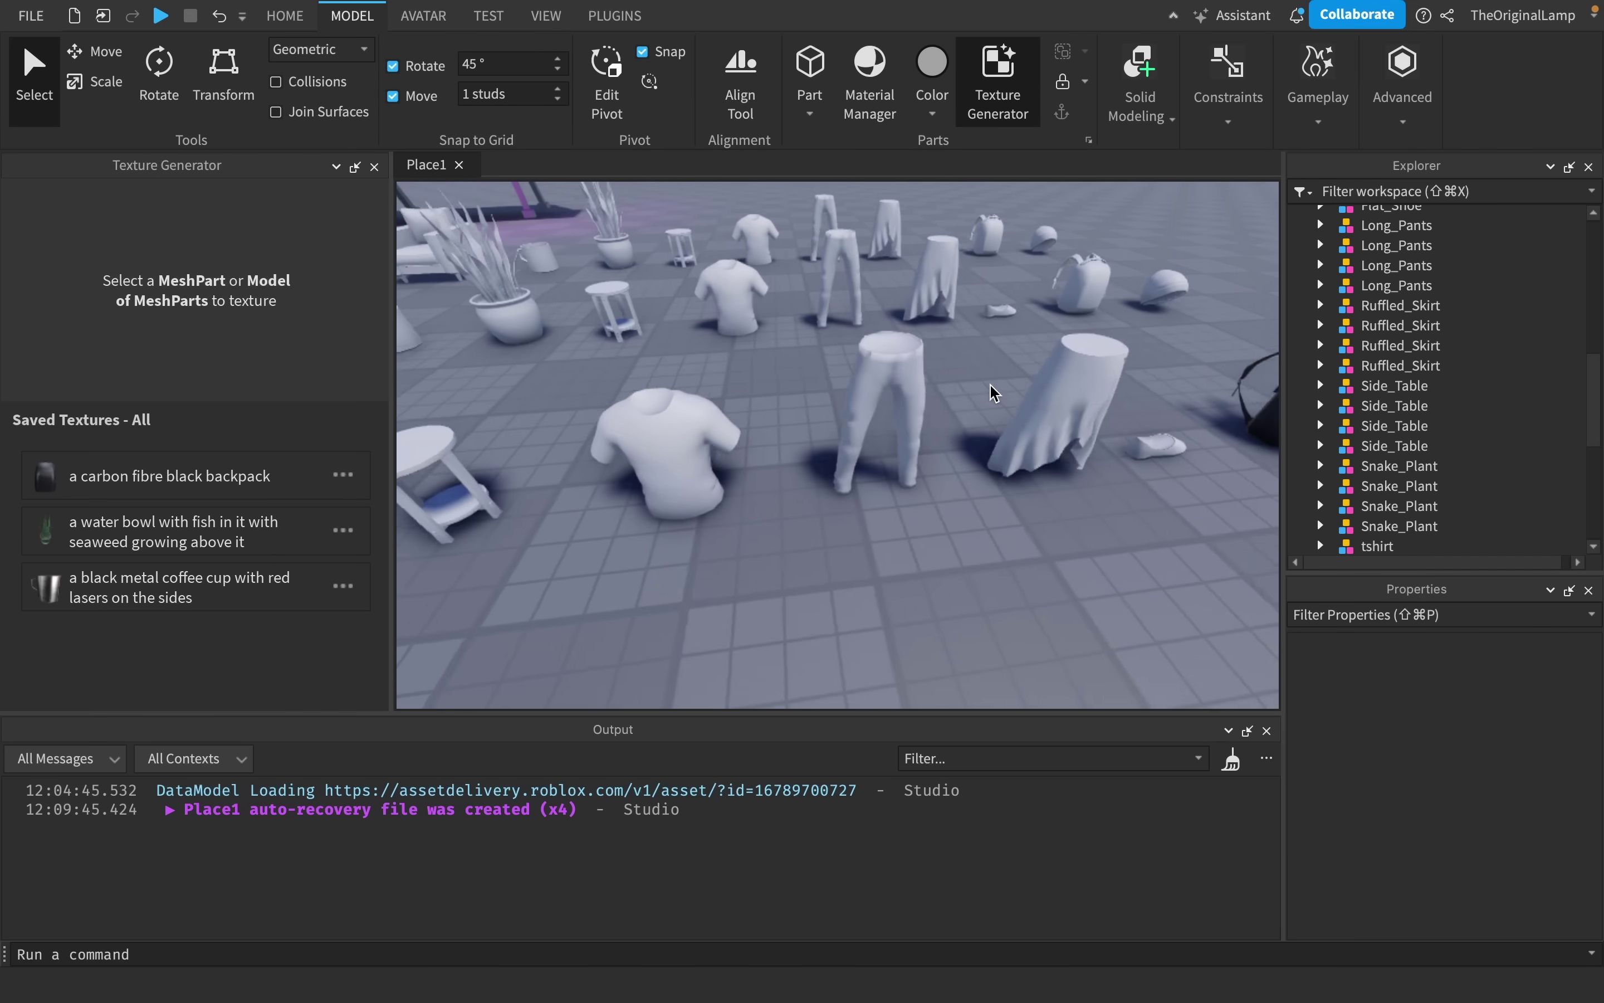
Compare the front row of coloured sample meshes with the rows behind it, from close up and from above
key(a)
key(w)
right_drag(901, 377, 958, 360)
key(a)
key(w)
key(s)
key(w)
key(s)
scroll(963, 367, up, 3)
scroll(963, 366, down, 10)
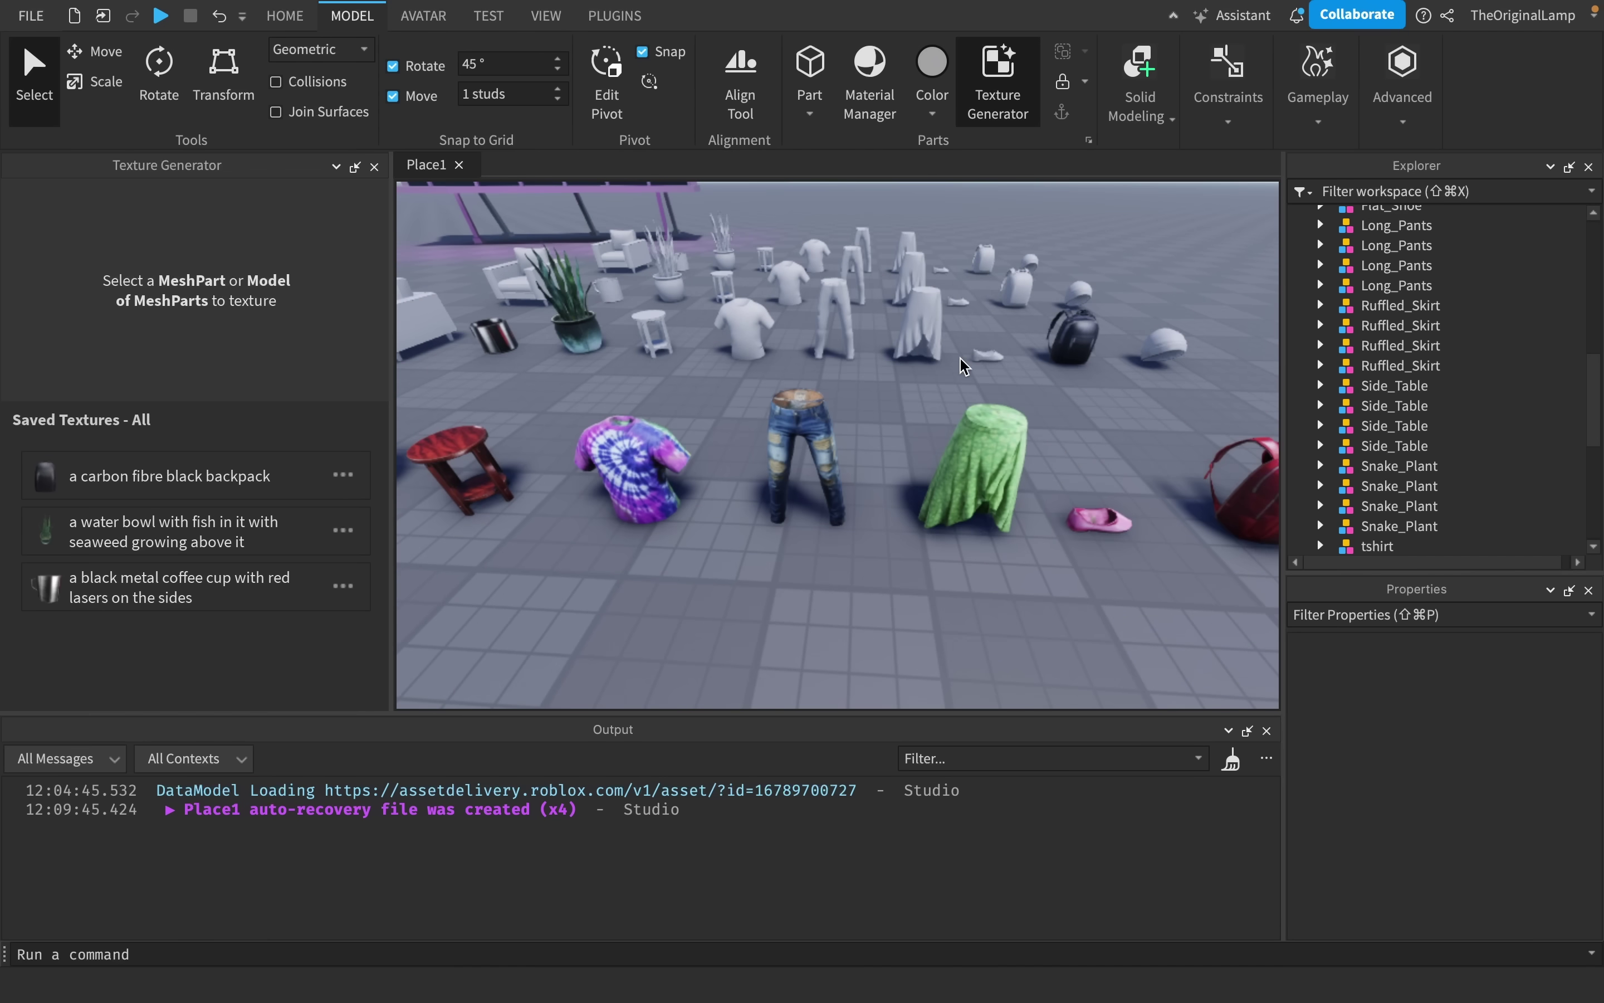
right_drag(1048, 425, 1051, 427)
key(s)
key(w)
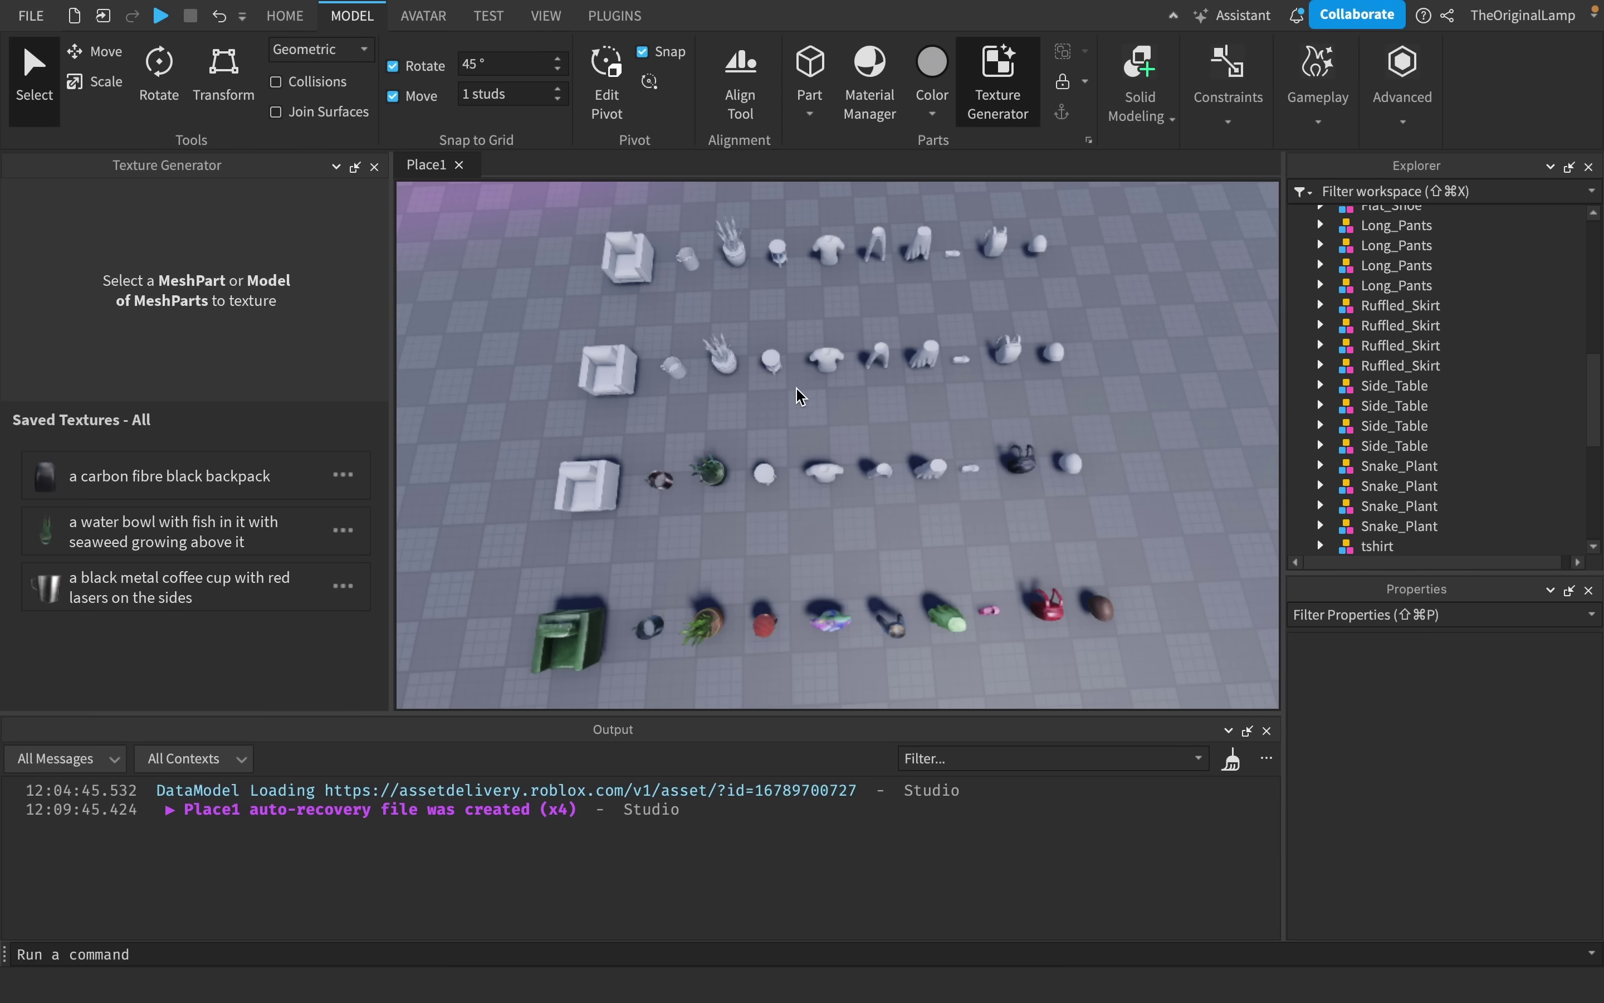
Close the Texture Generator and view all four rows of meshes from above
scroll(838, 396, up, 1)
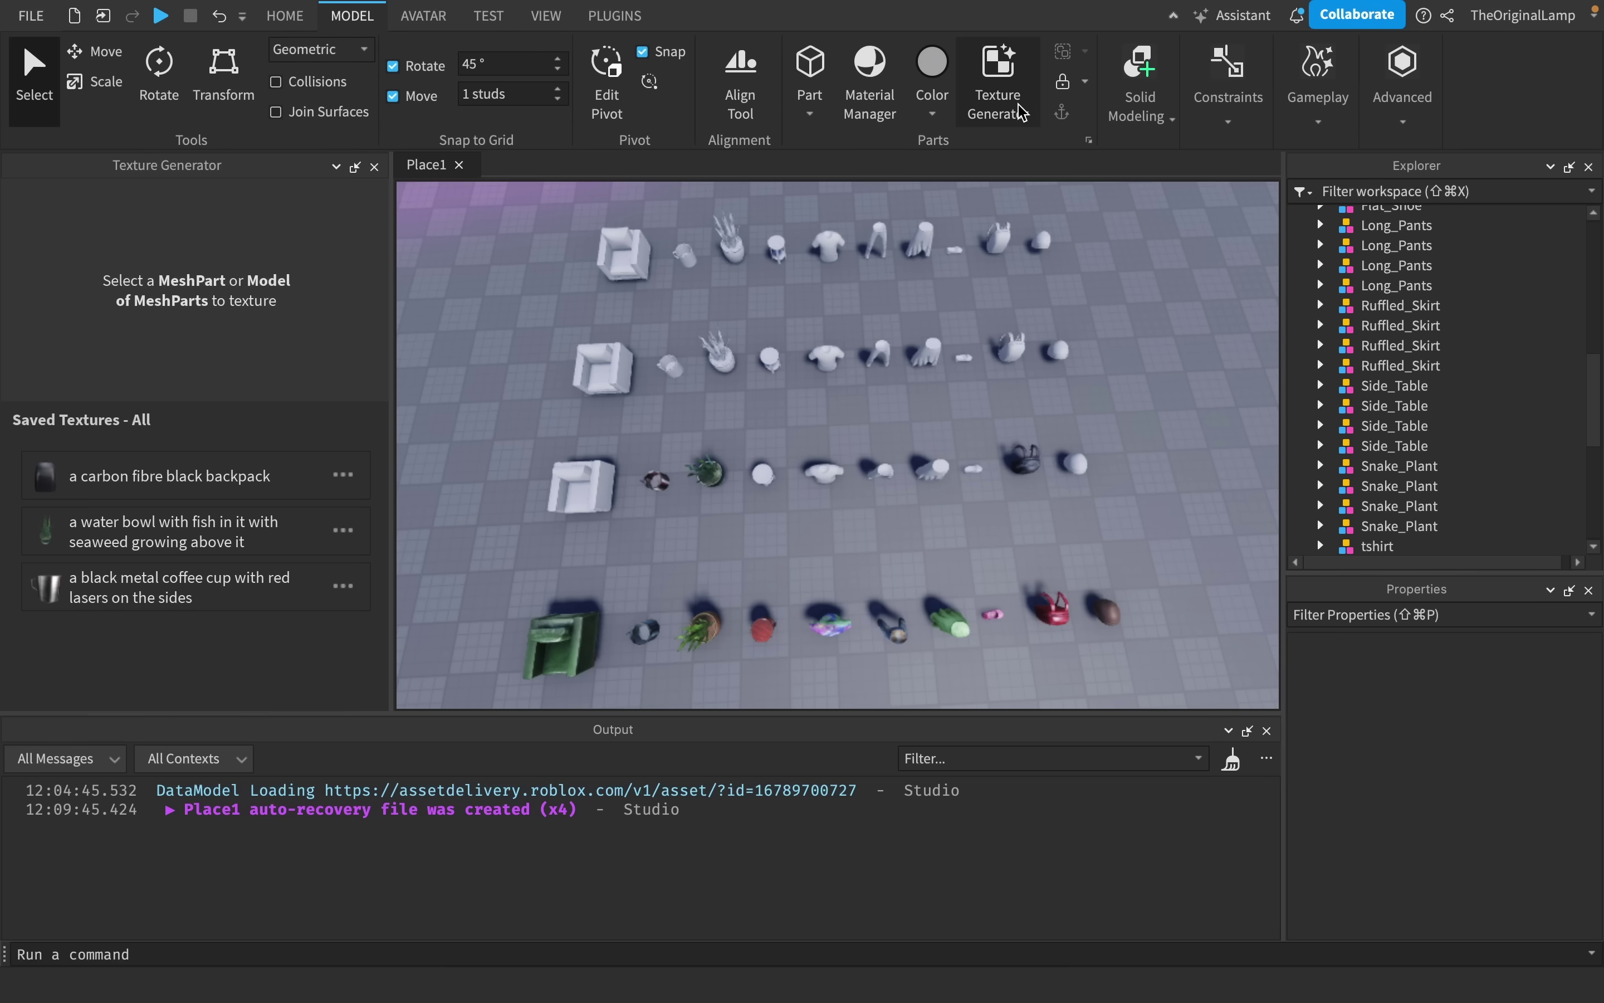
click(373, 174)
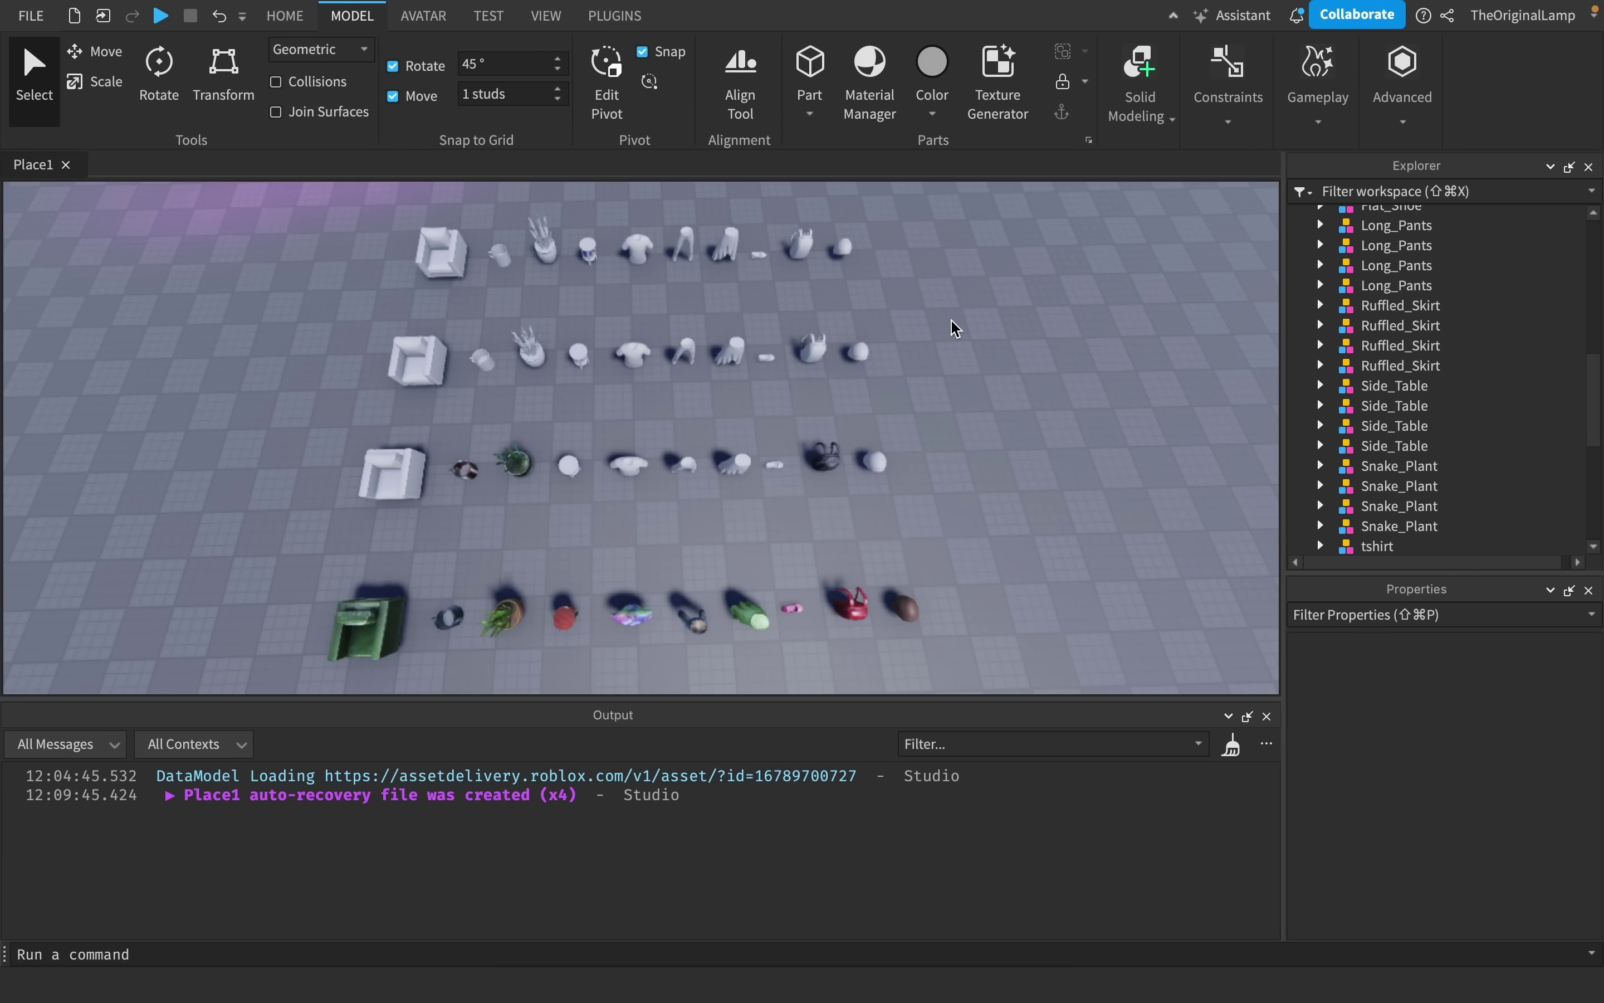
scroll(1007, 342, up, 2)
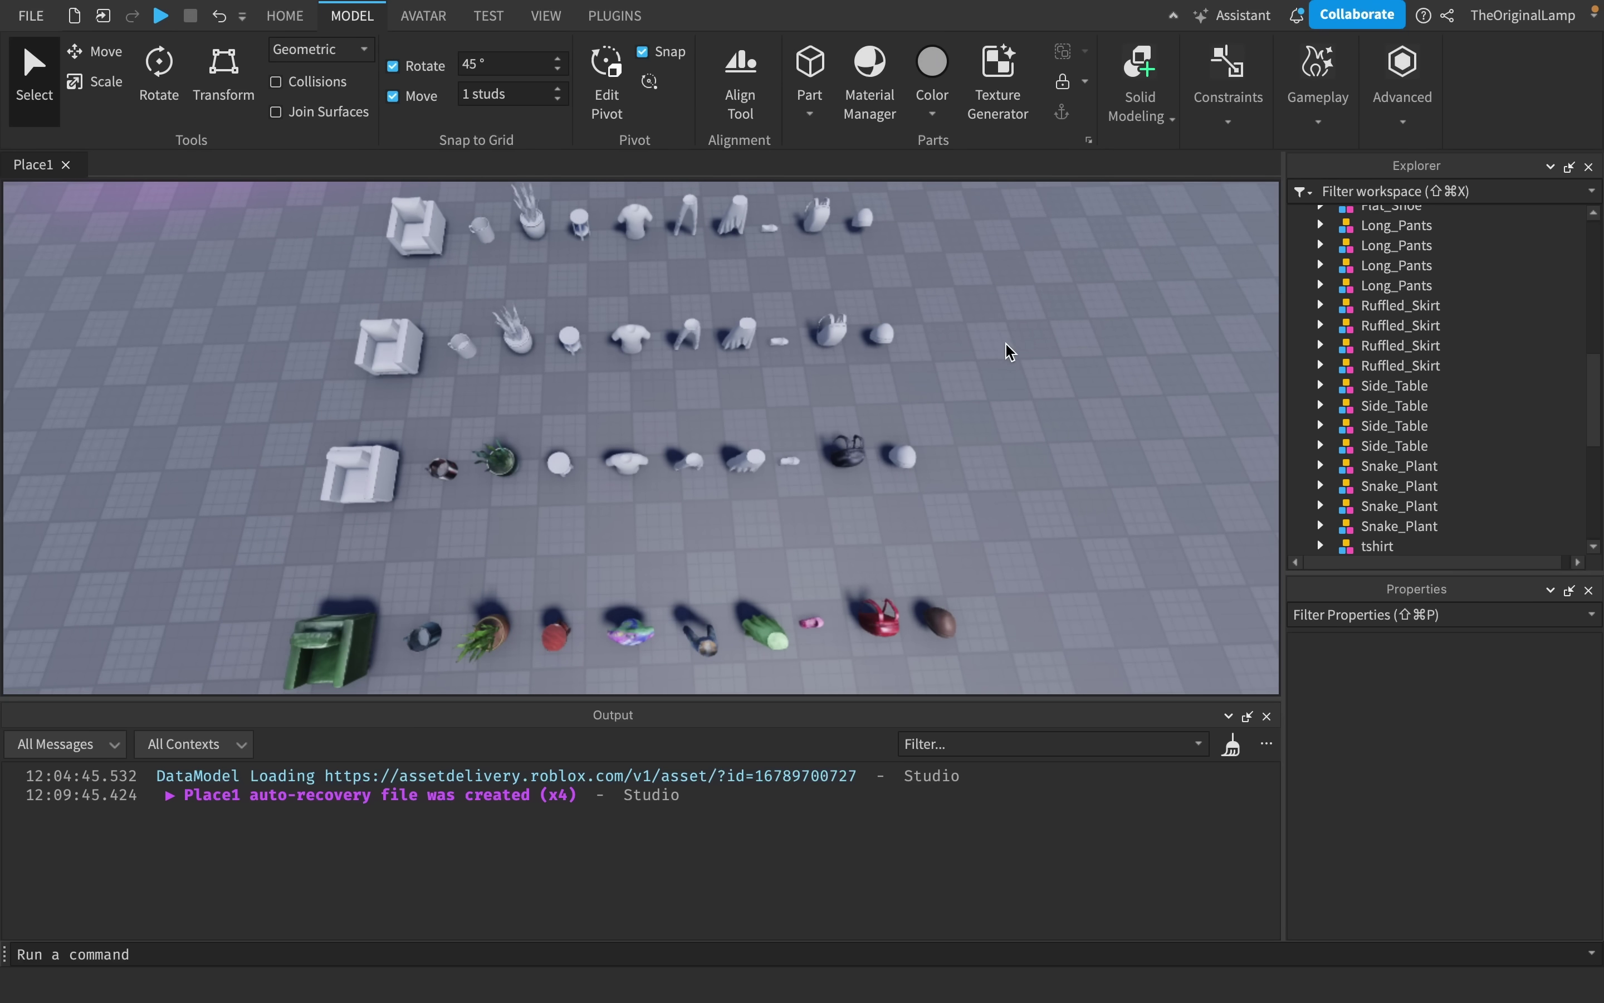
scroll(1008, 342, down, 1)
scroll(1007, 342, down, 2)
right_drag(1007, 342, 1007, 342)
key(a)
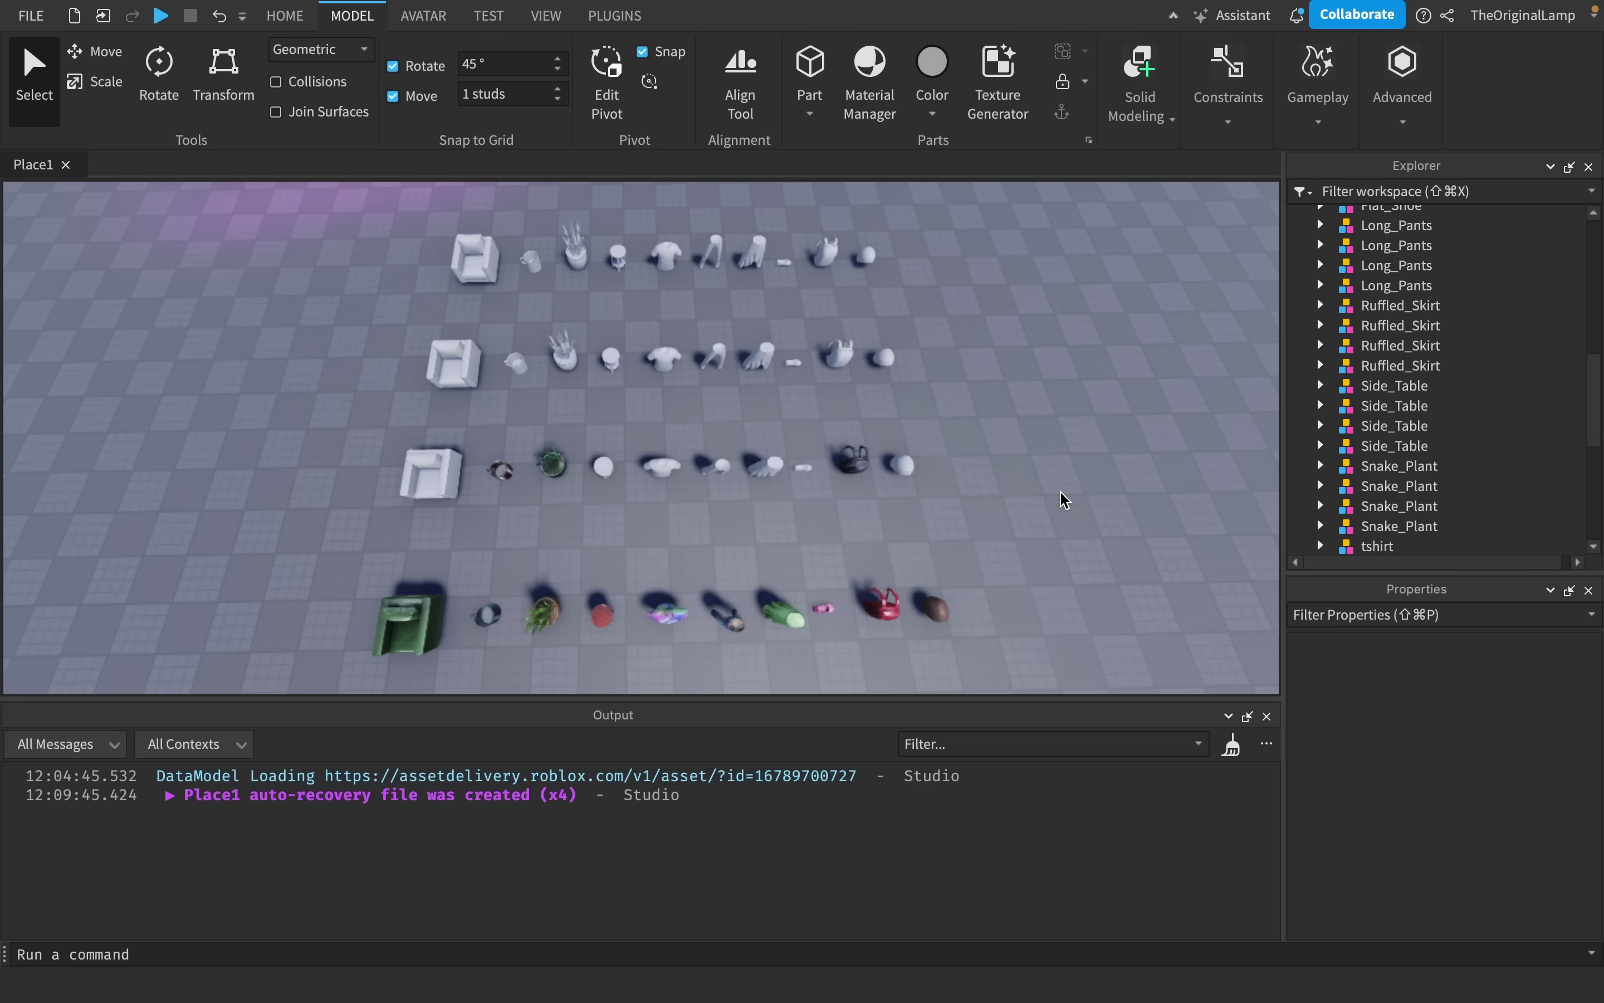
key(w)
right_drag(1120, 435, 1120, 435)
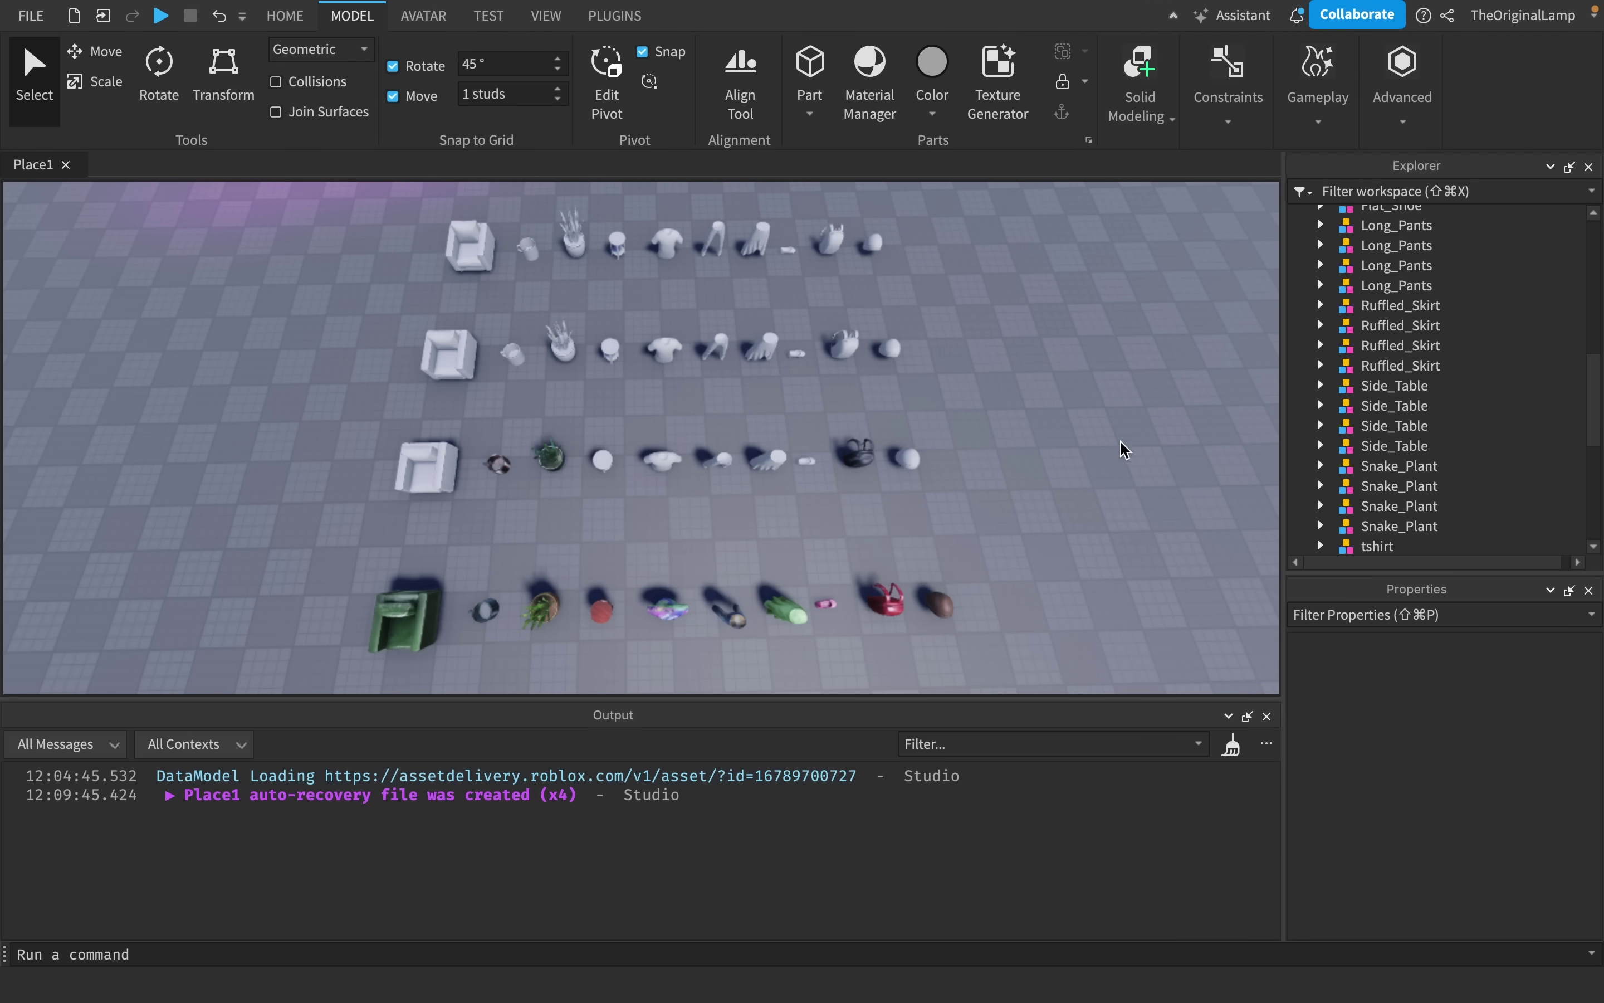
scroll(1101, 459, up, 3)
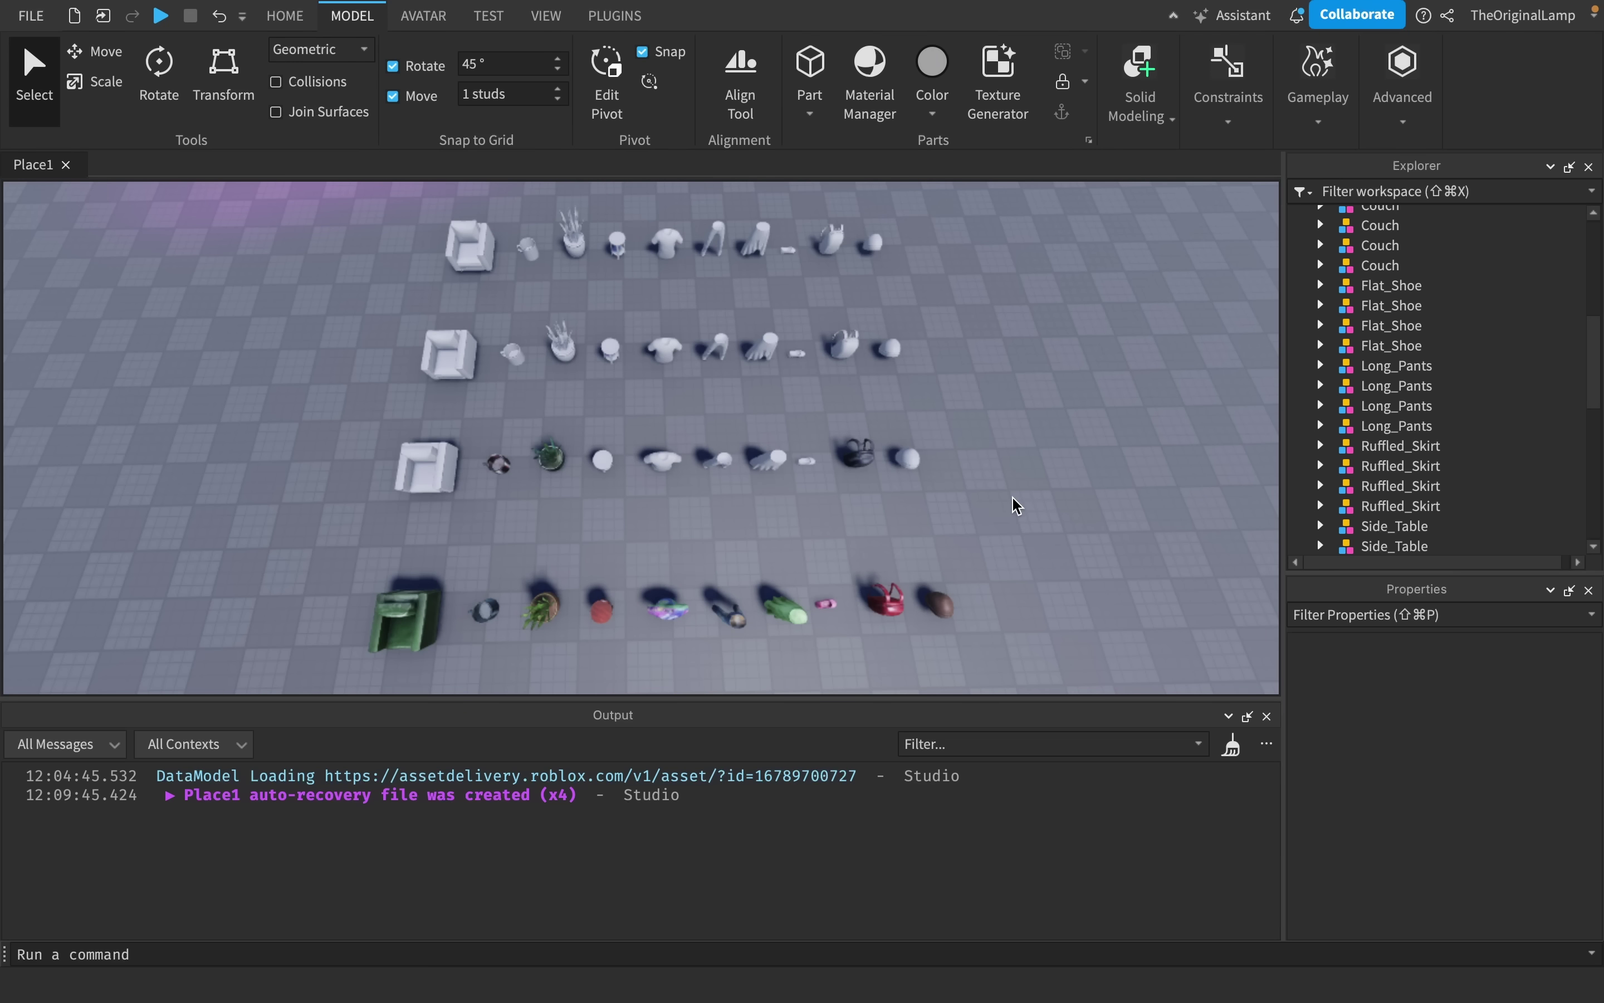
right_drag(1013, 497, 1126, 366)
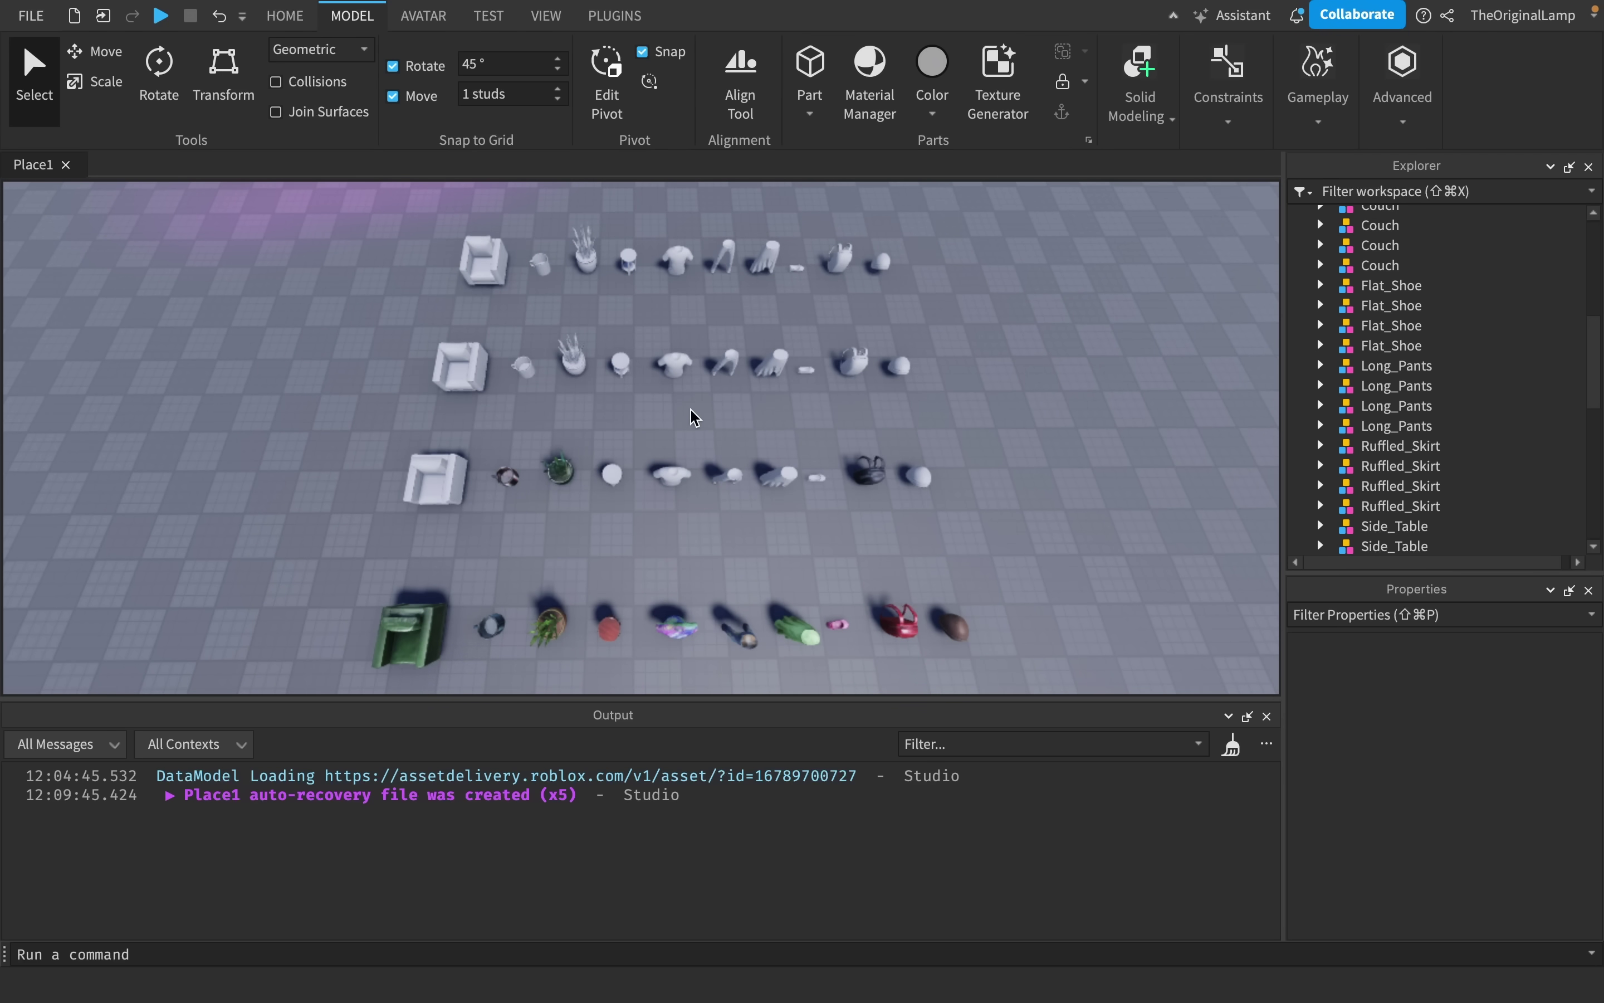
right_drag(1104, 406, 1104, 415)
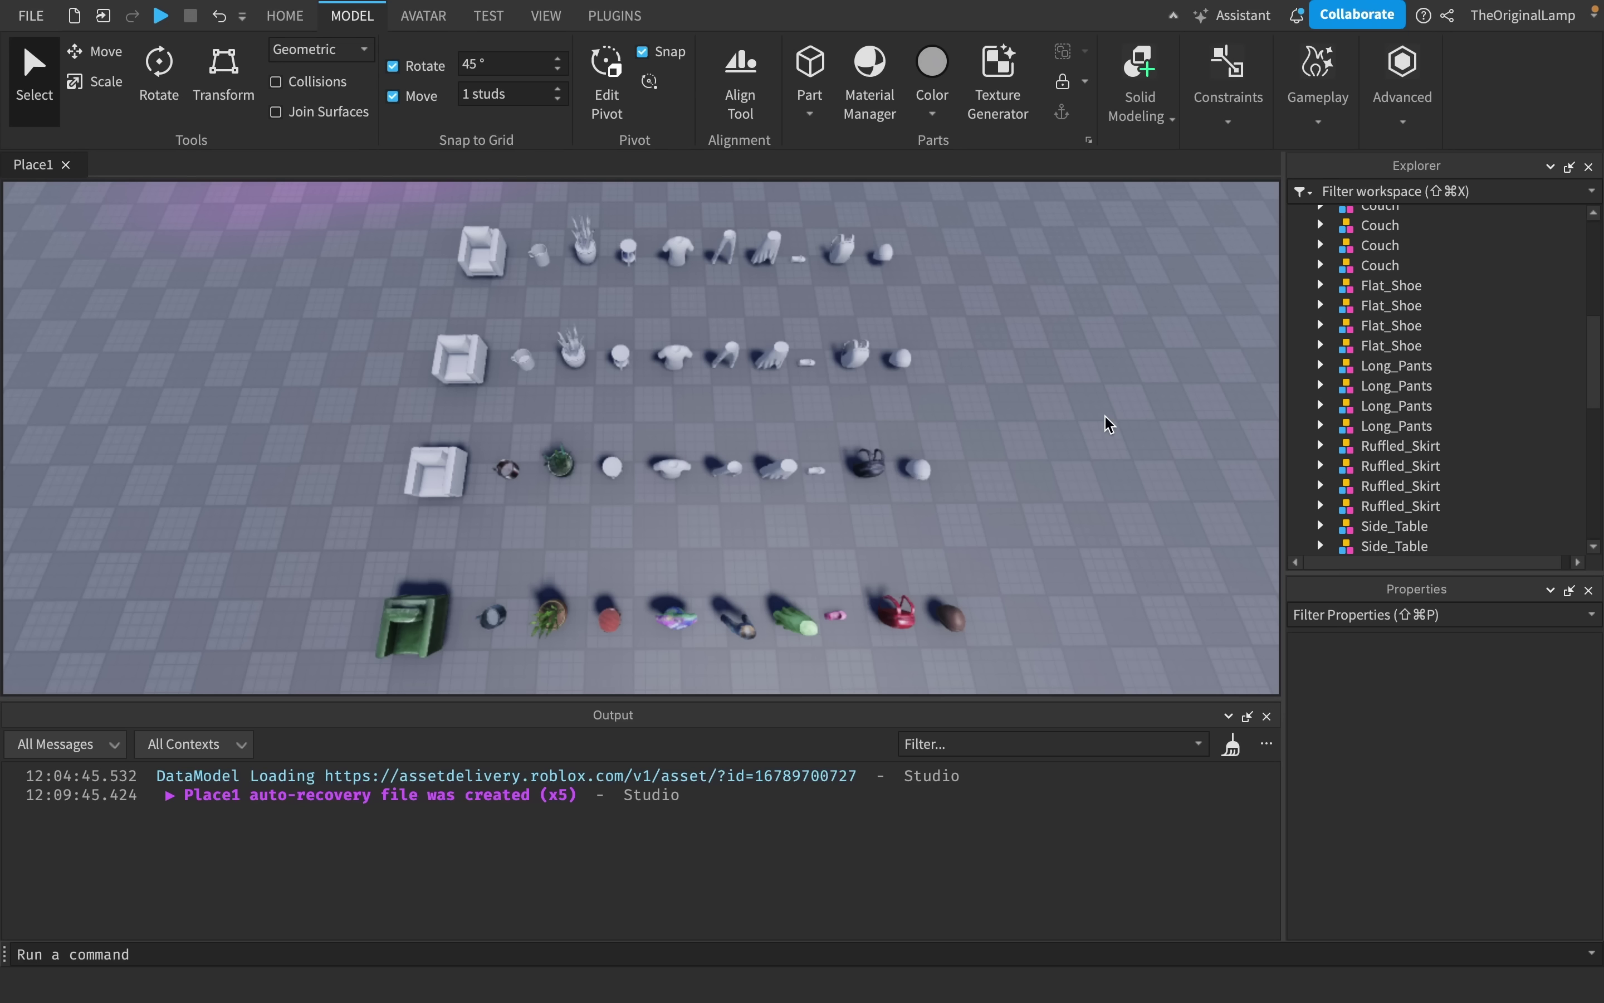
middle_drag(1104, 415, 1089, 412)
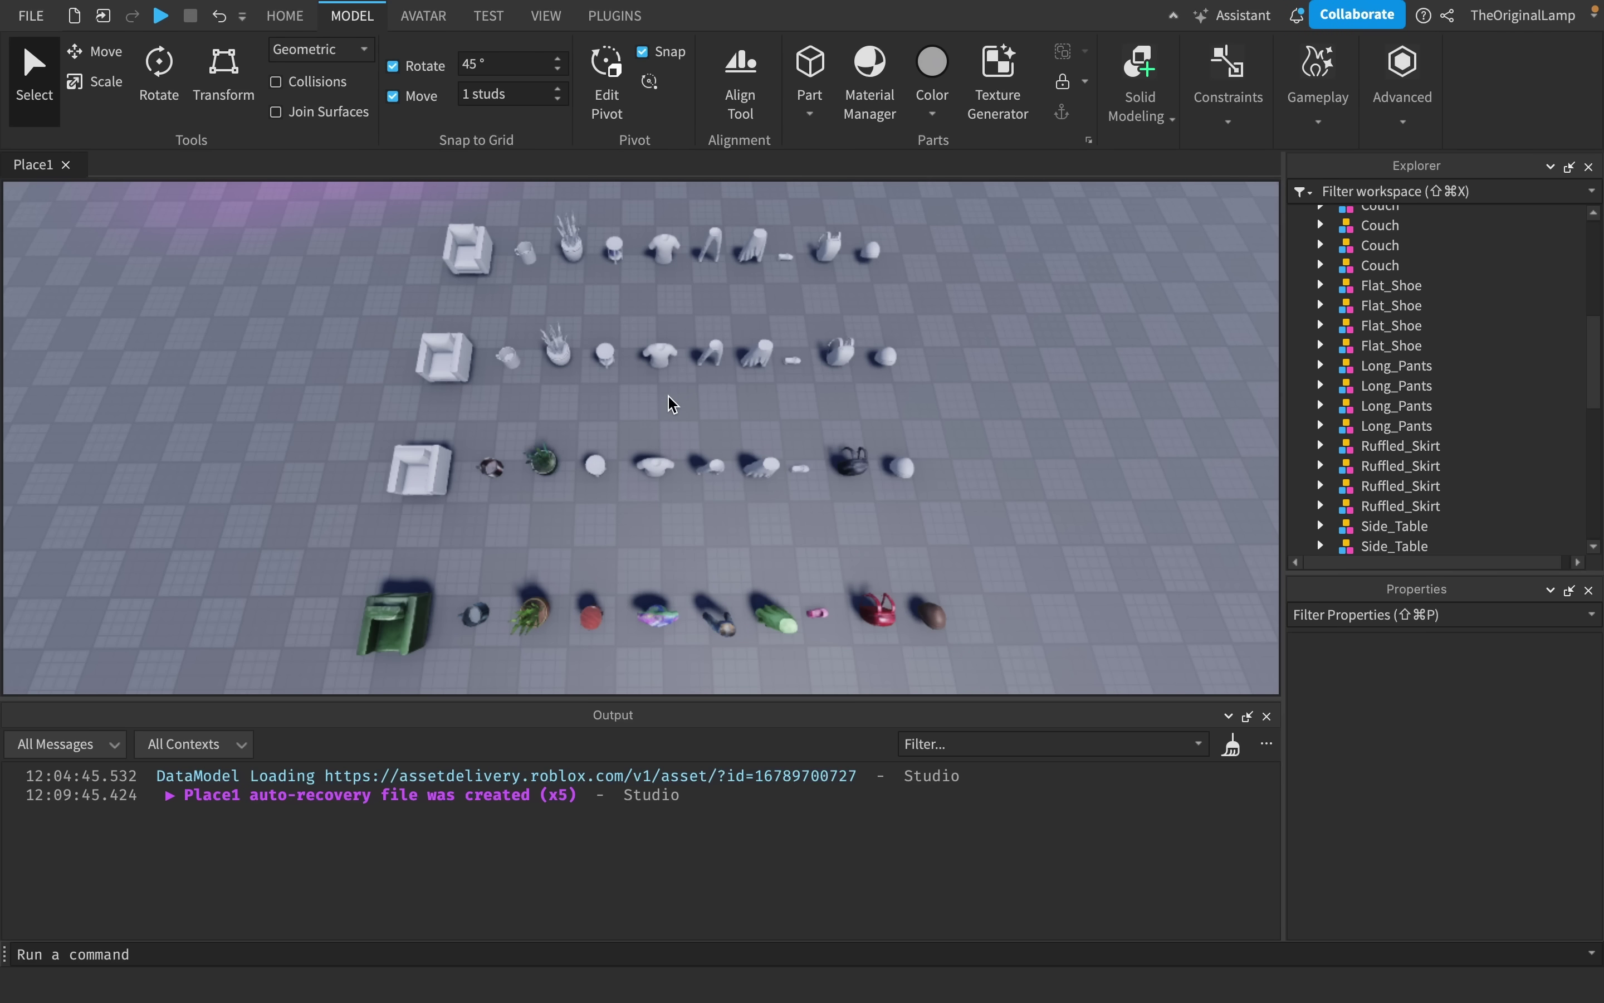
key(d)
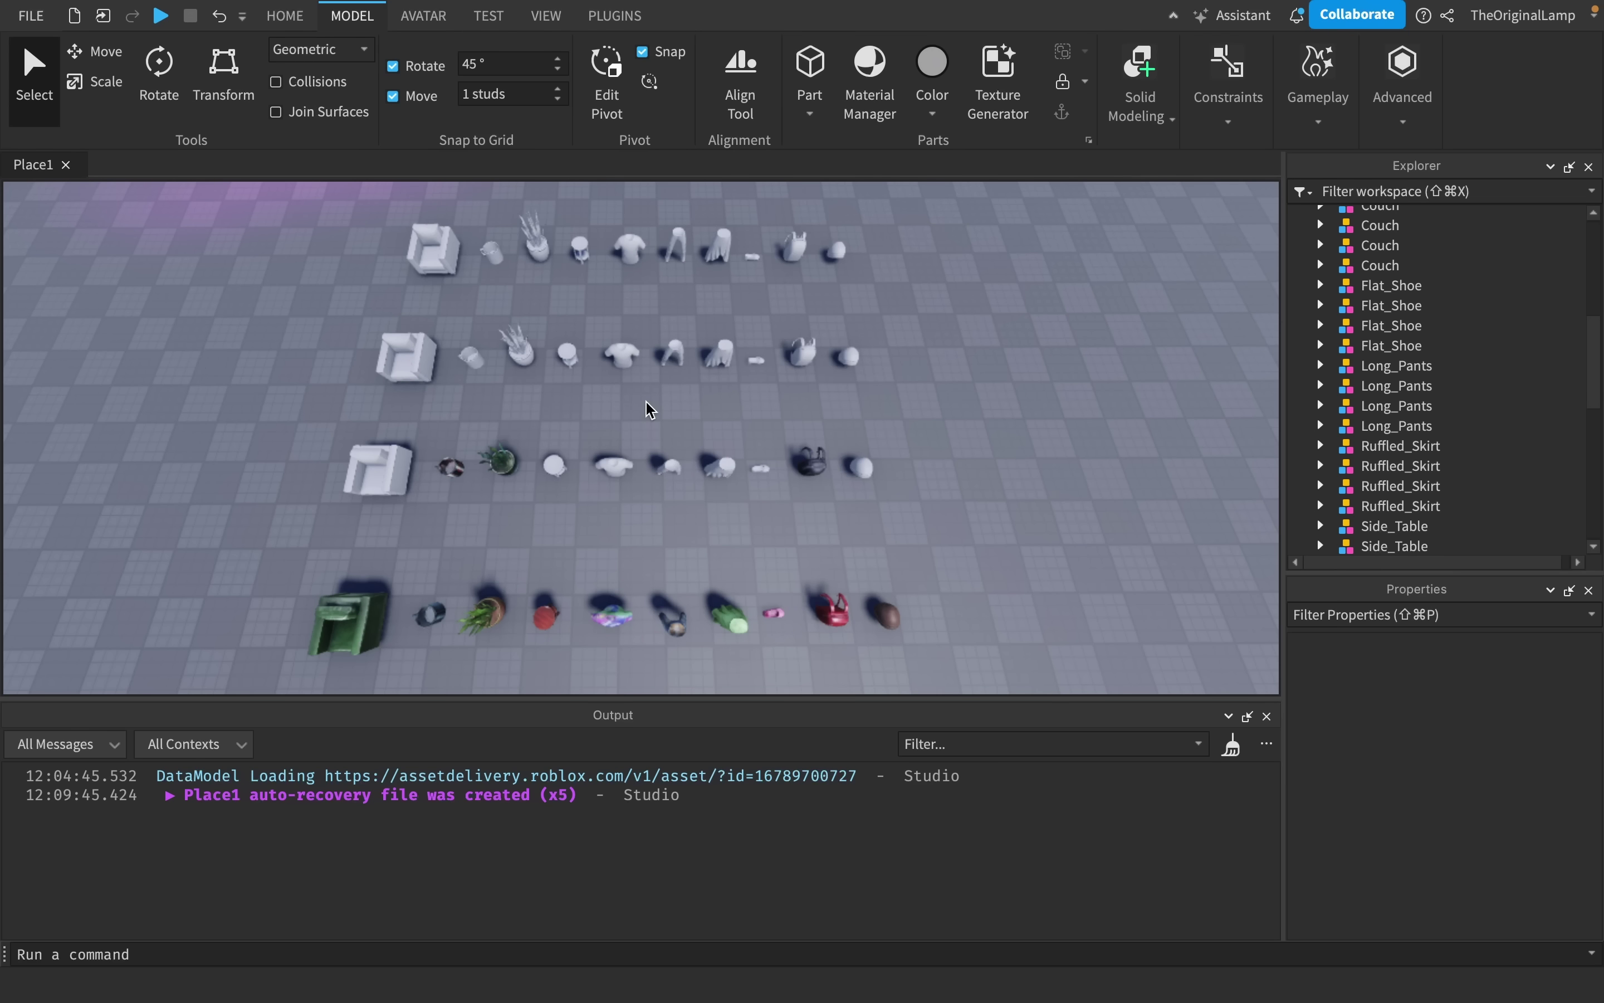
Examine the rows of textured and blank meshes from a low angle in front of the green leather couch
right_drag(646, 401, 646, 401)
right_drag(944, 424, 943, 424)
key(w)
key(w)
key(s)
key(w)
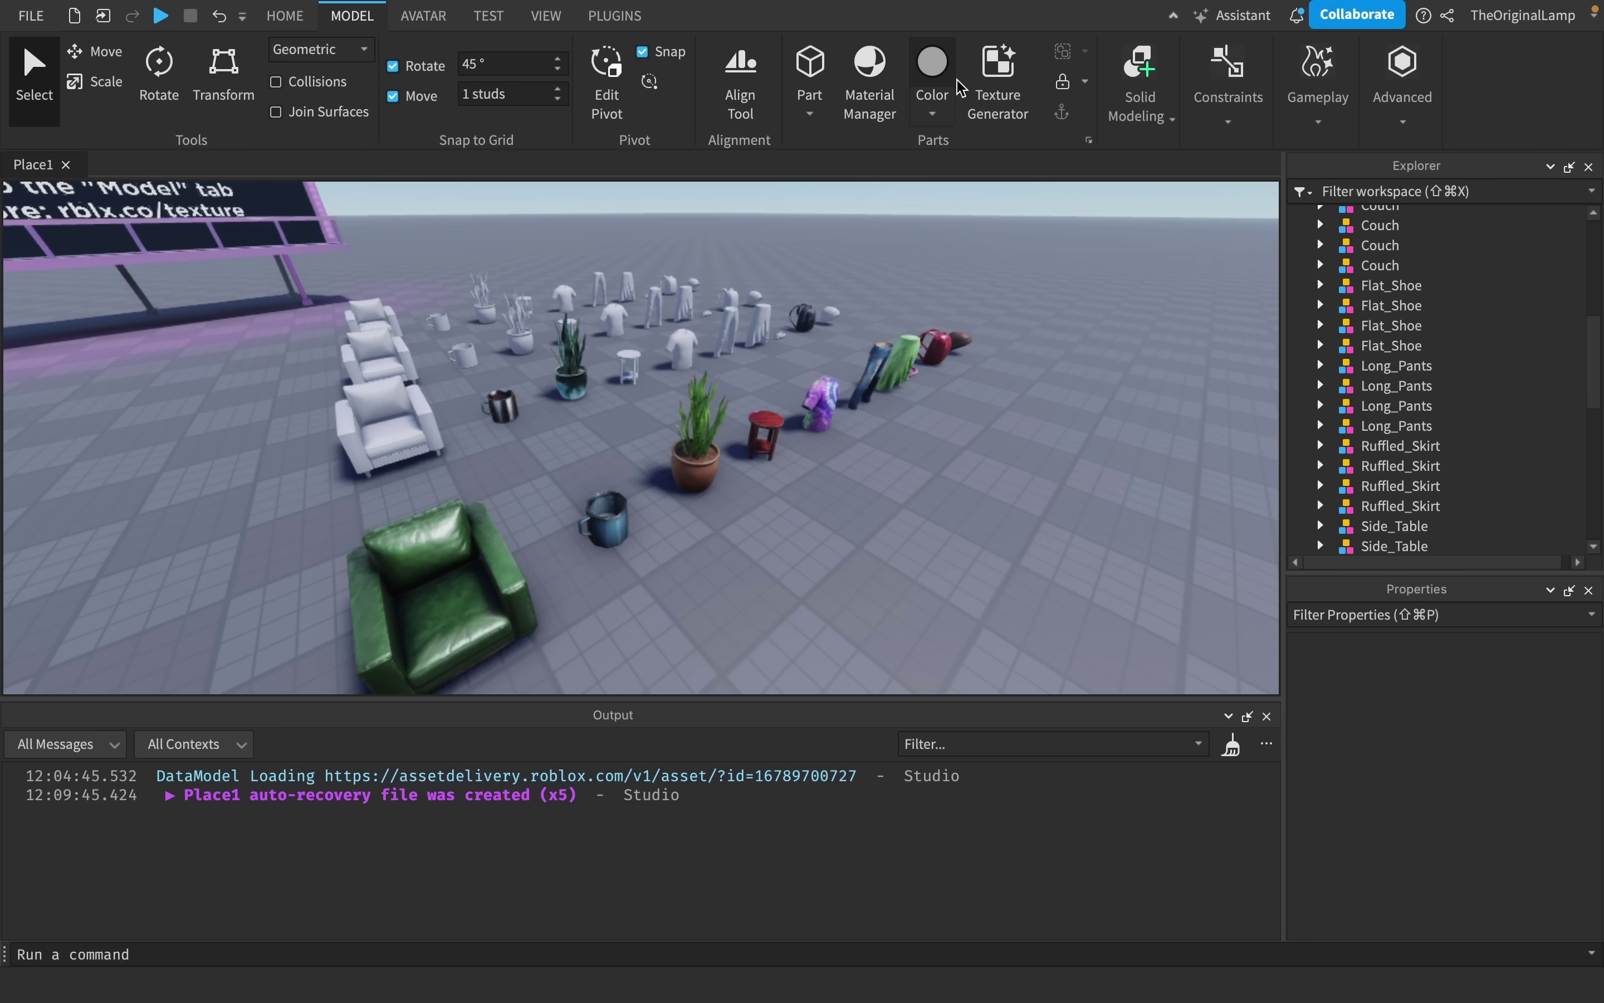